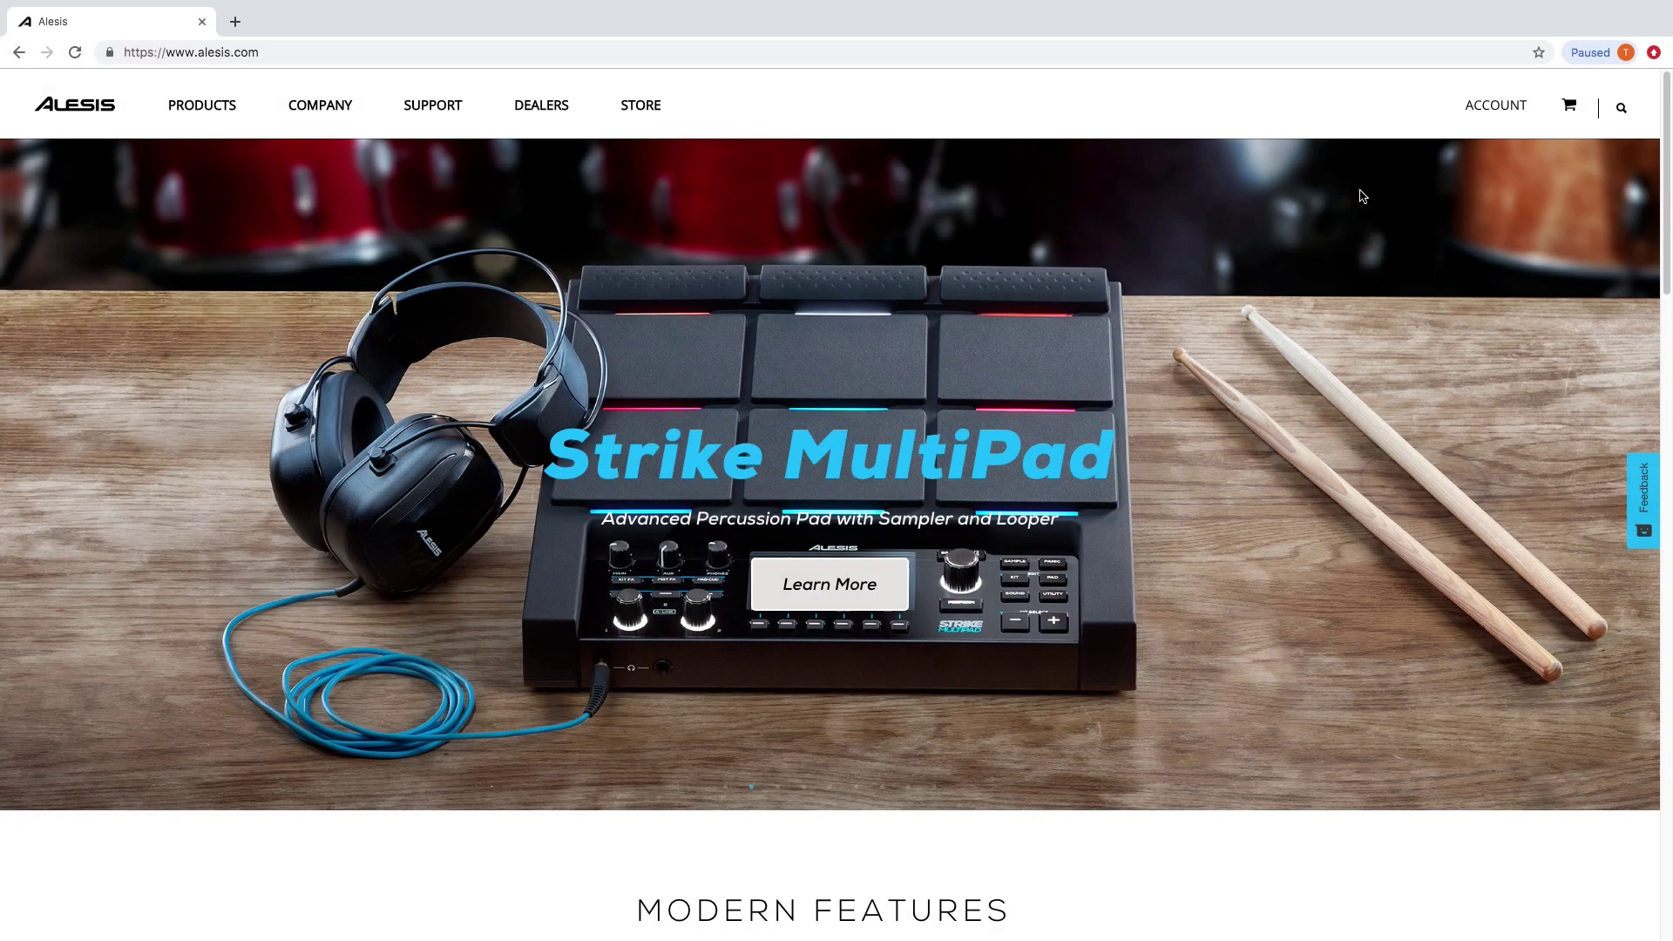
Create a new Alesis account with the holder's name, email, password entered twice, and the robot check.
click(1504, 111)
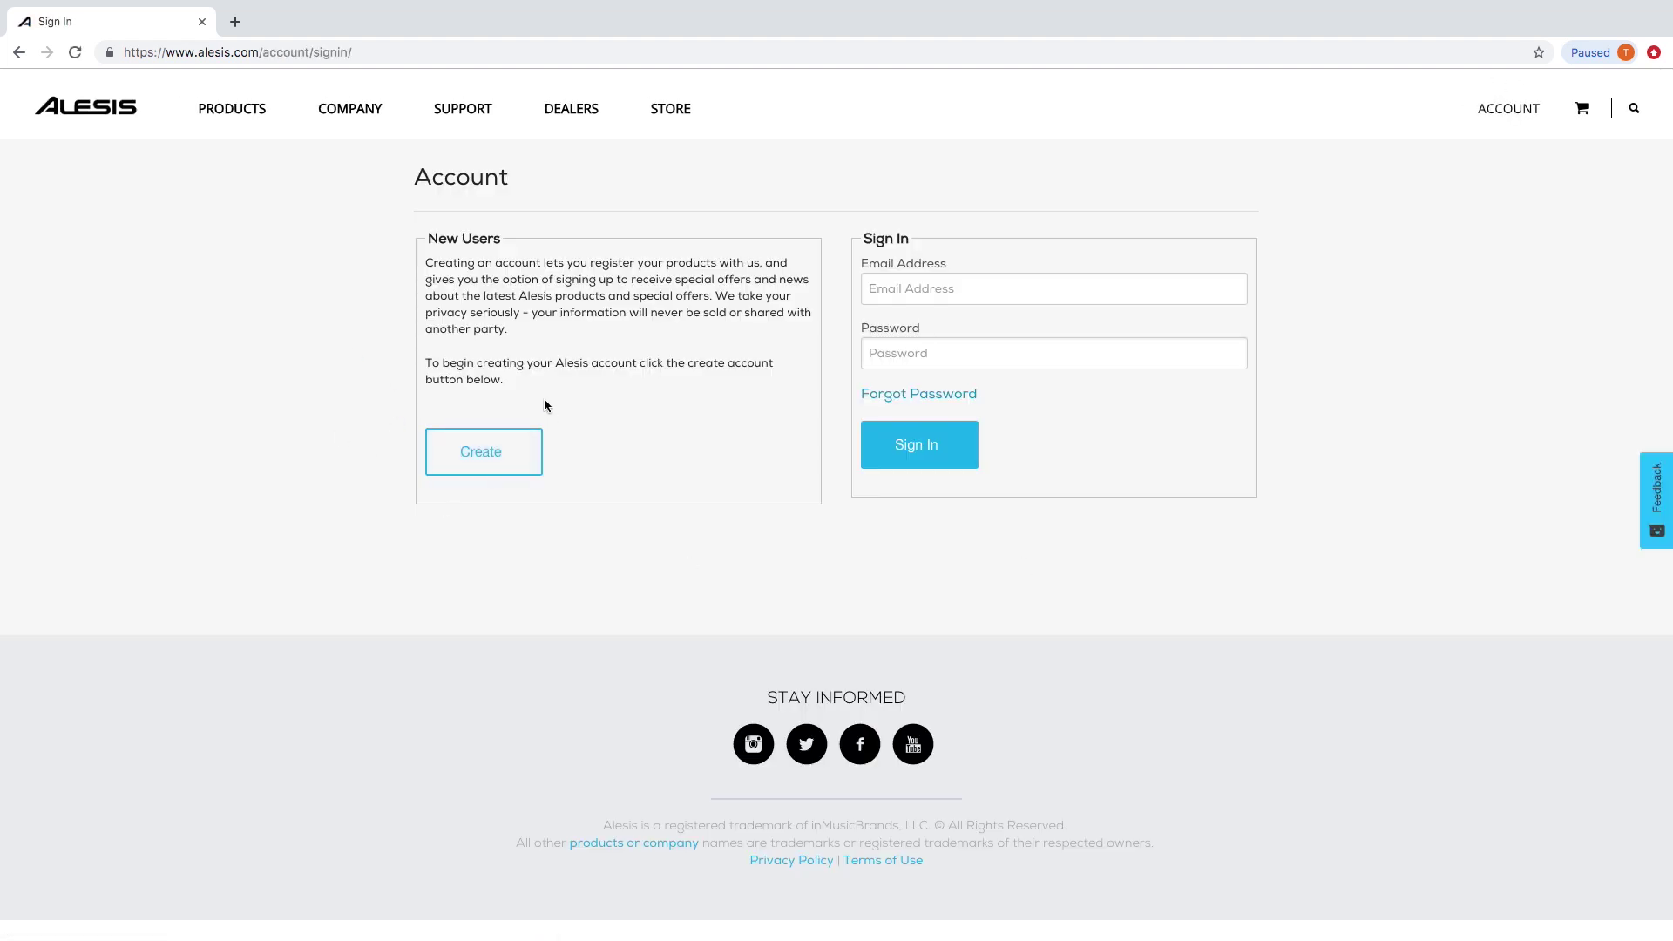
click(493, 463)
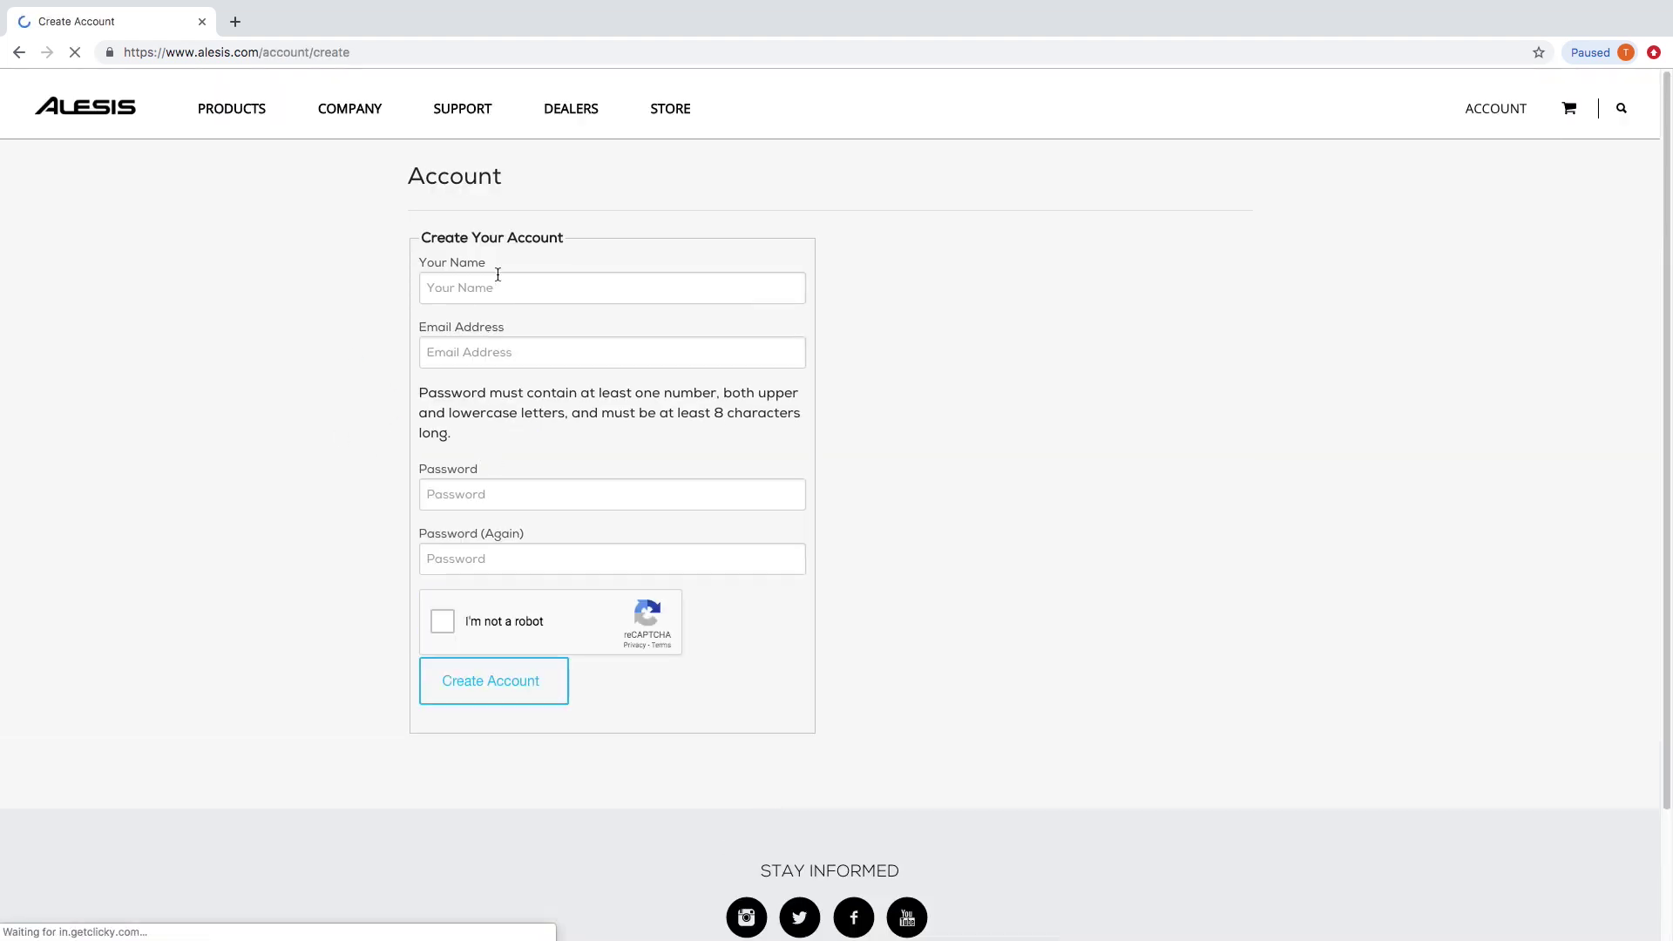
click(498, 287)
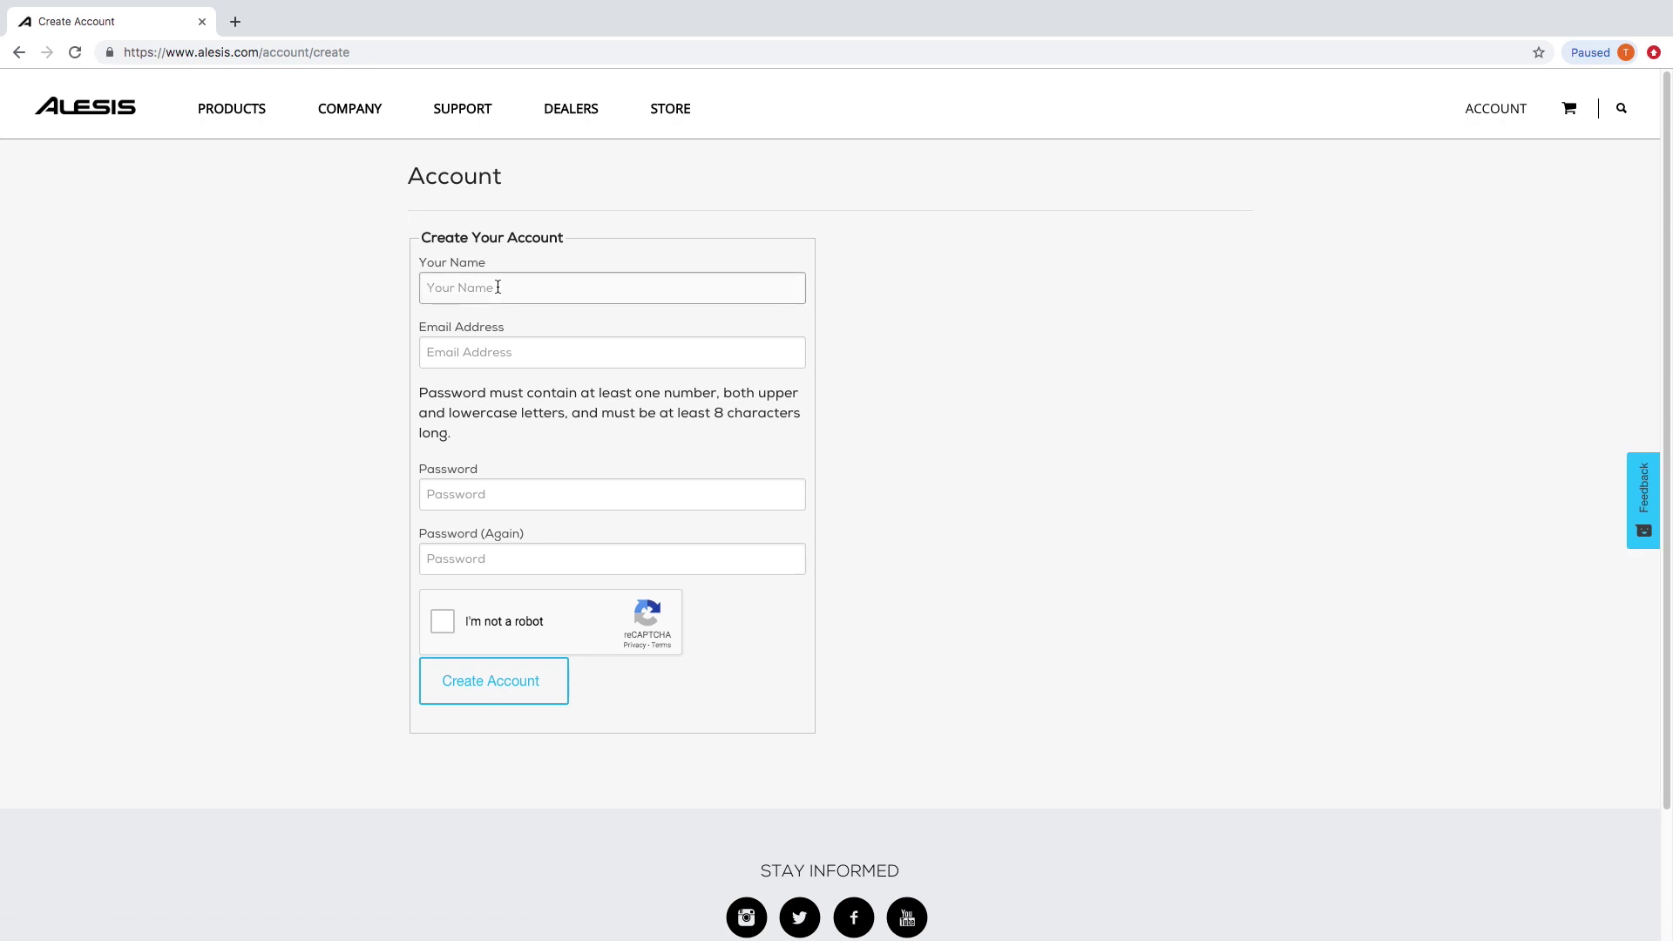
text(TECH SUPPORT)
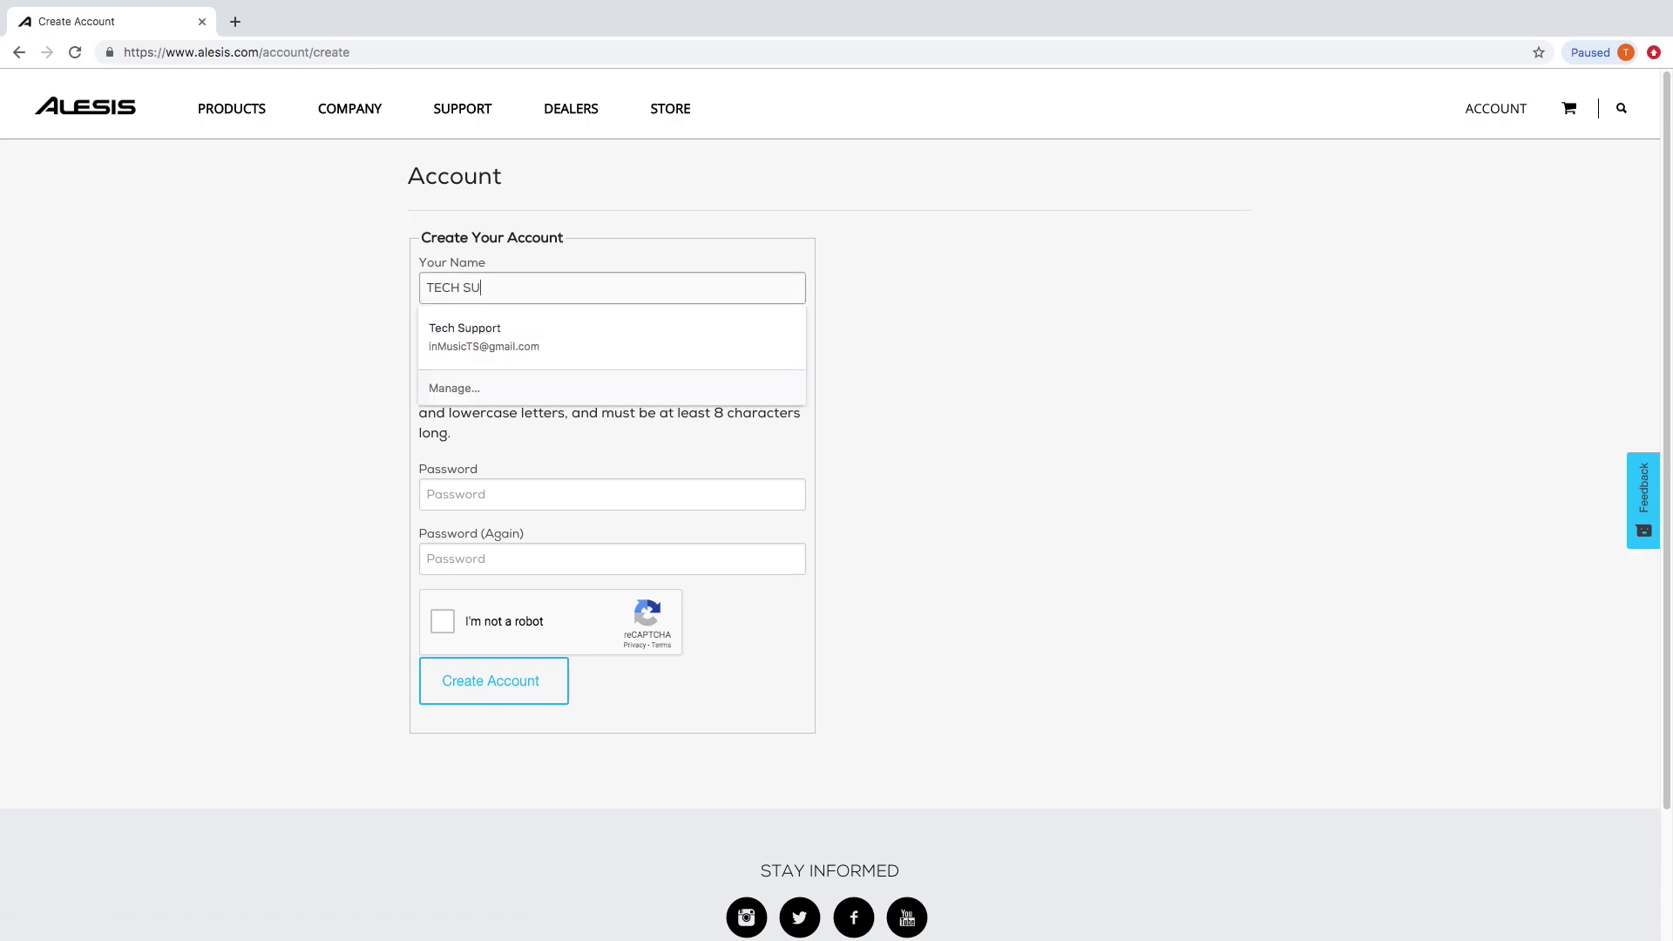
key(Tab)
key(ctrl+v)
key(Tab)
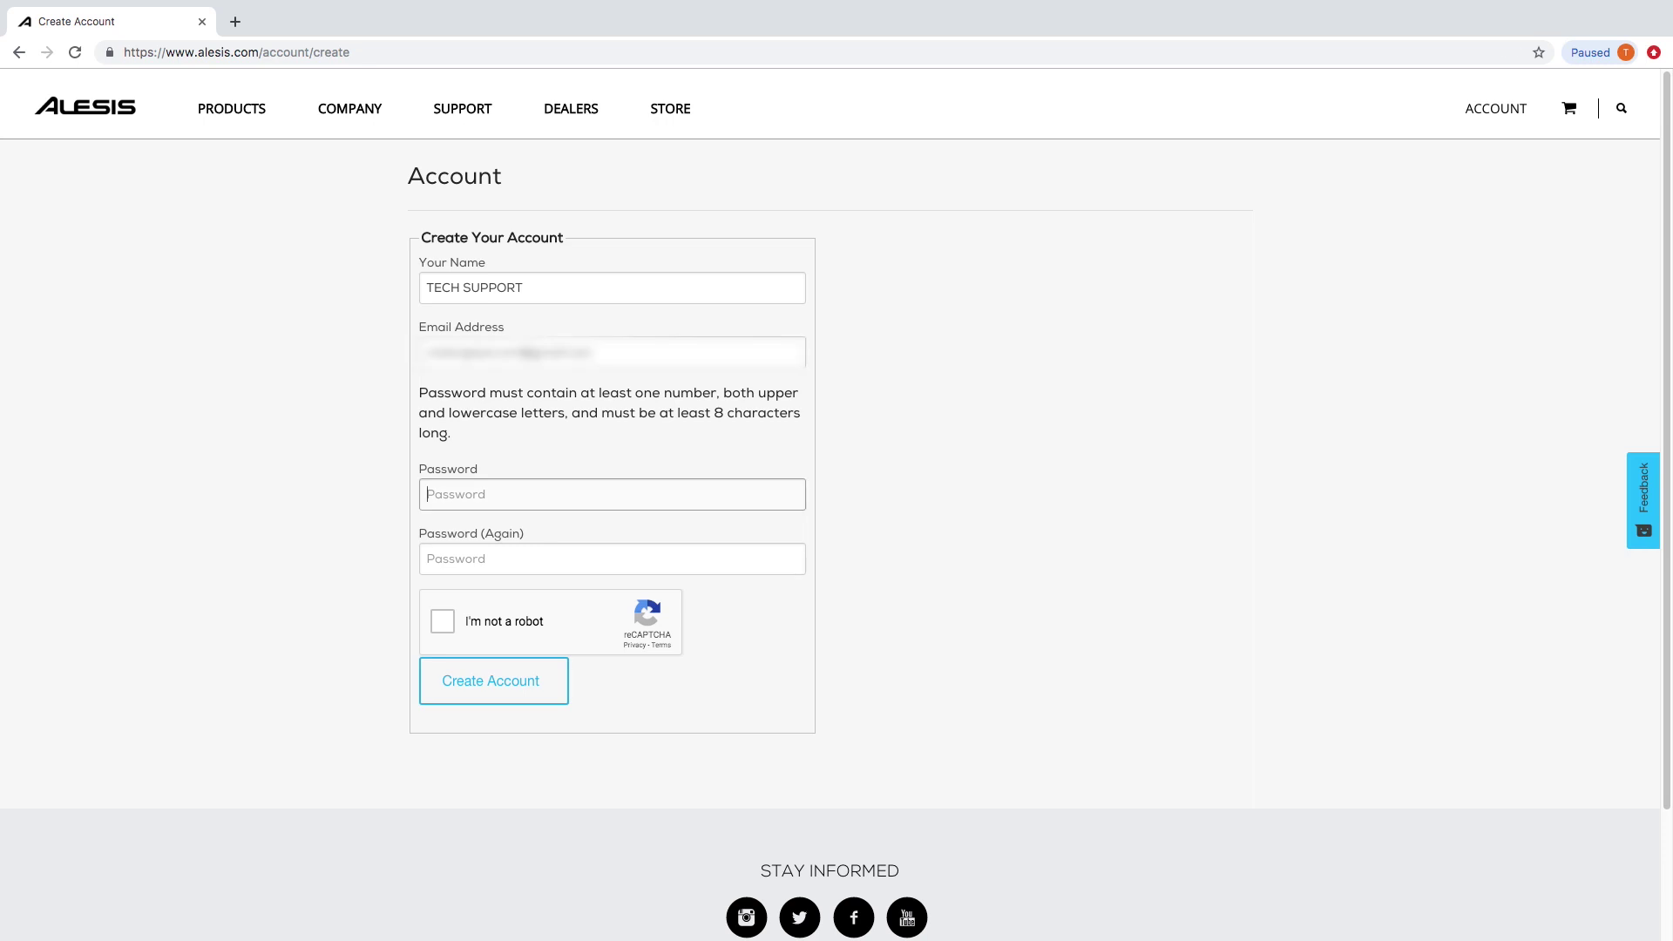
text(•••••••••)
key(Tab)
text(••)
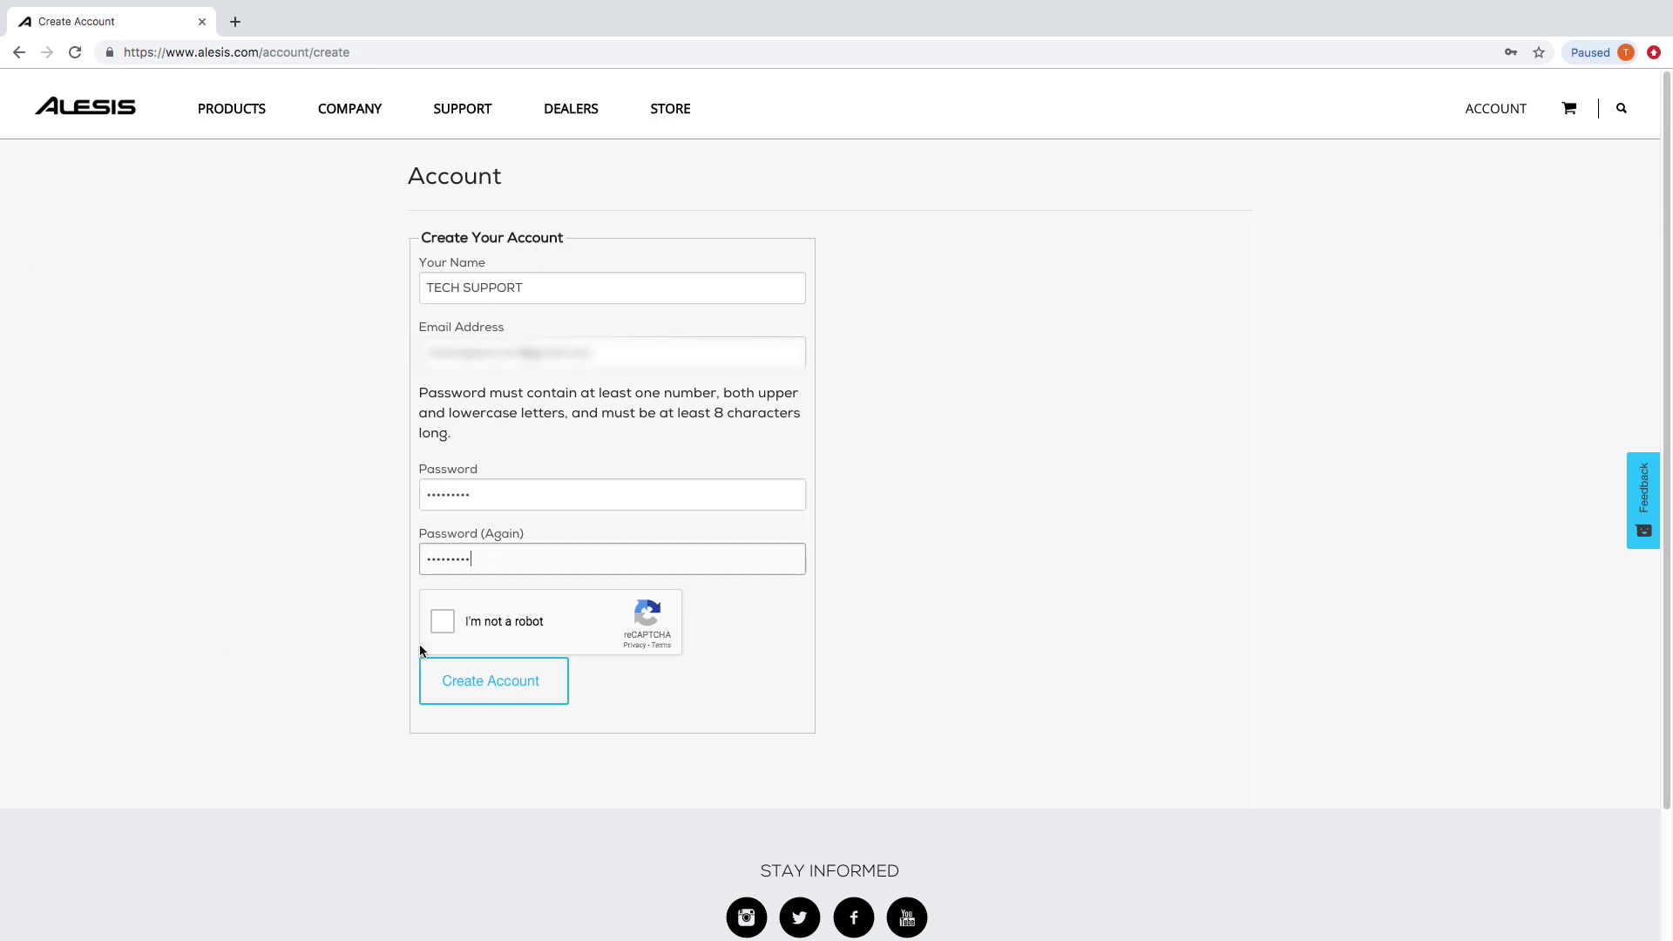
click(441, 629)
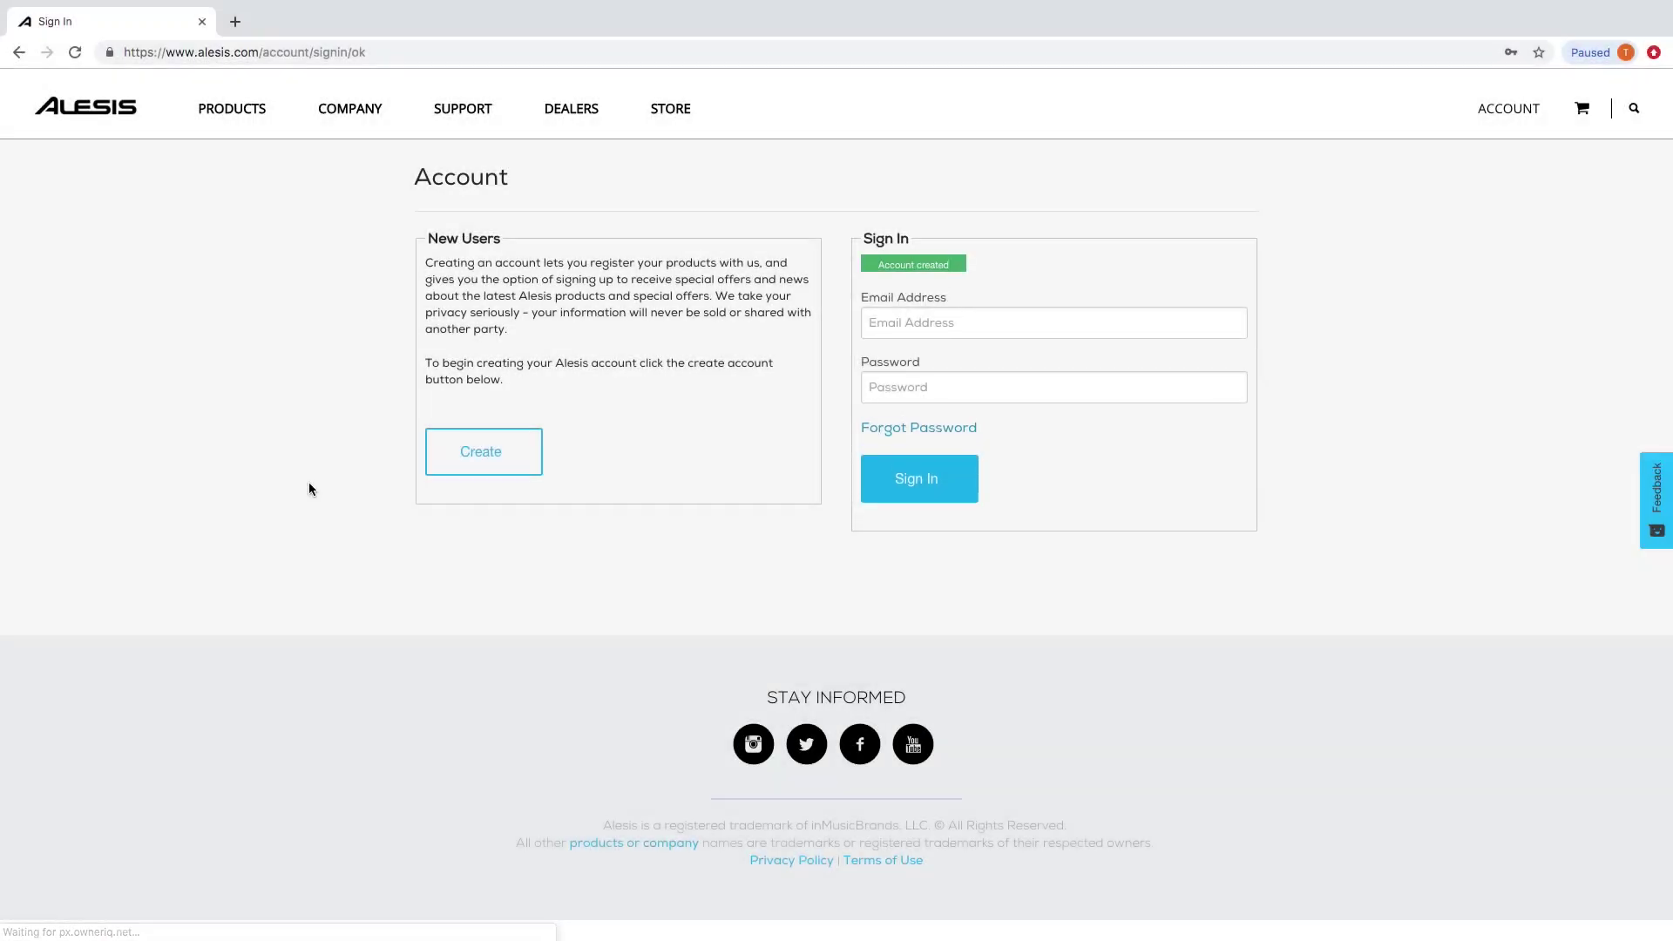
Sign in to the new Alesis account with its password.
click(1117, 407)
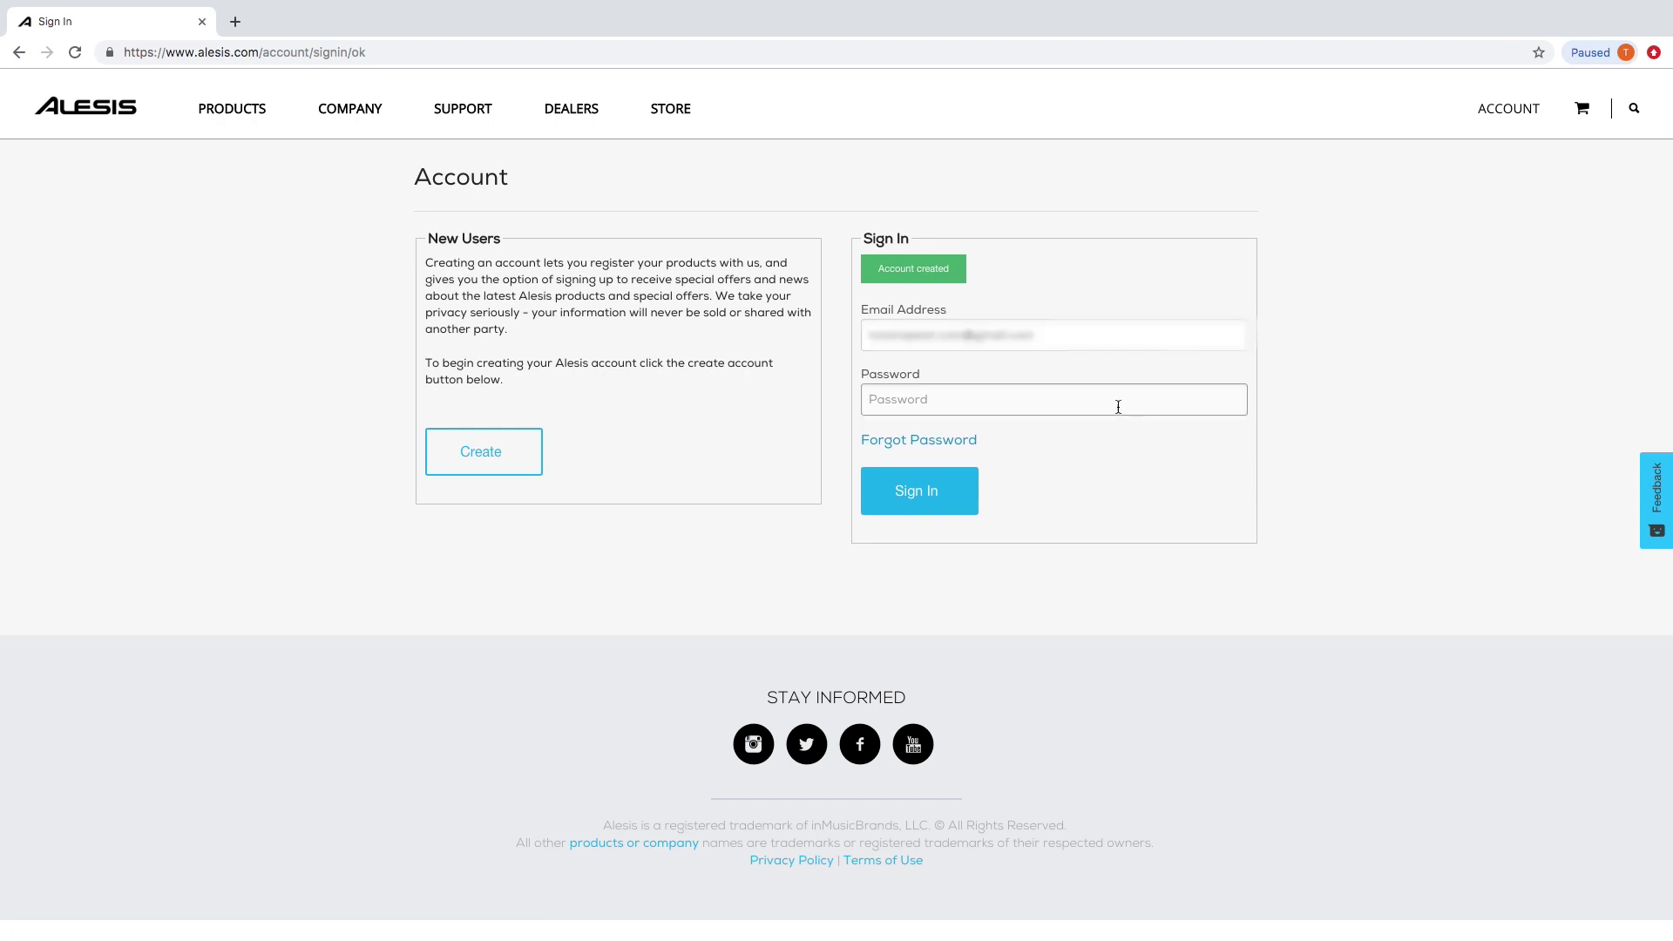
text(••)
key(Return)
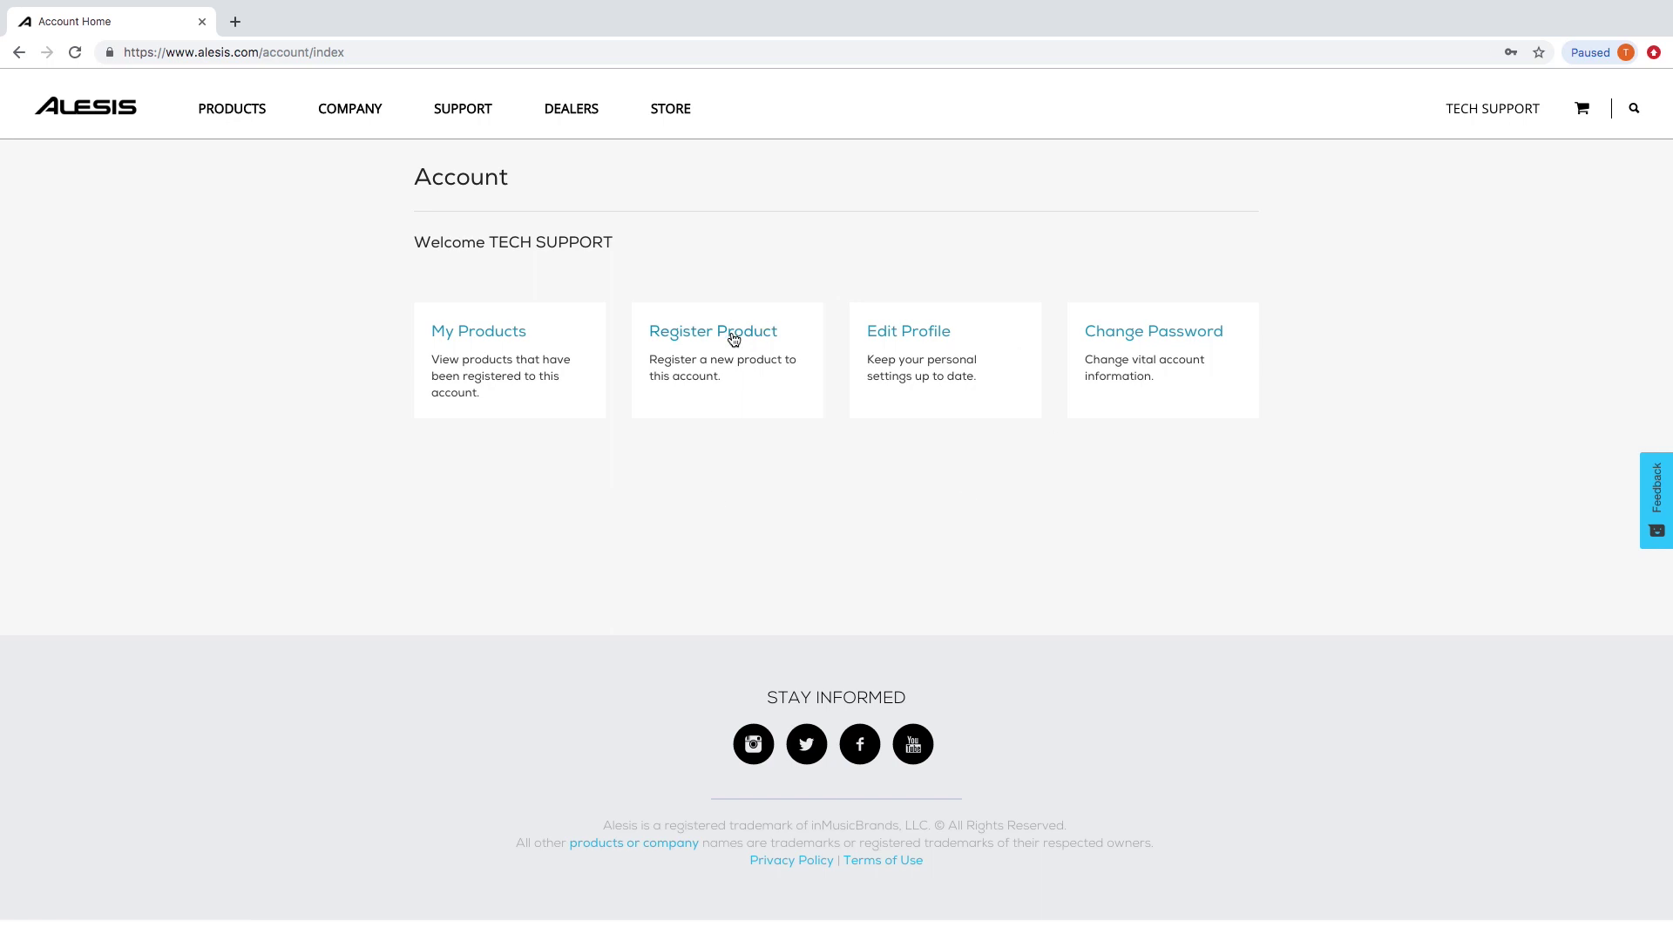
Register the V49 with its serial number and a 07/27/2019 purchase date.
click(733, 338)
click(583, 290)
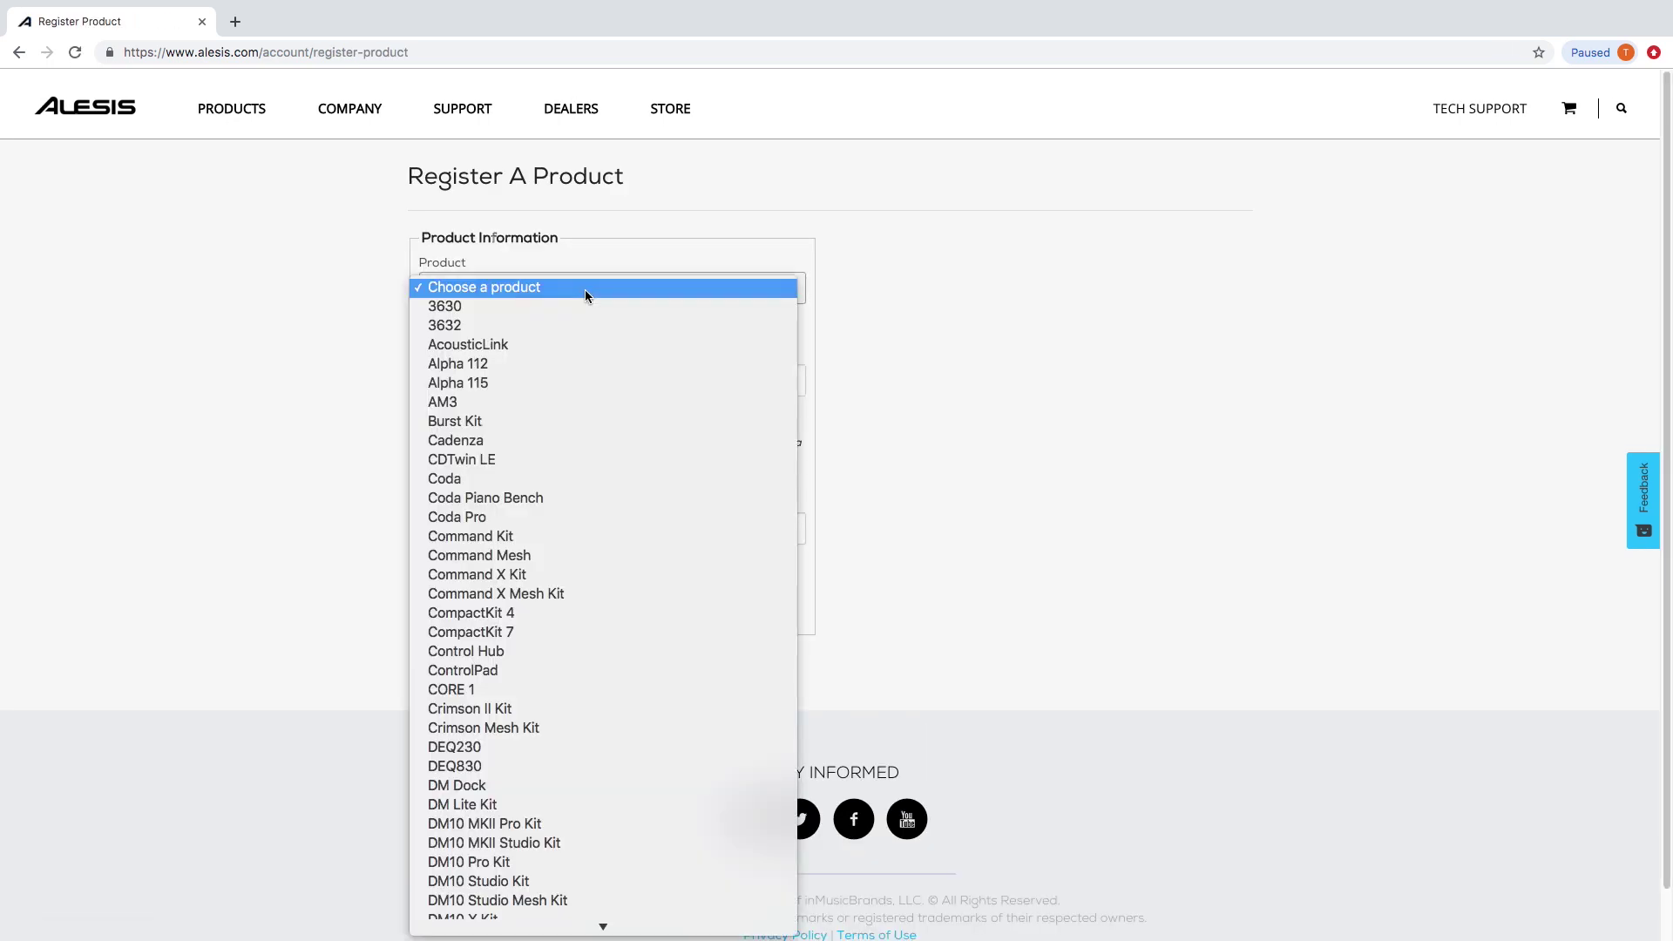
scroll(583, 289, down, 15)
scroll(512, 856, down, 2)
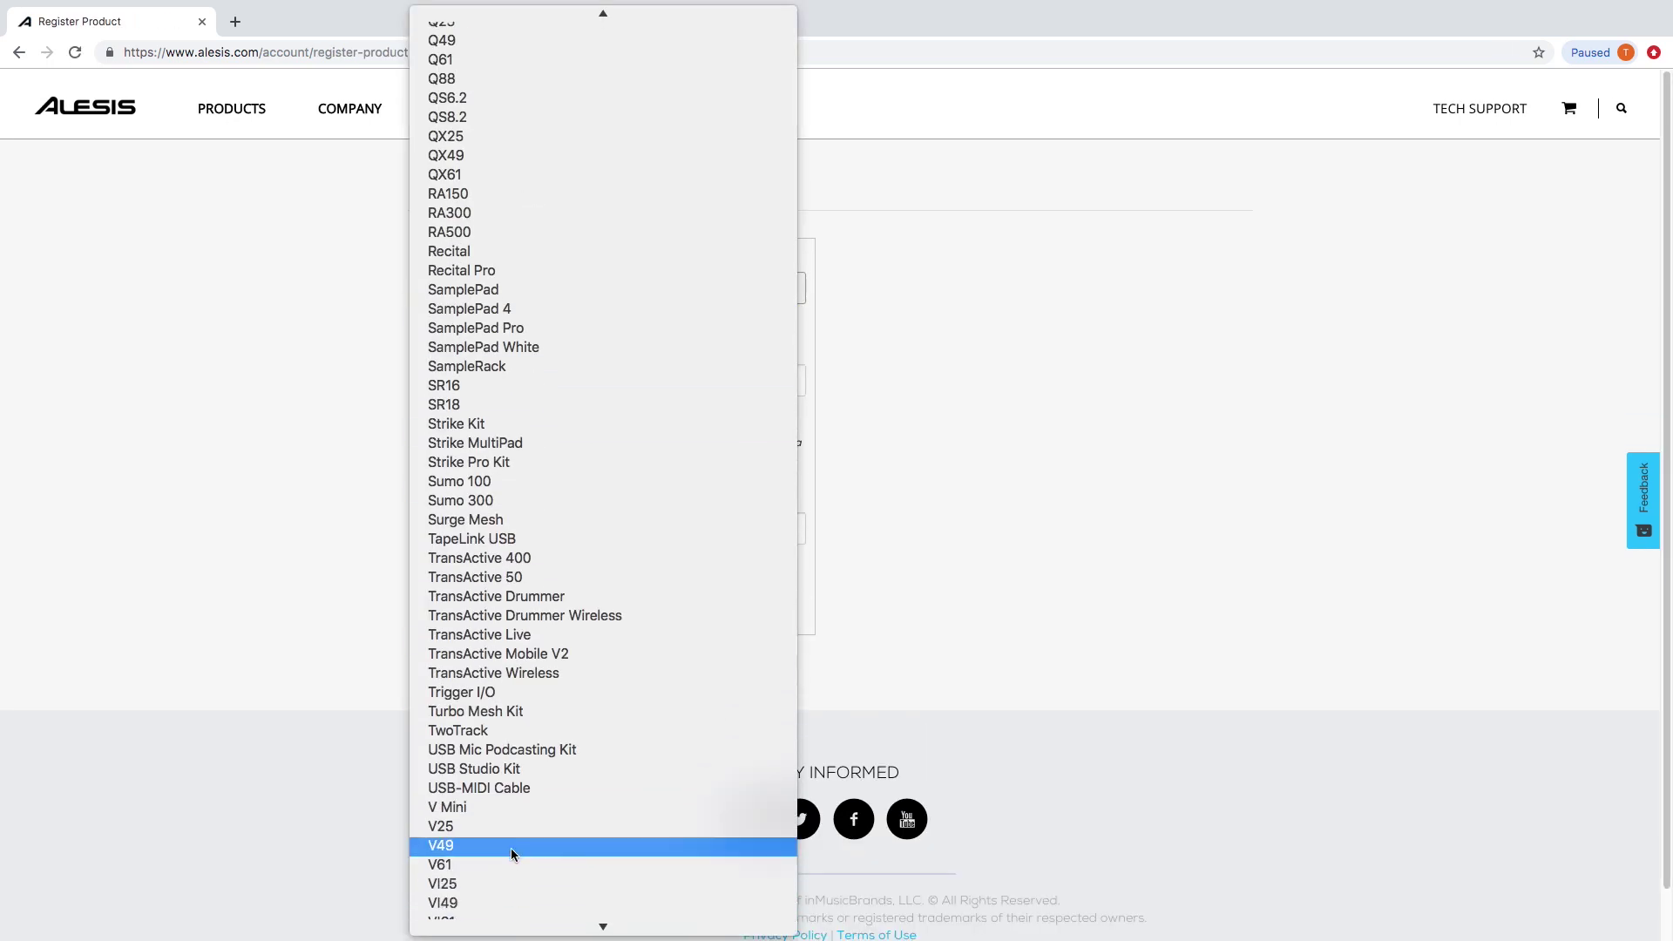
click(513, 856)
click(483, 382)
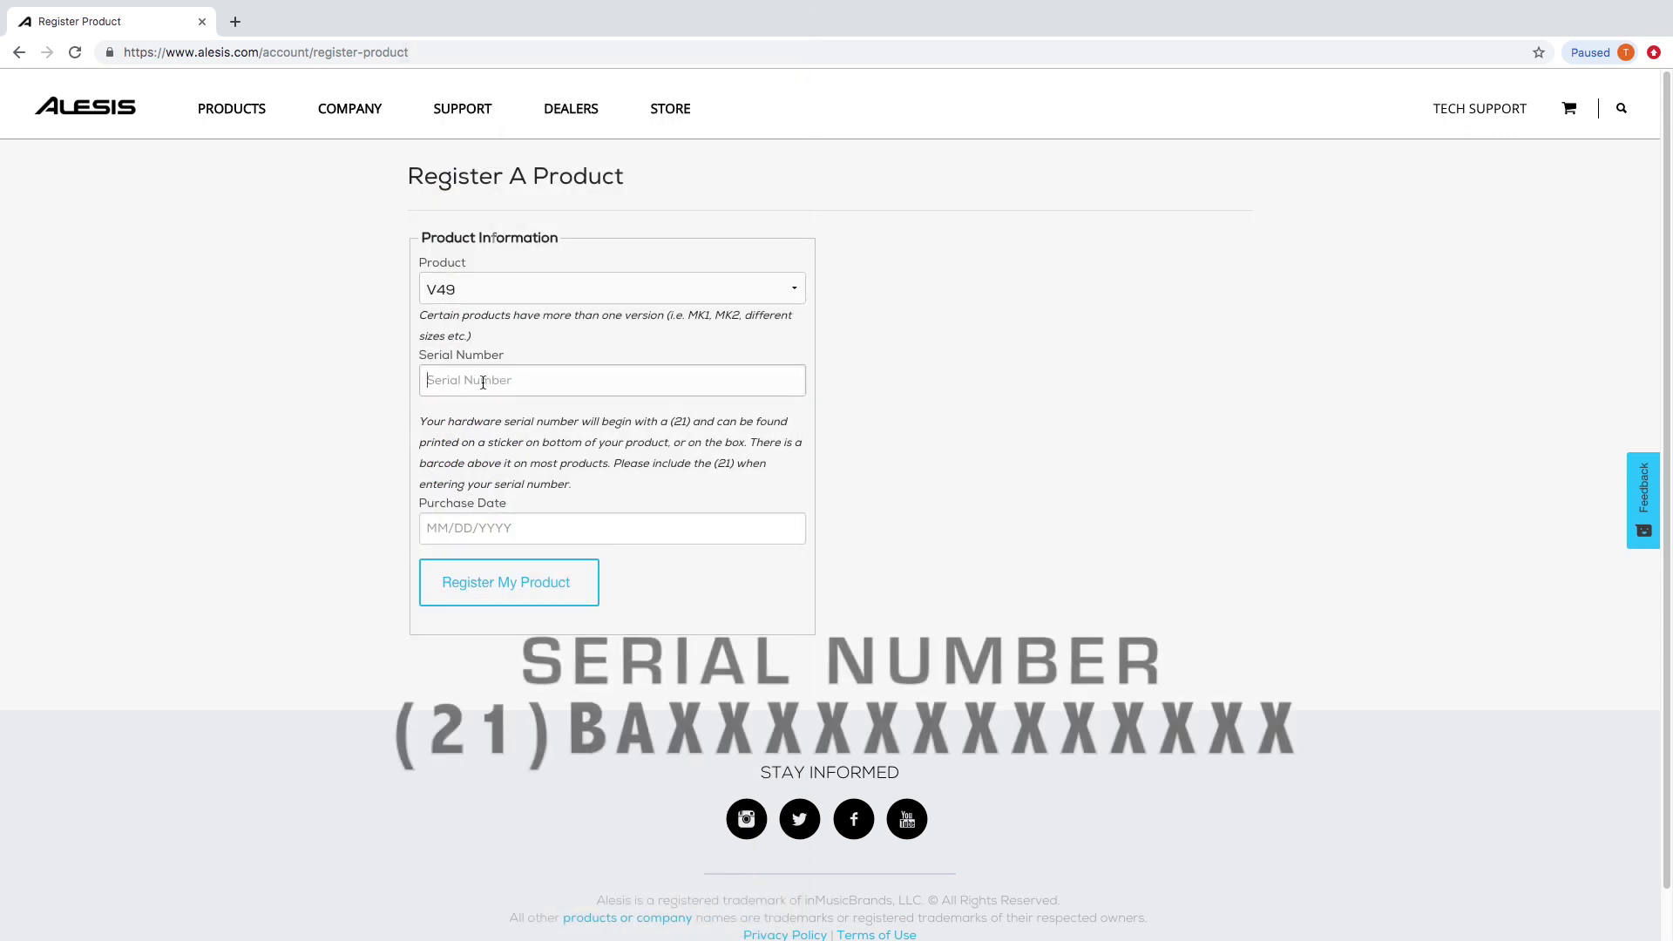
text((21)
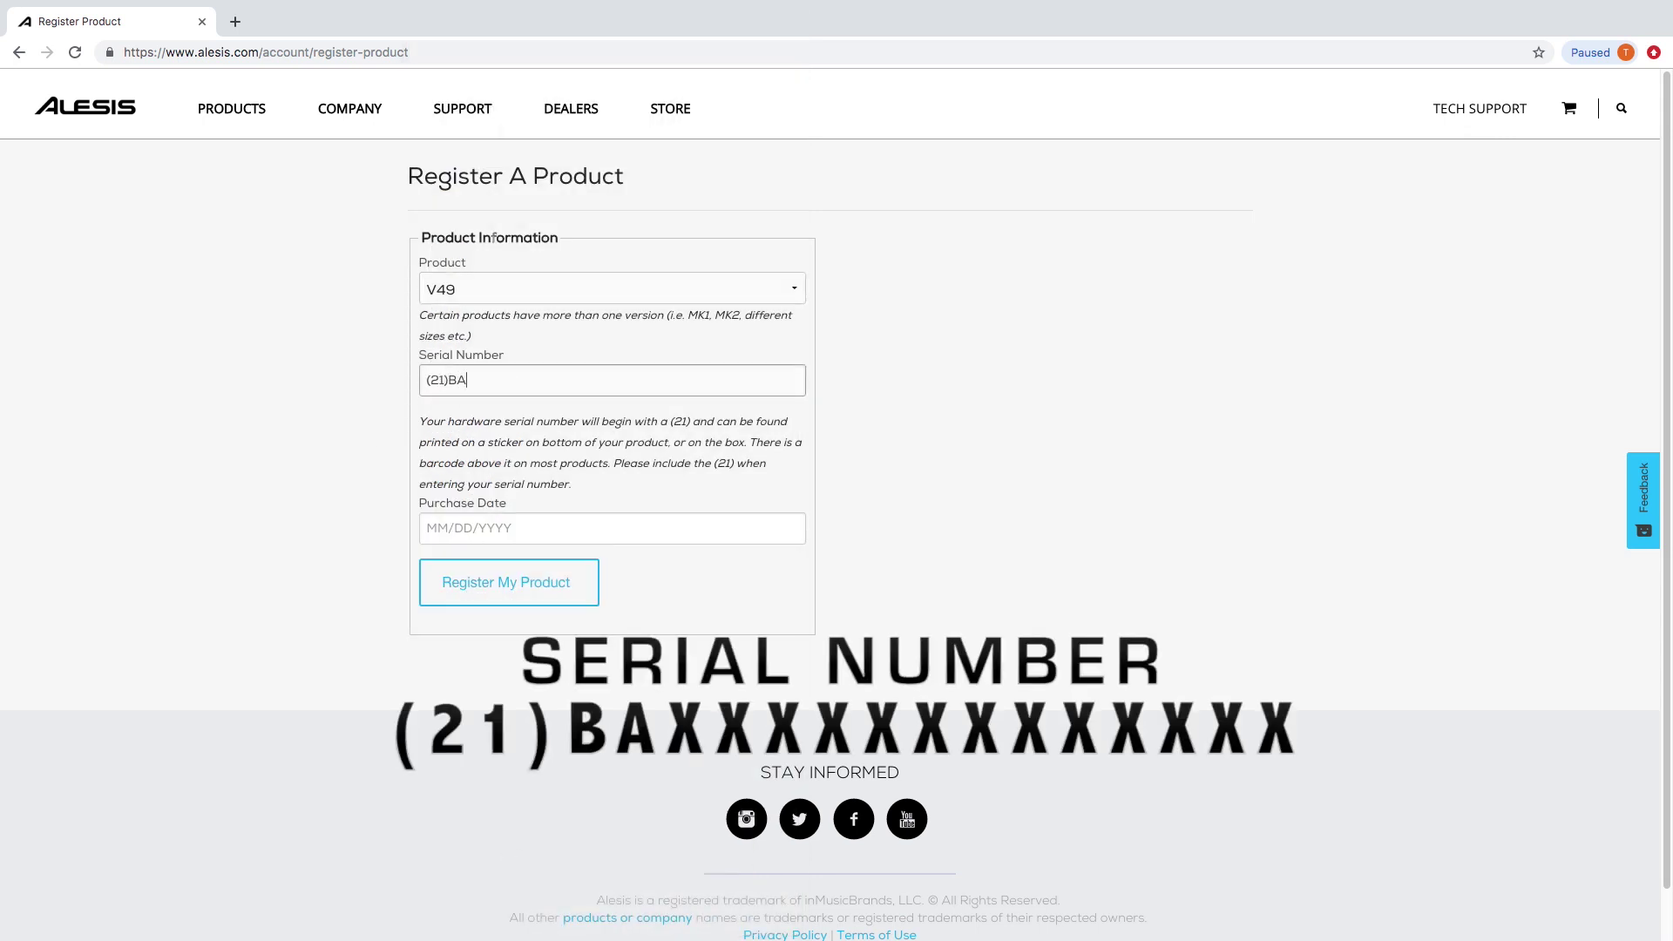
text()BA)
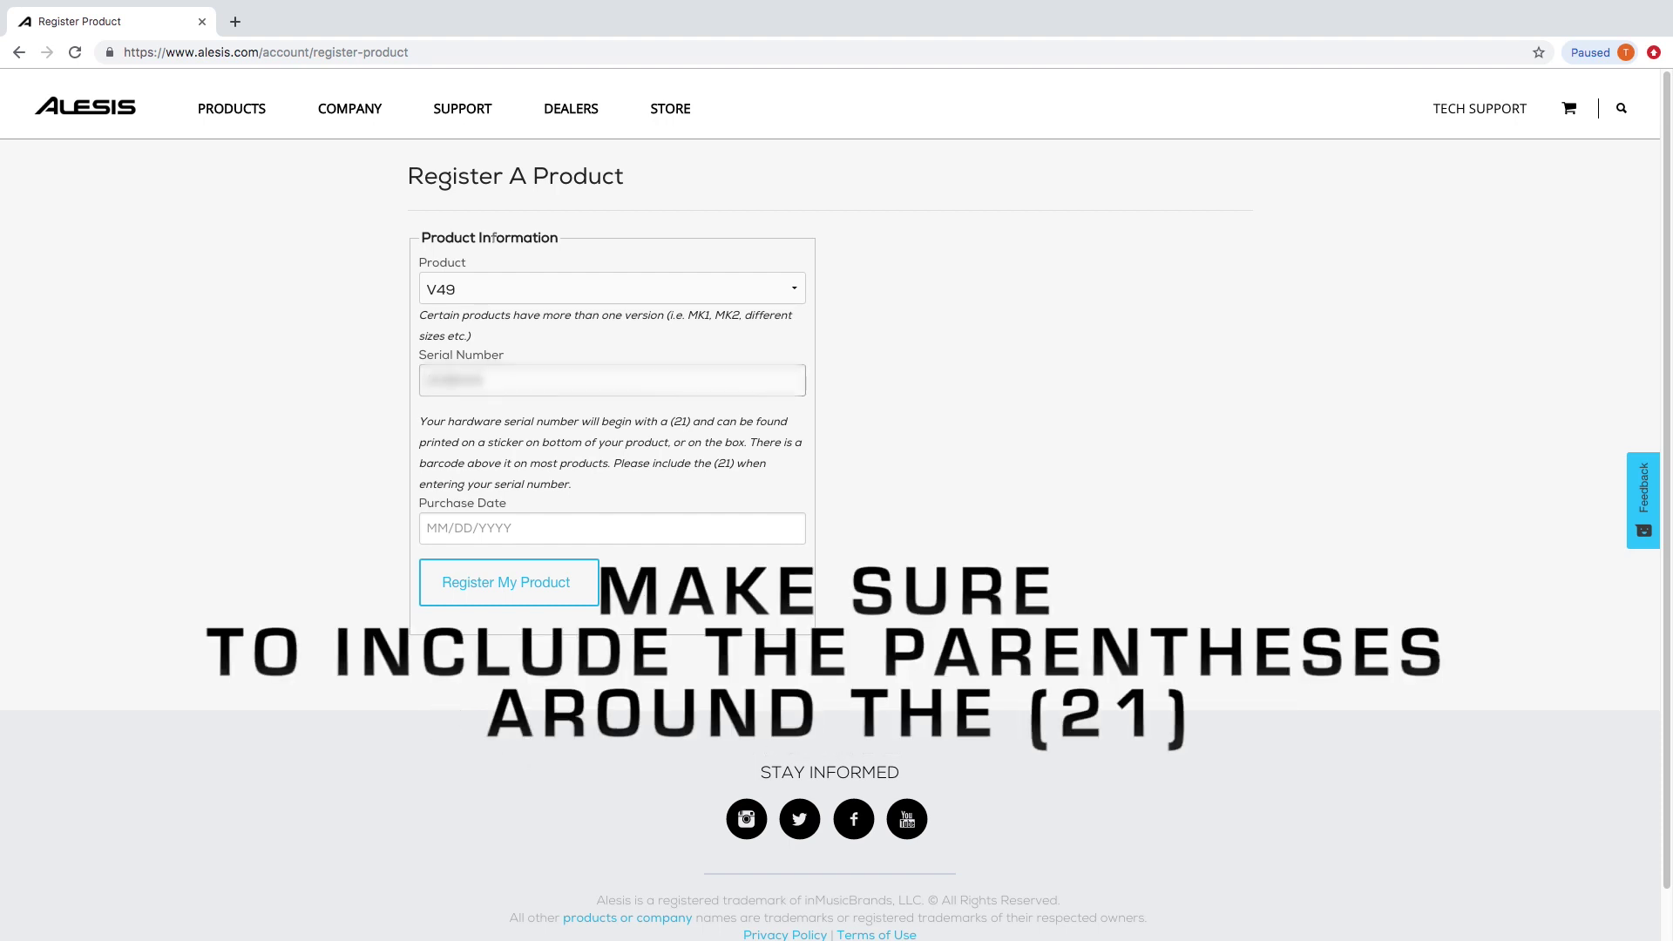
text(123456)
click(612, 527)
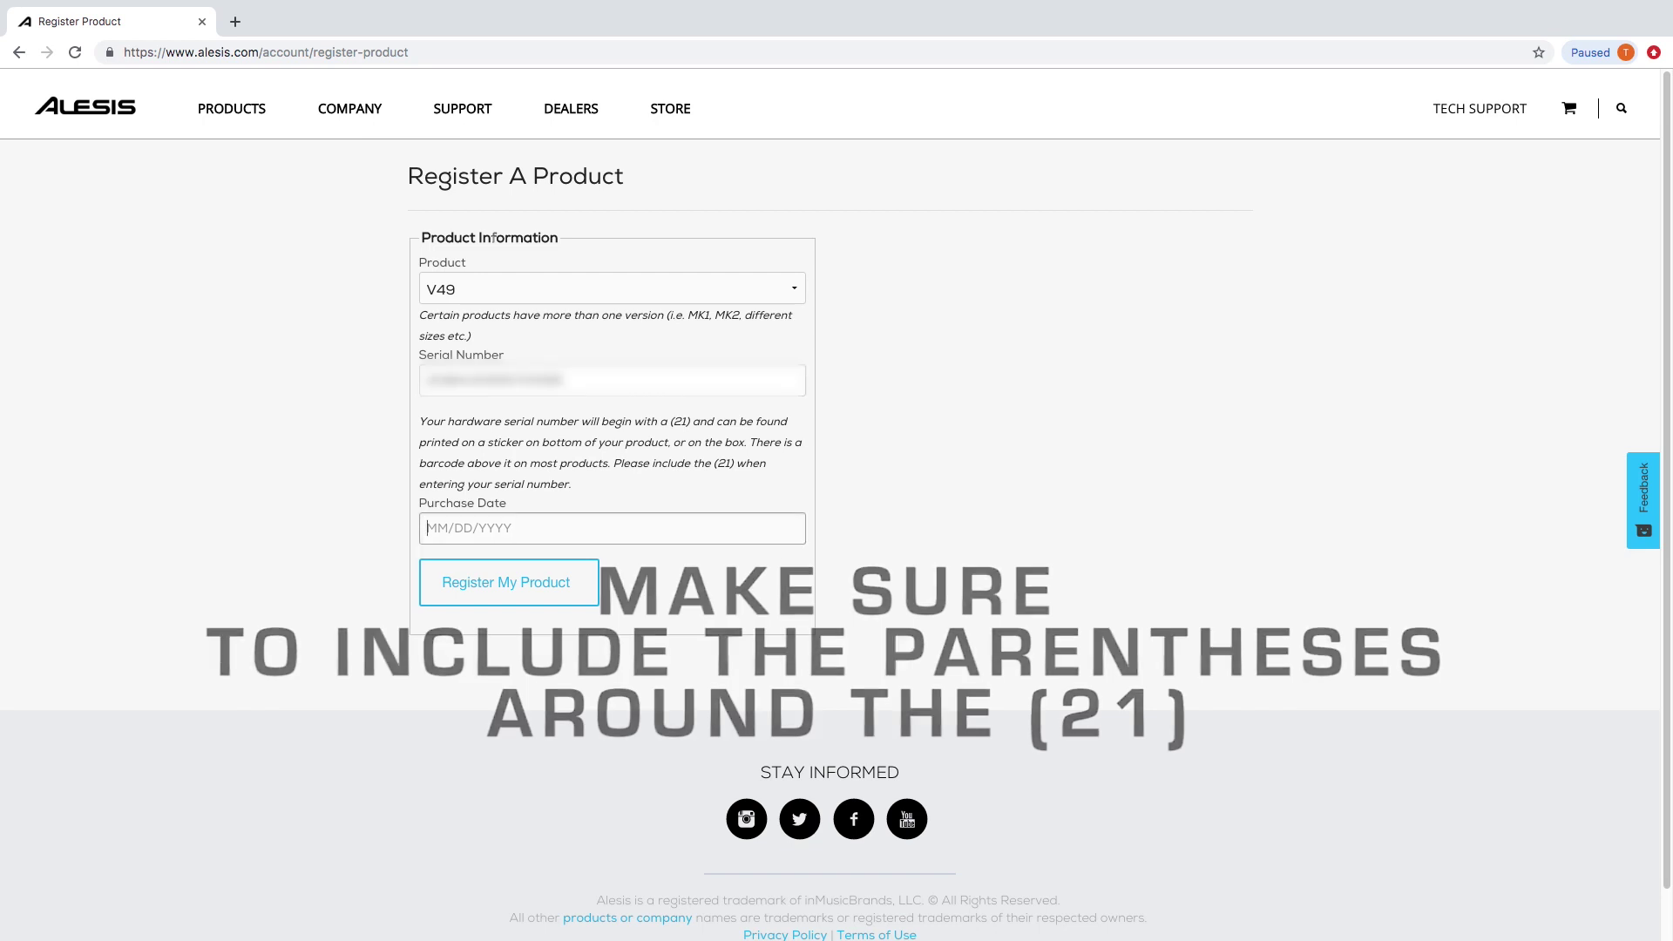
text(07/27/2019)
click(600, 375)
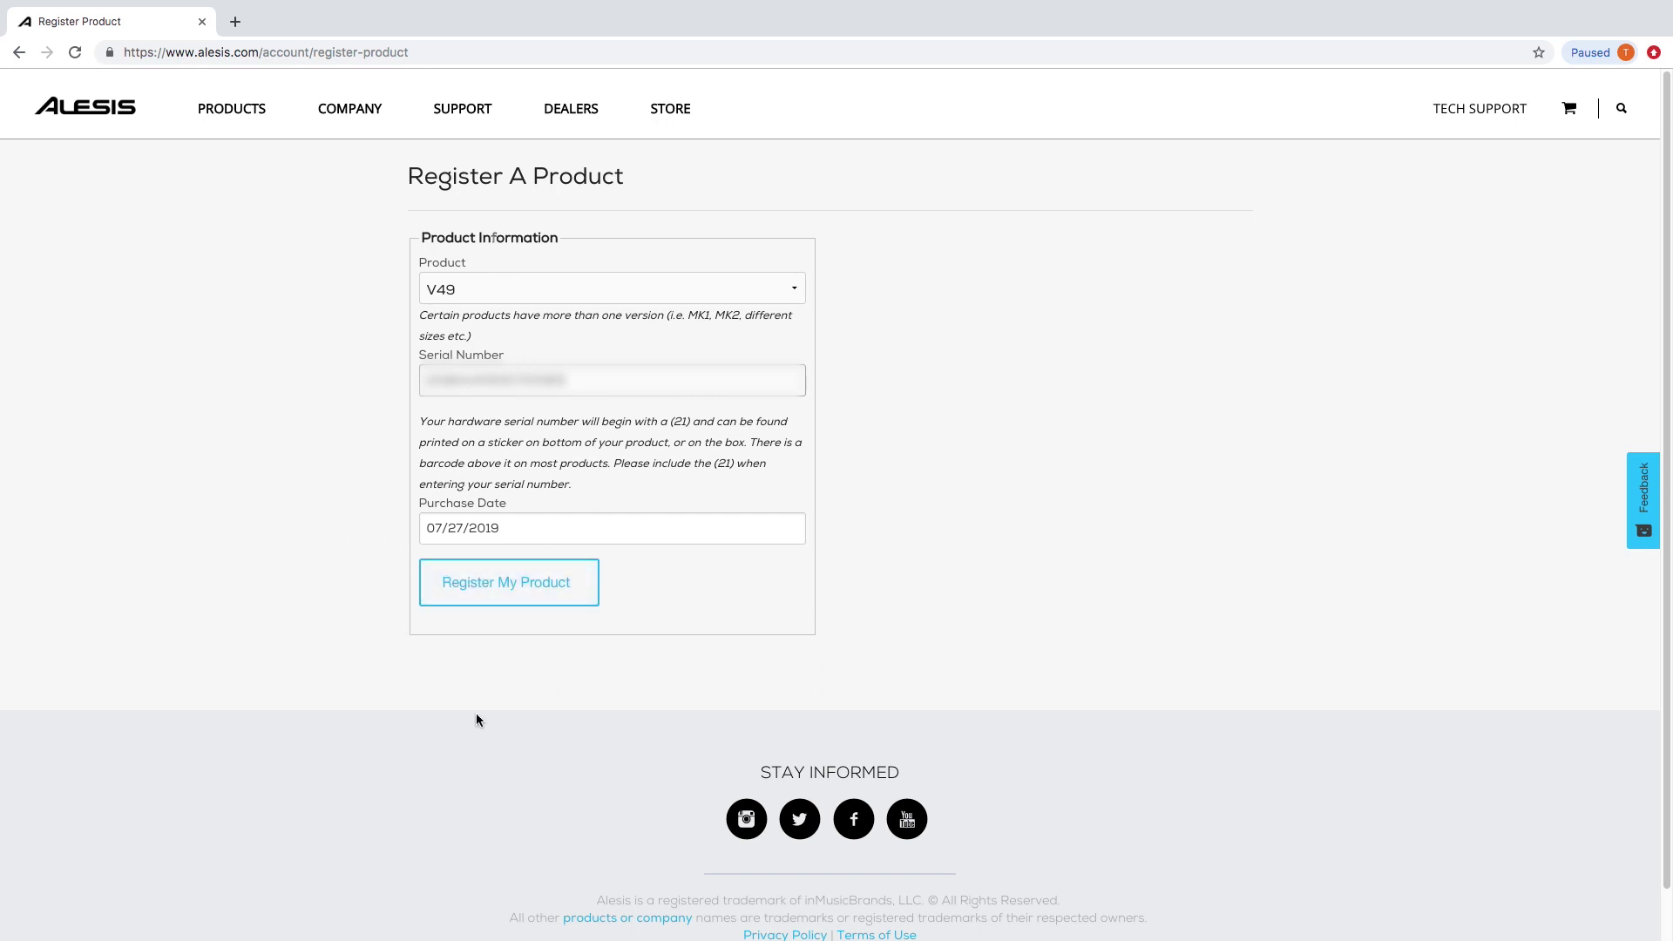
click(497, 584)
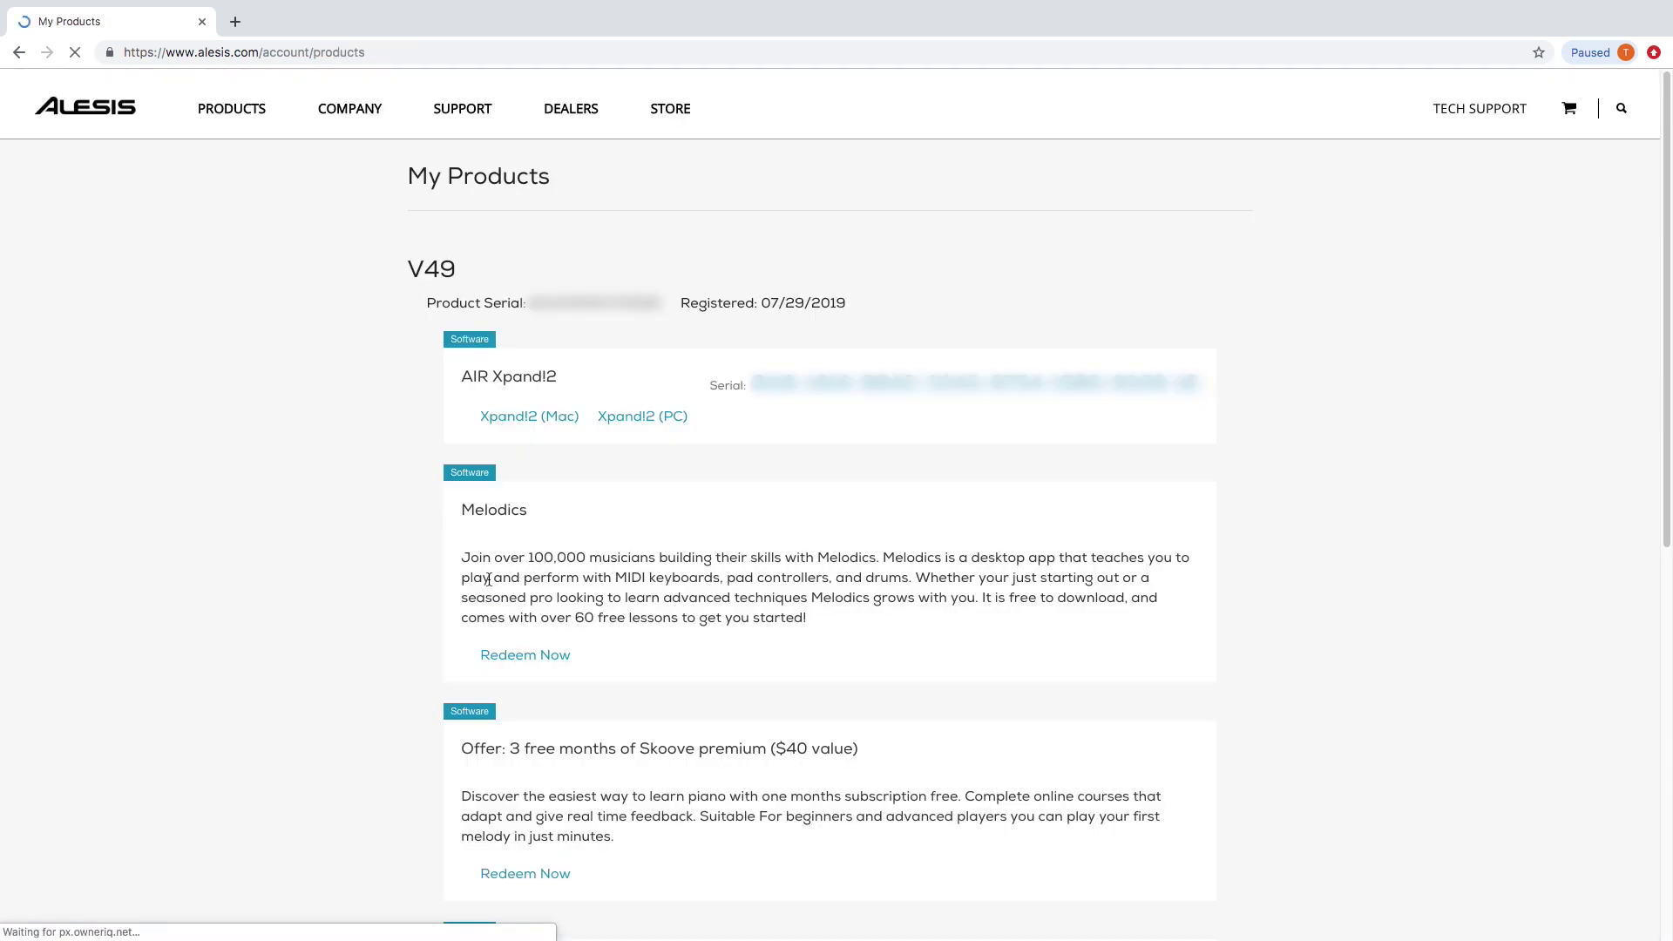
Open the Pro Tools | First link under Pro Tools | First: Alesis Edition on My Products.
scroll(247, 539, down, 1)
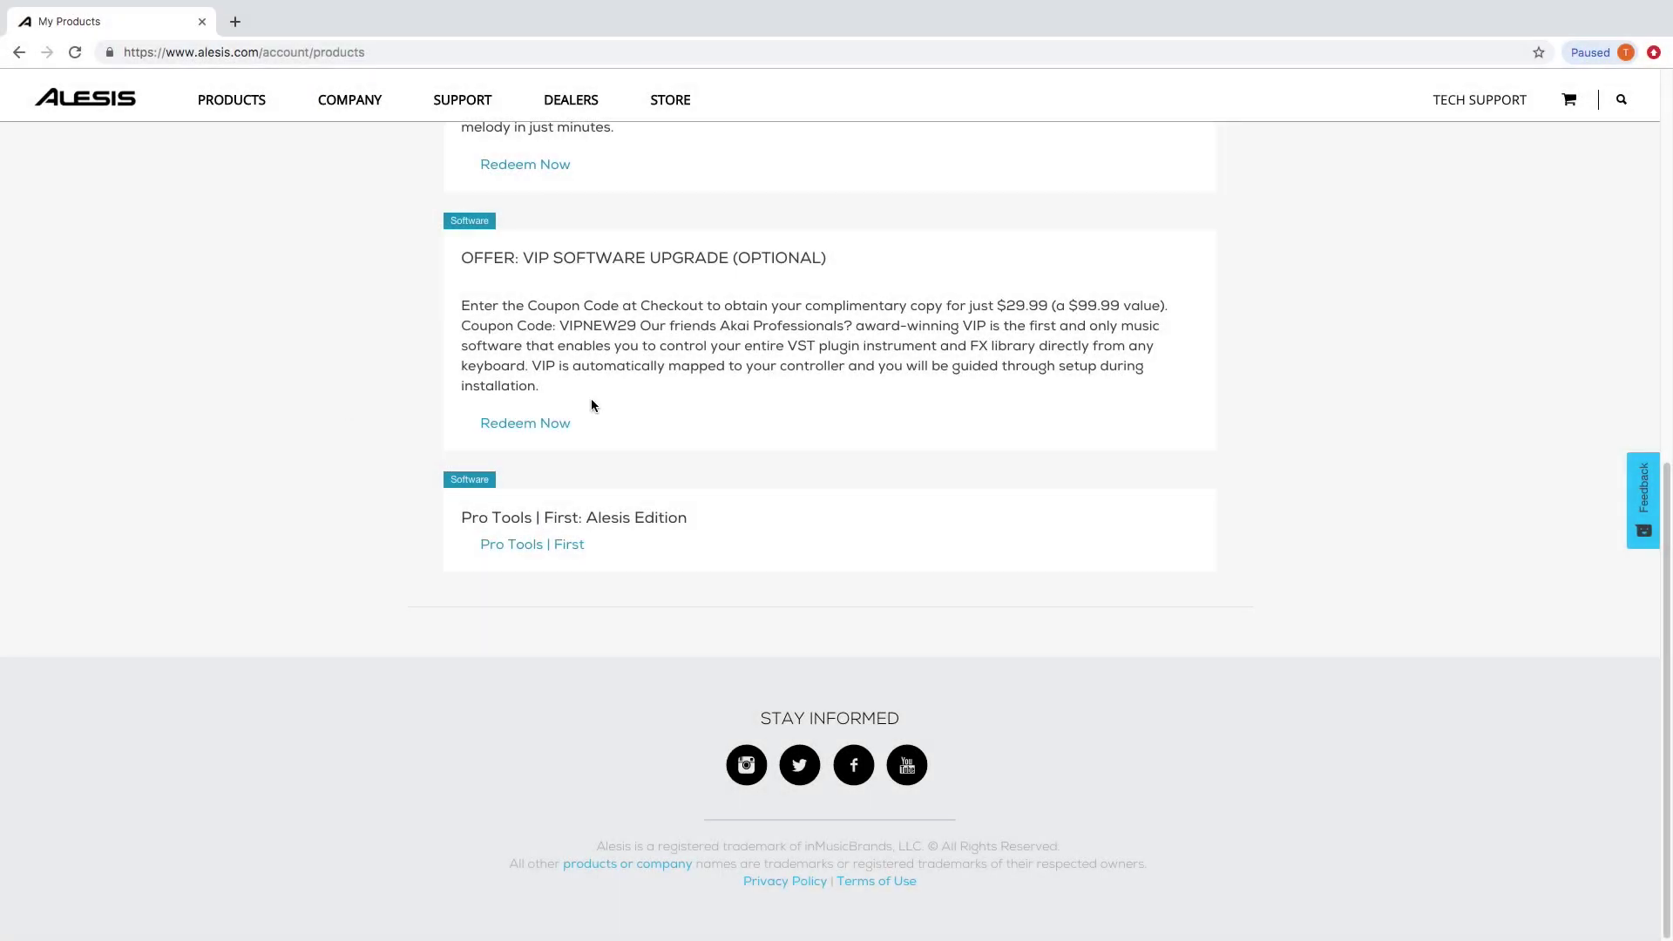
click(558, 548)
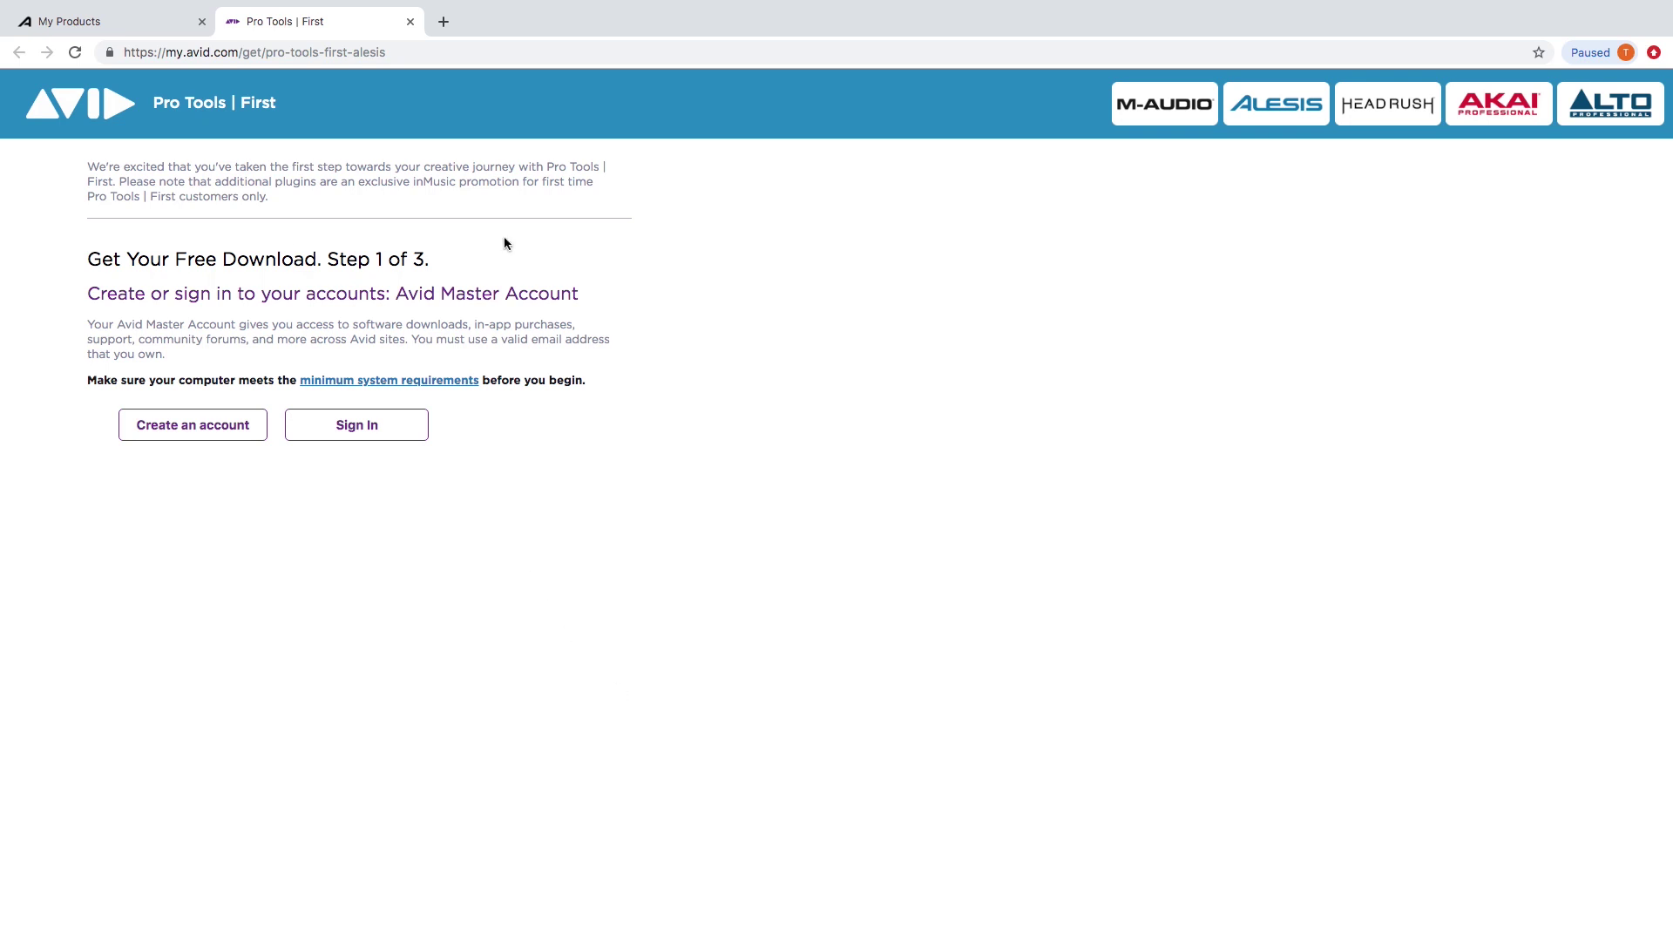
Close the My Products tab, then fill in and submit the Avid Master Account sign-up form.
click(202, 21)
click(192, 431)
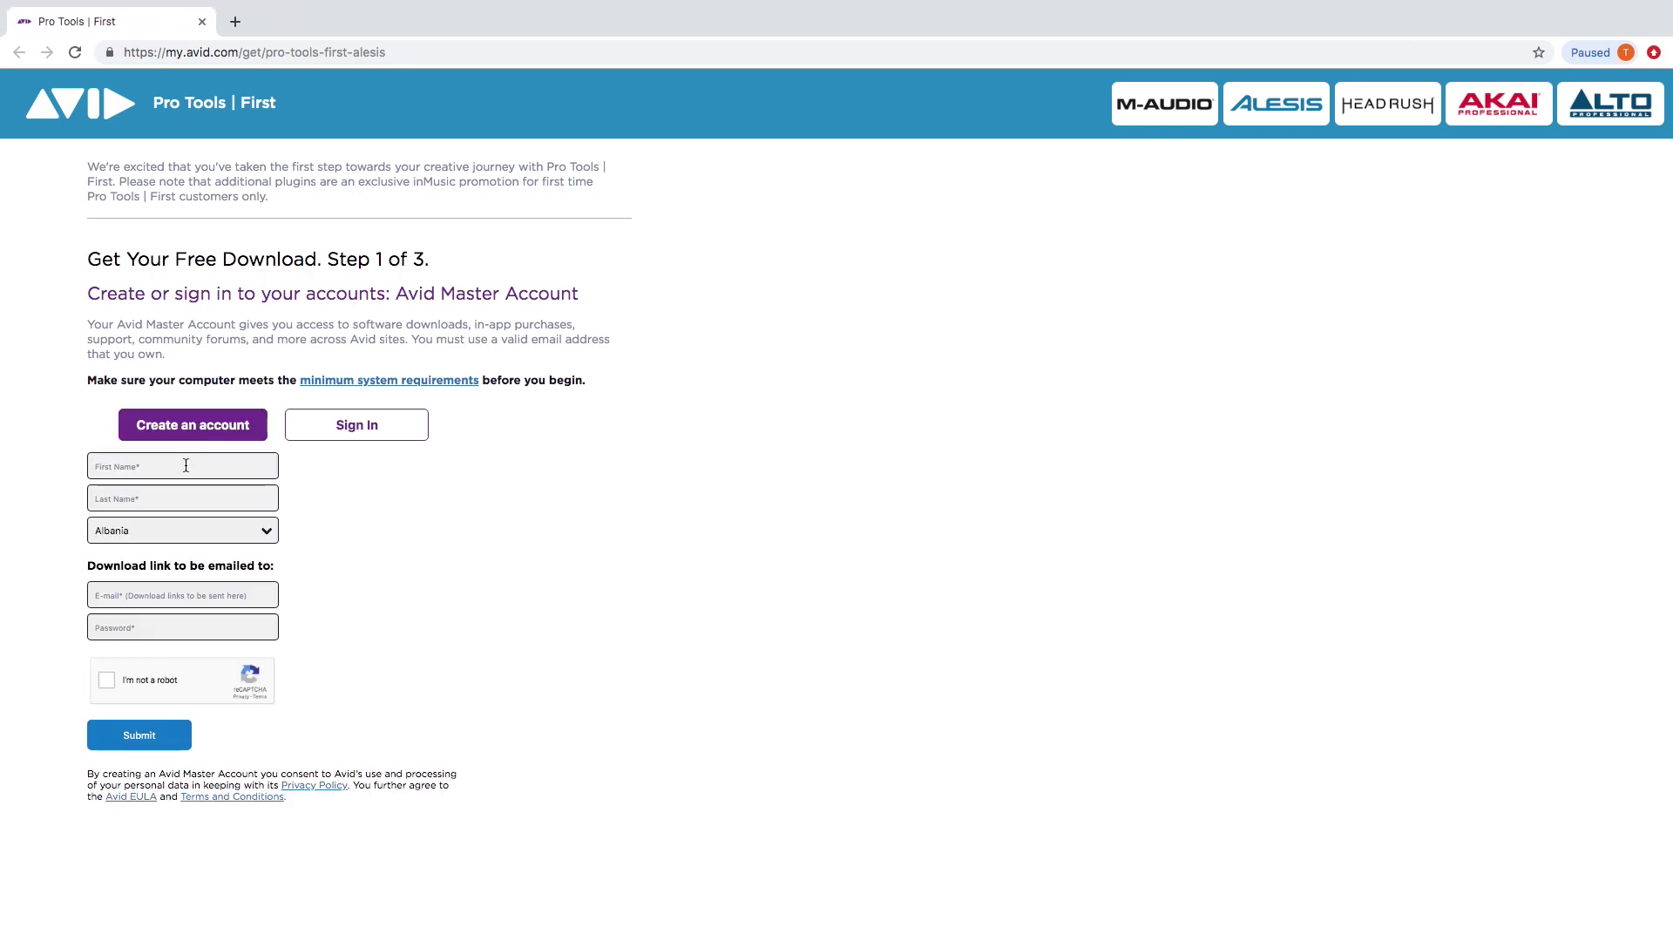
text(Tech)
key(Down)
key(Return)
text(•••)
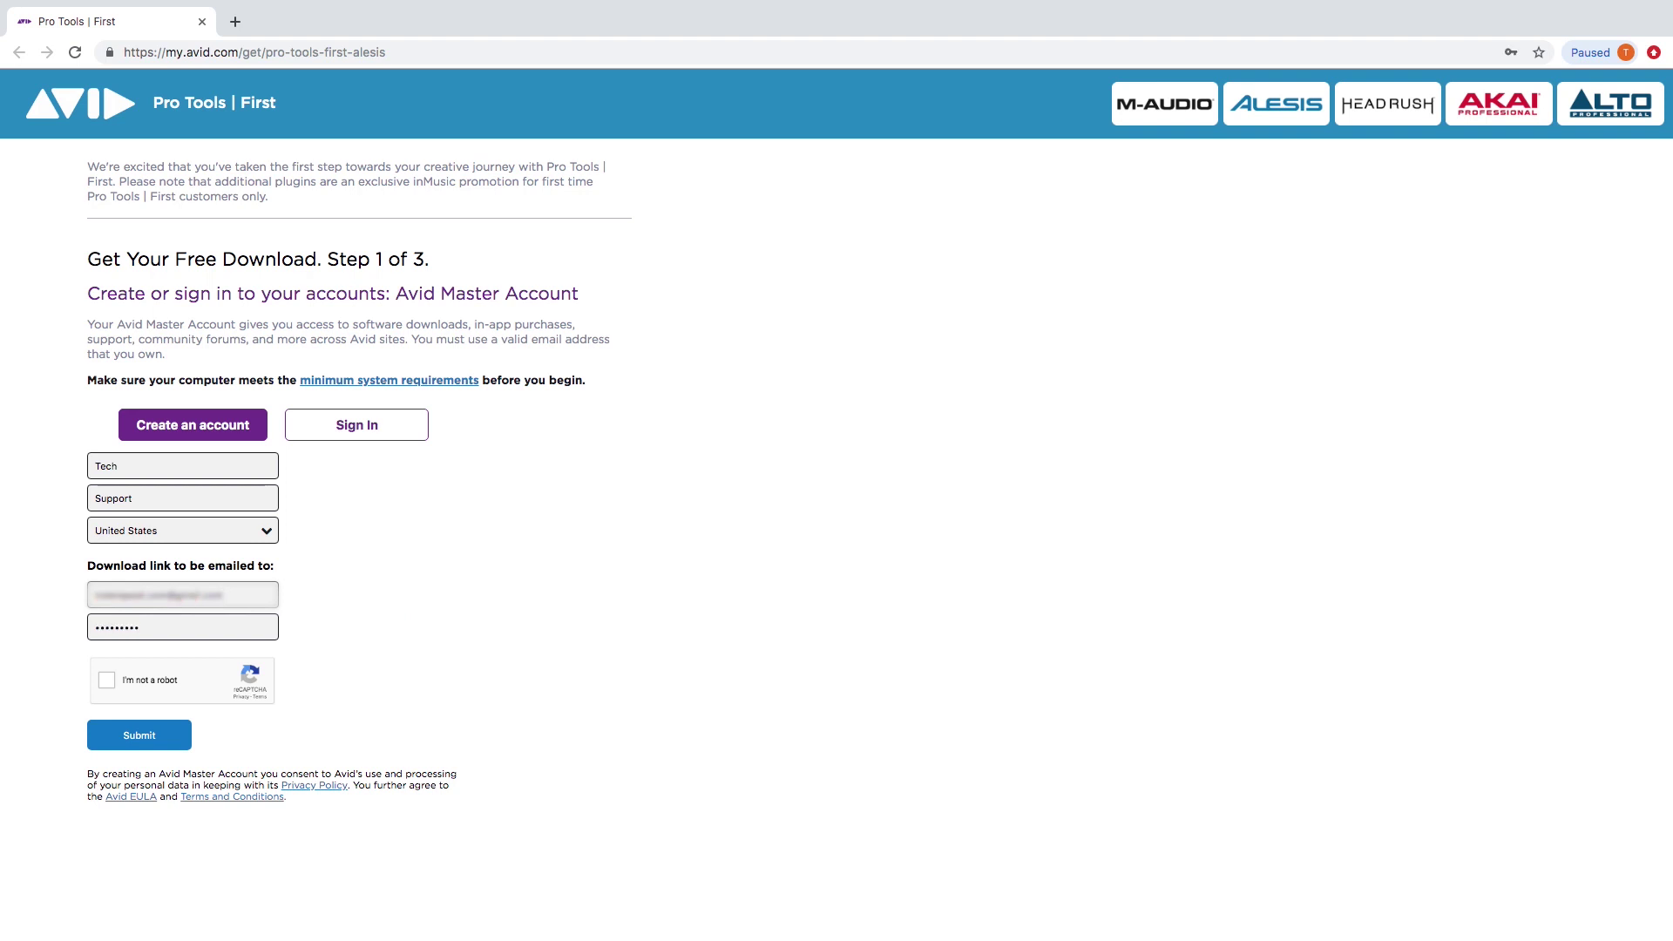
click(135, 732)
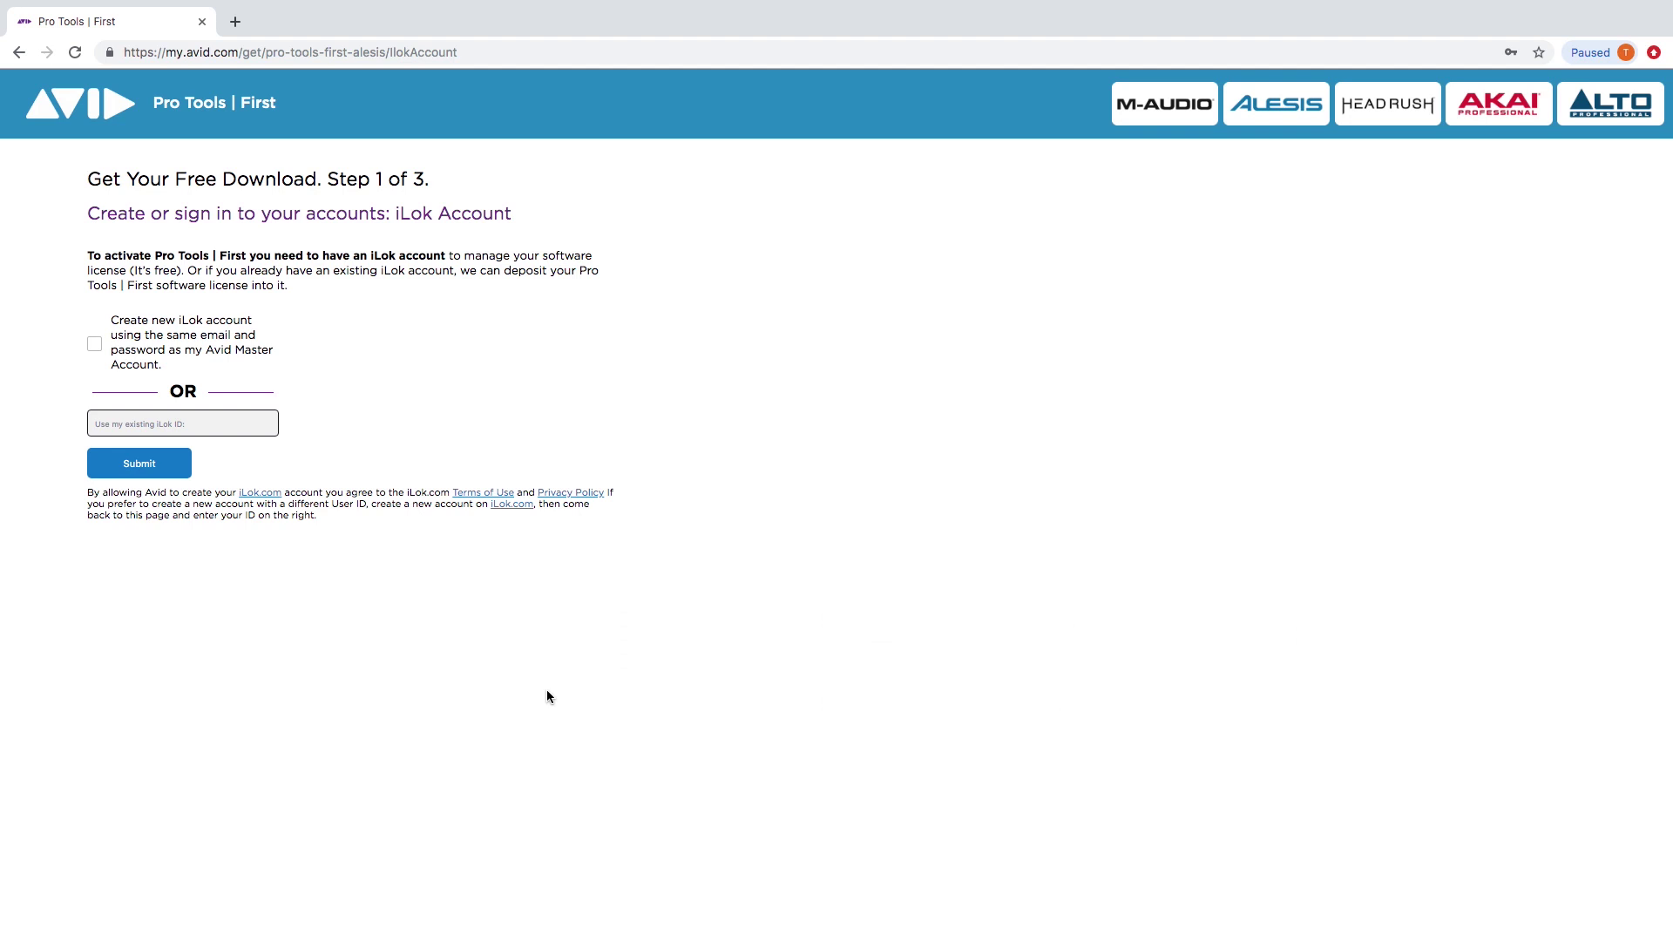
Link the existing iLok account by submitting its iLok ID and authorizing with its password.
click(183, 422)
text(techsup)
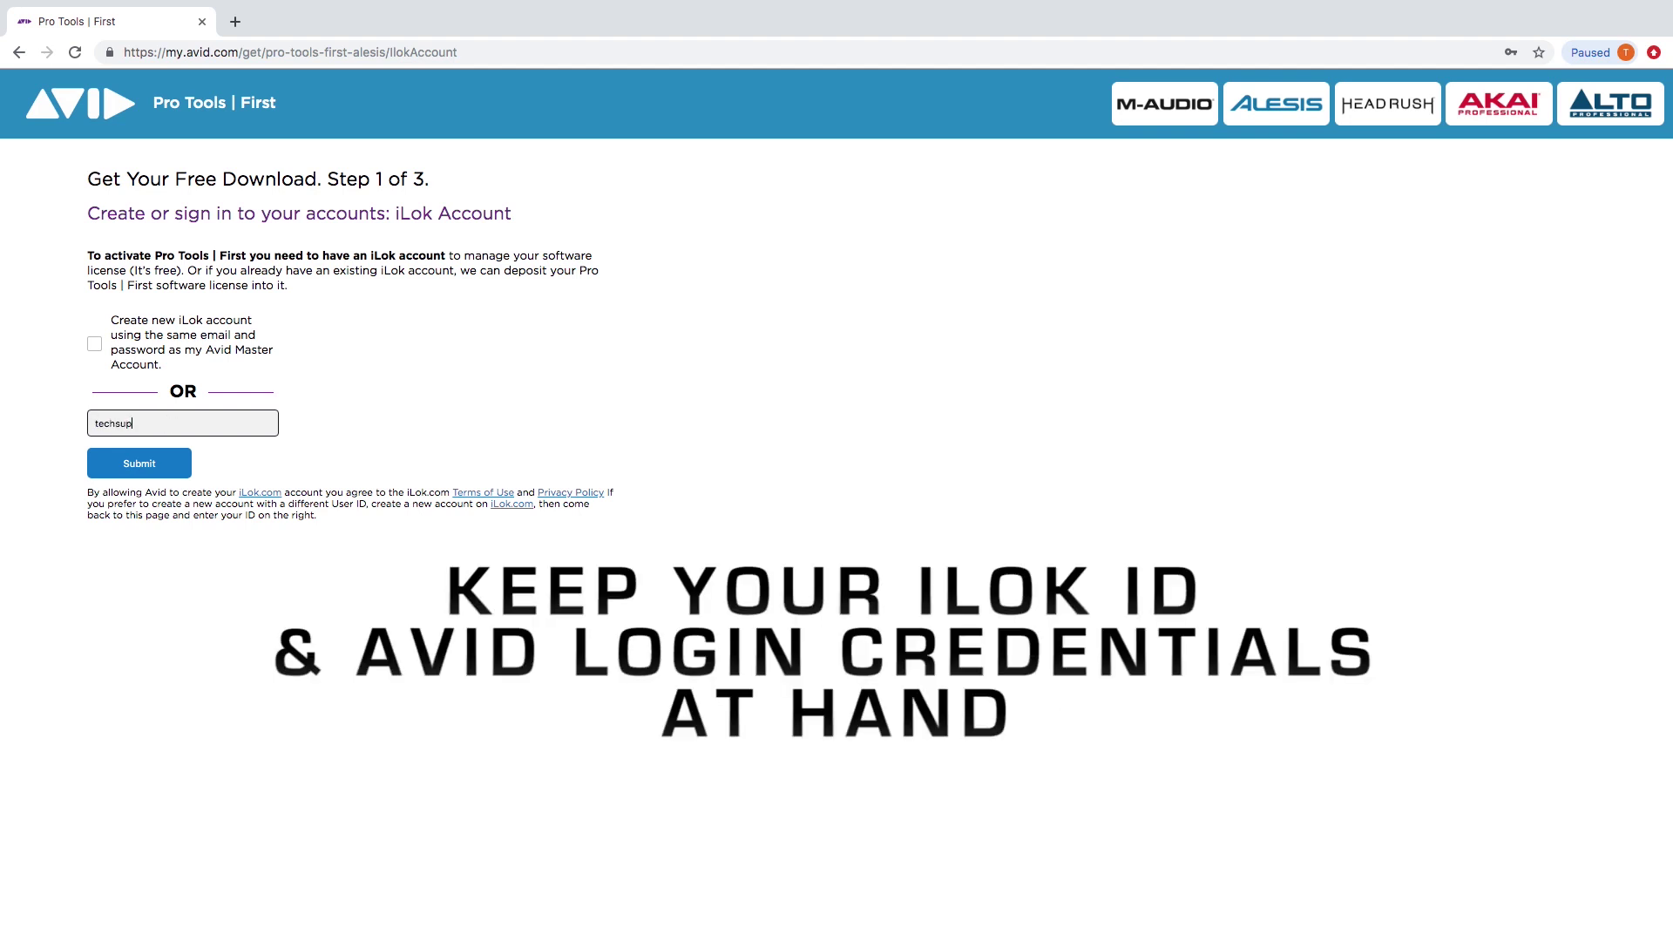
text(port12)
click(144, 462)
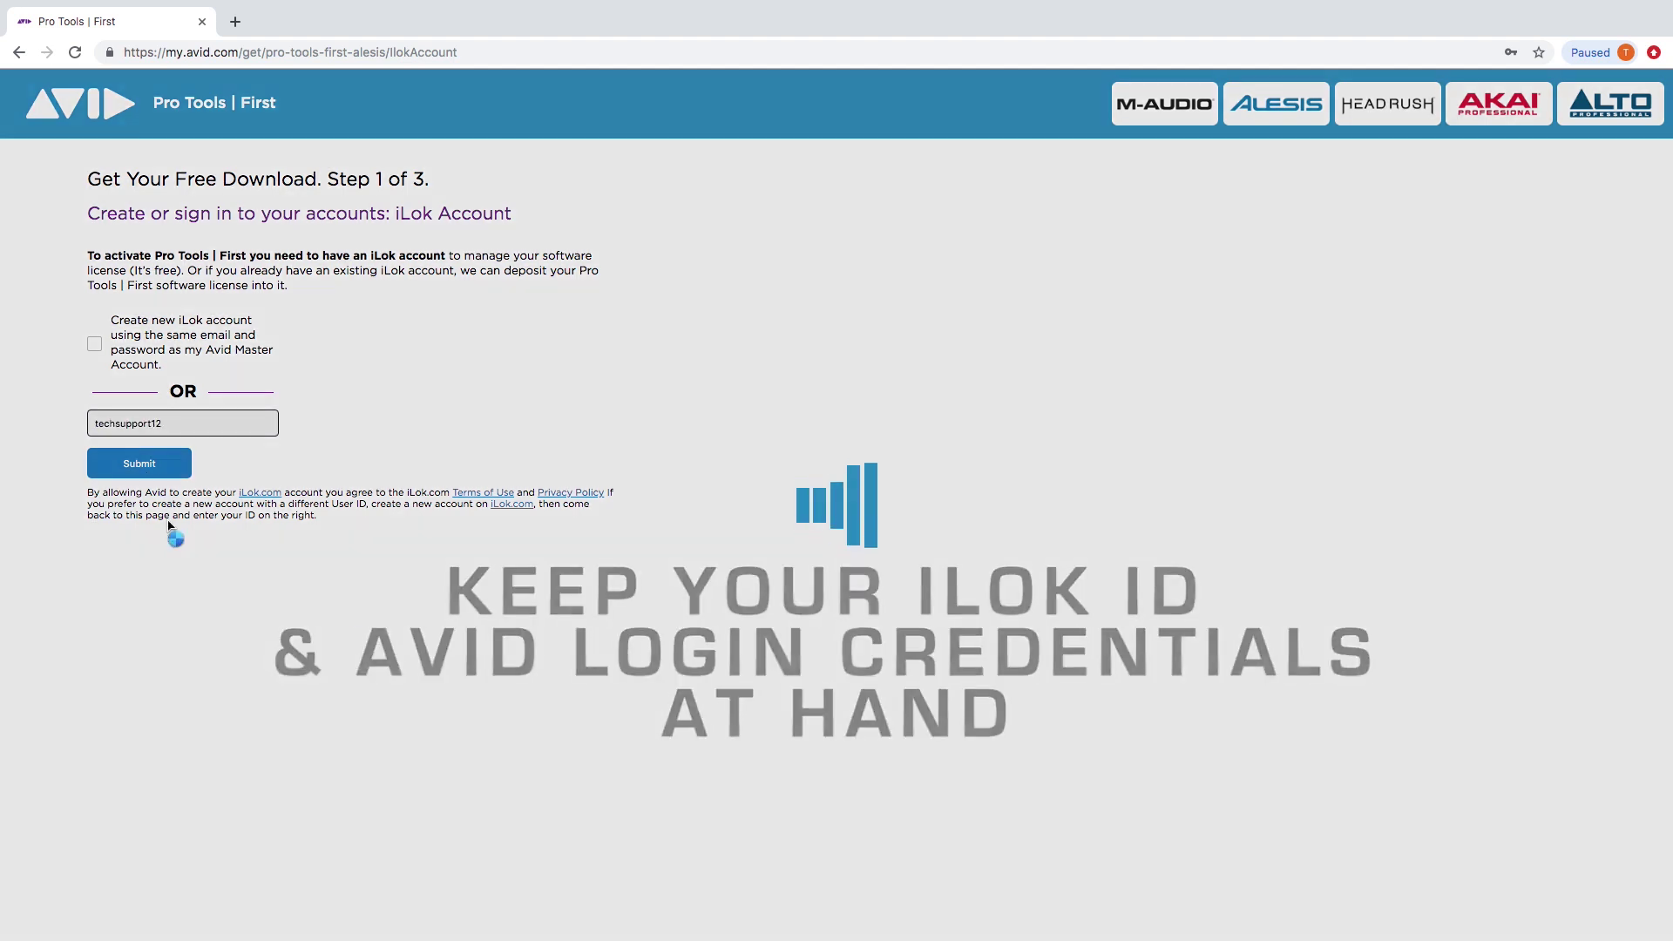
scroll(371, 482, down, 2)
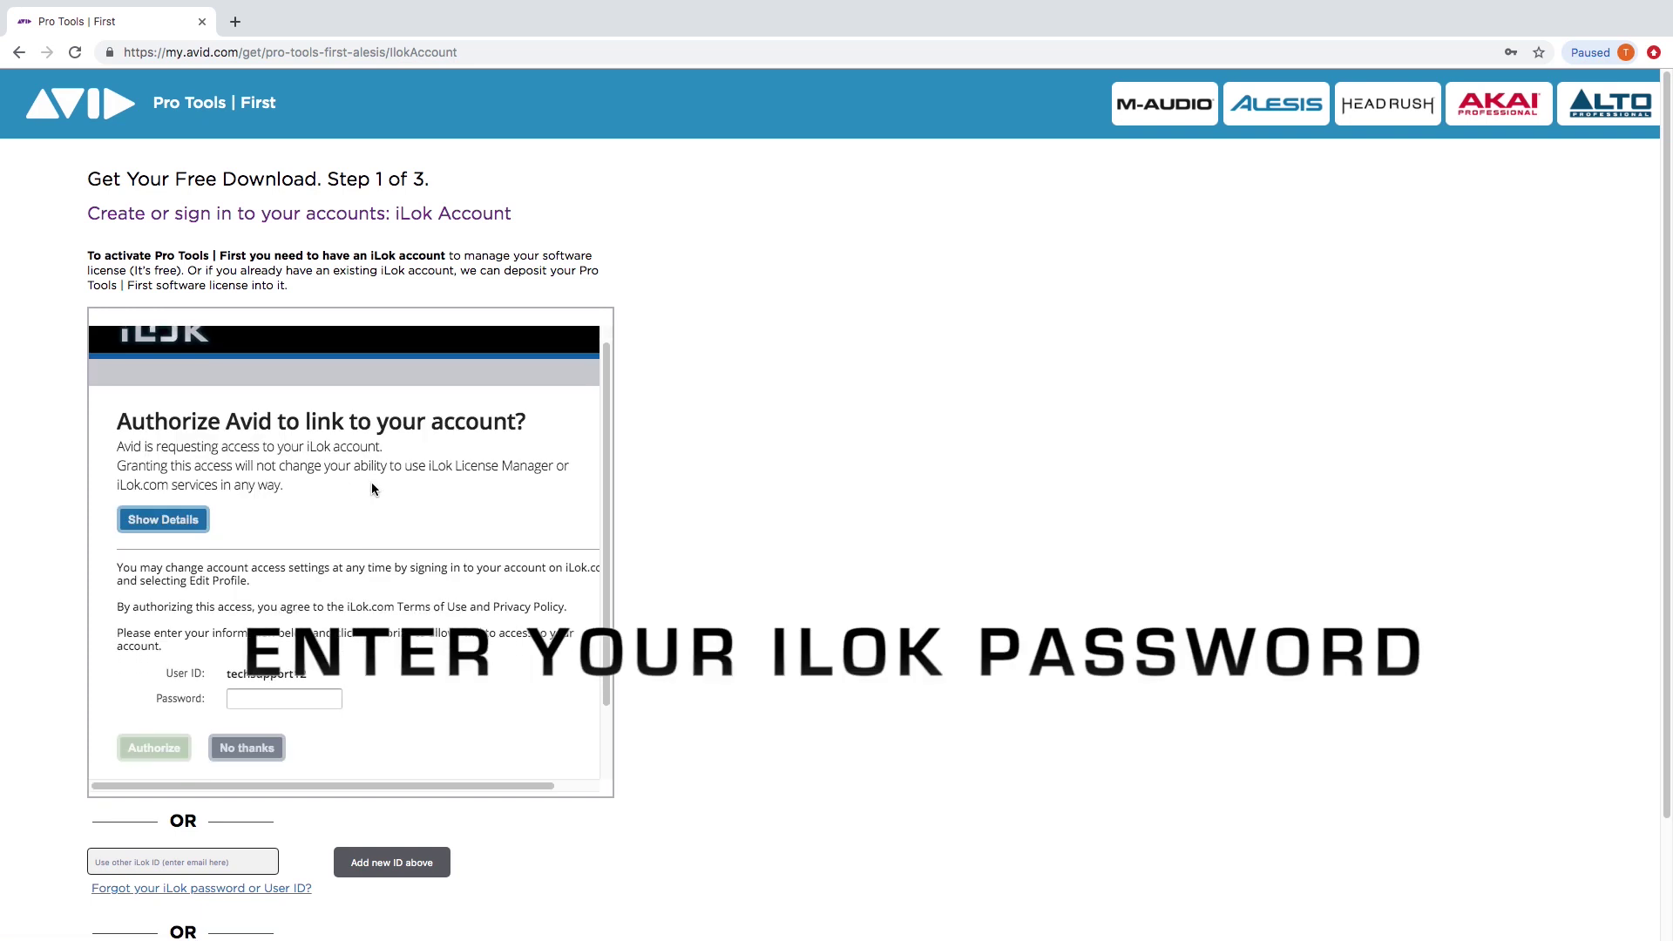
click(276, 660)
text(••)
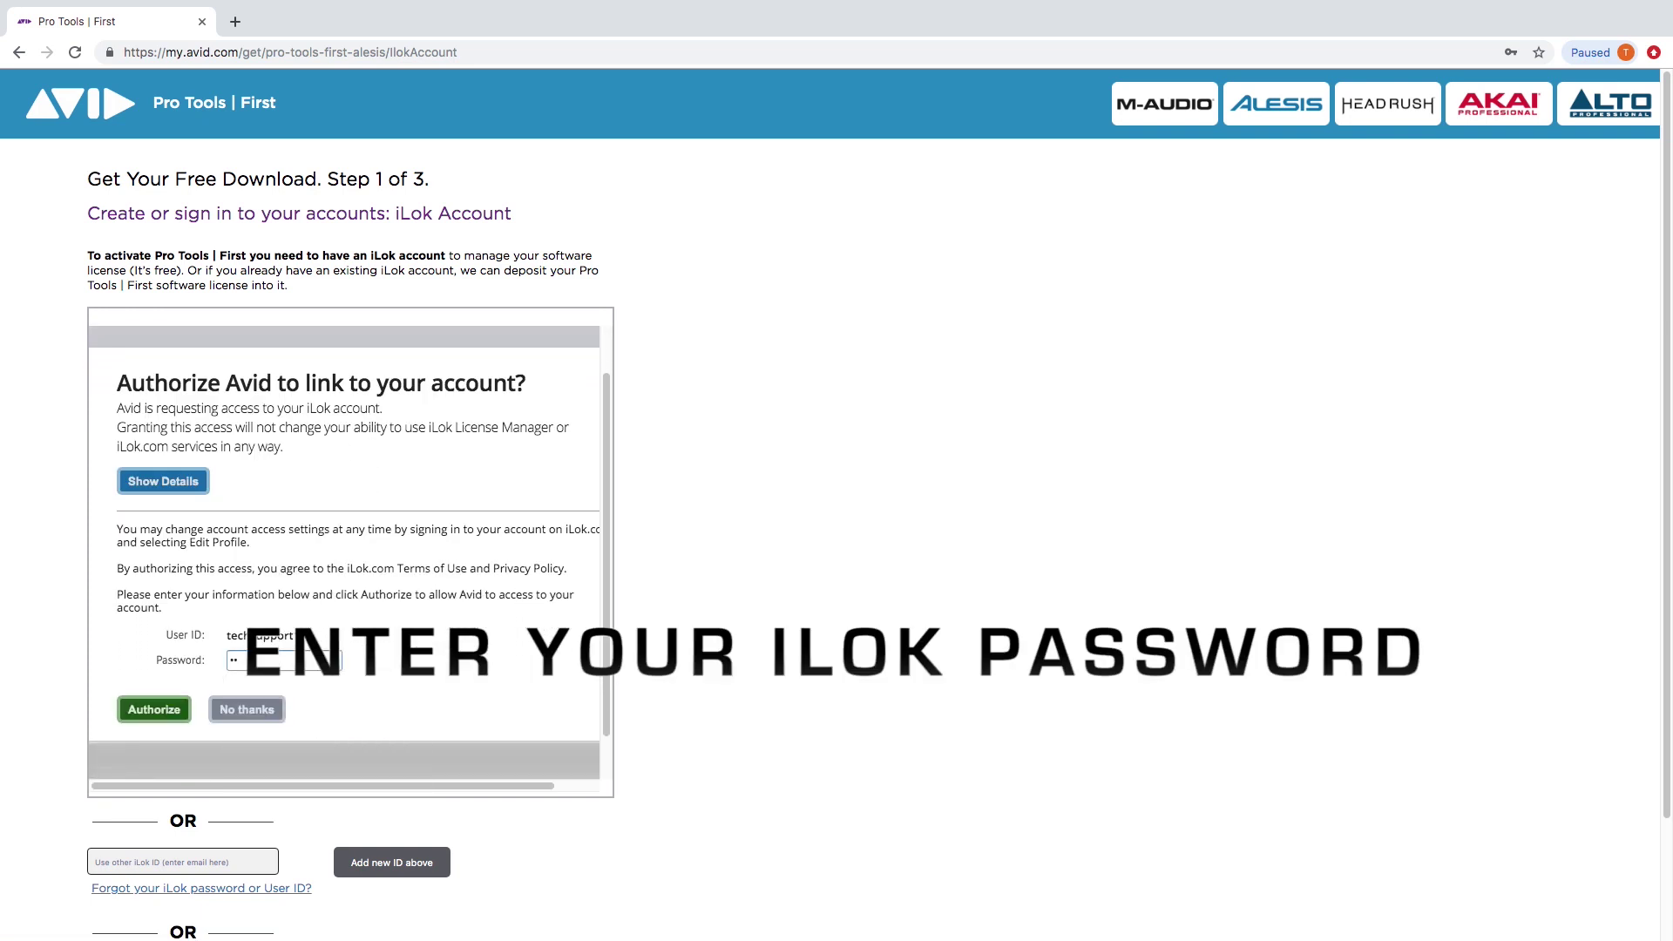
key(Return)
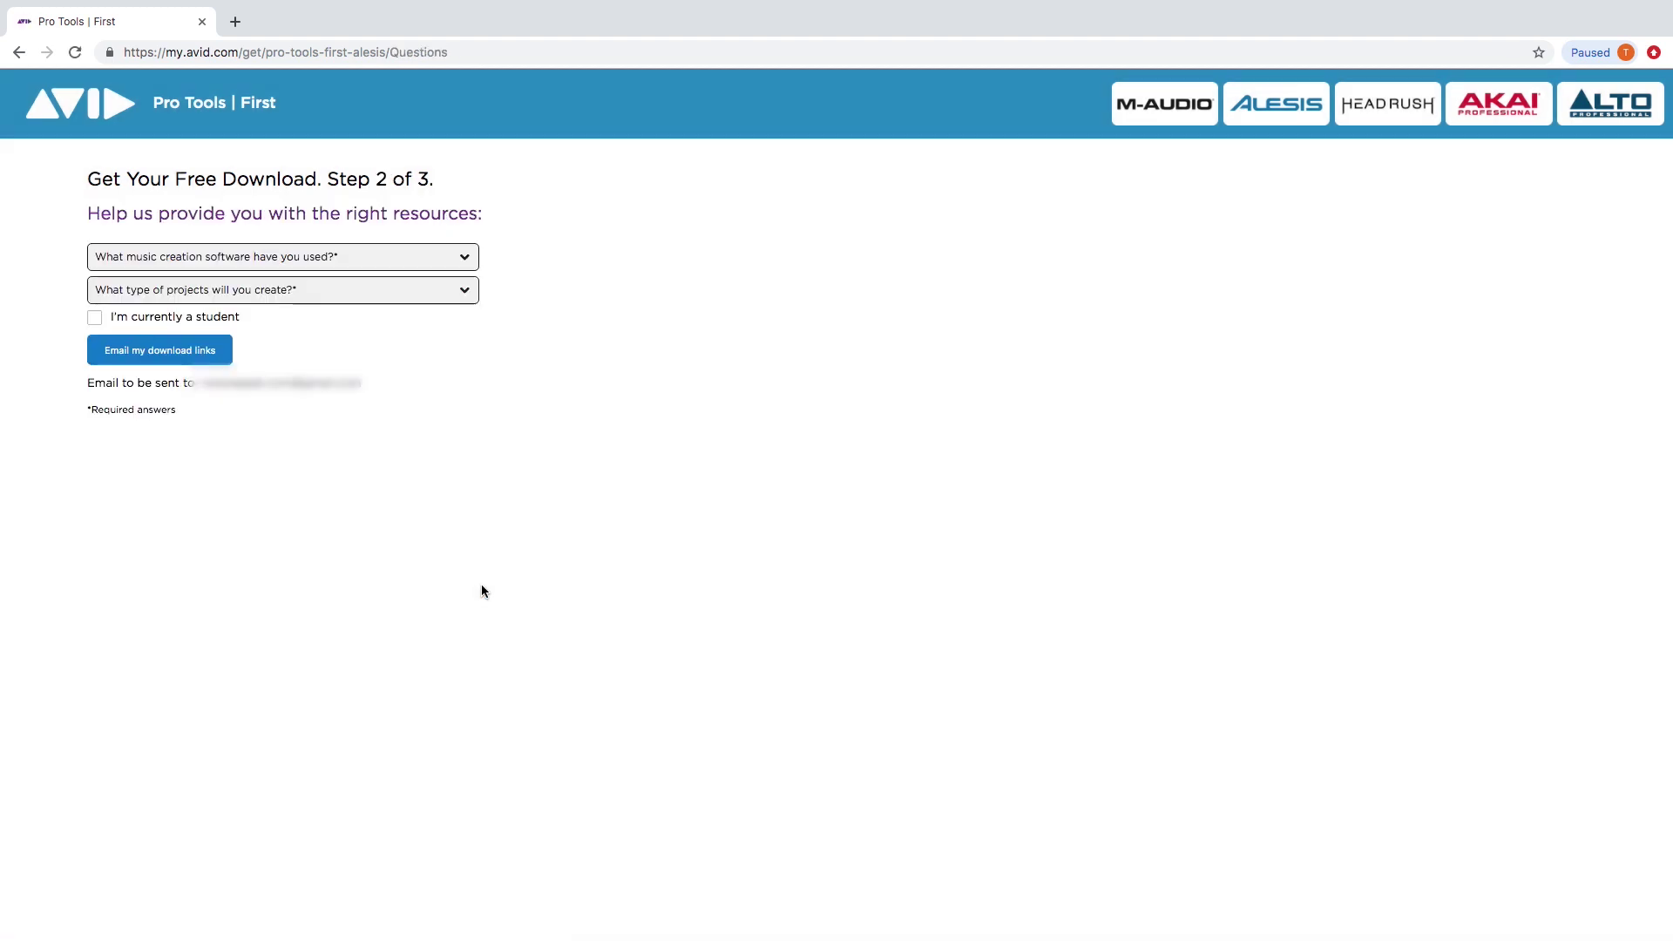
Answer None for previous software and Electronic Music for project type, then email the download links.
click(376, 254)
click(99, 303)
click(101, 456)
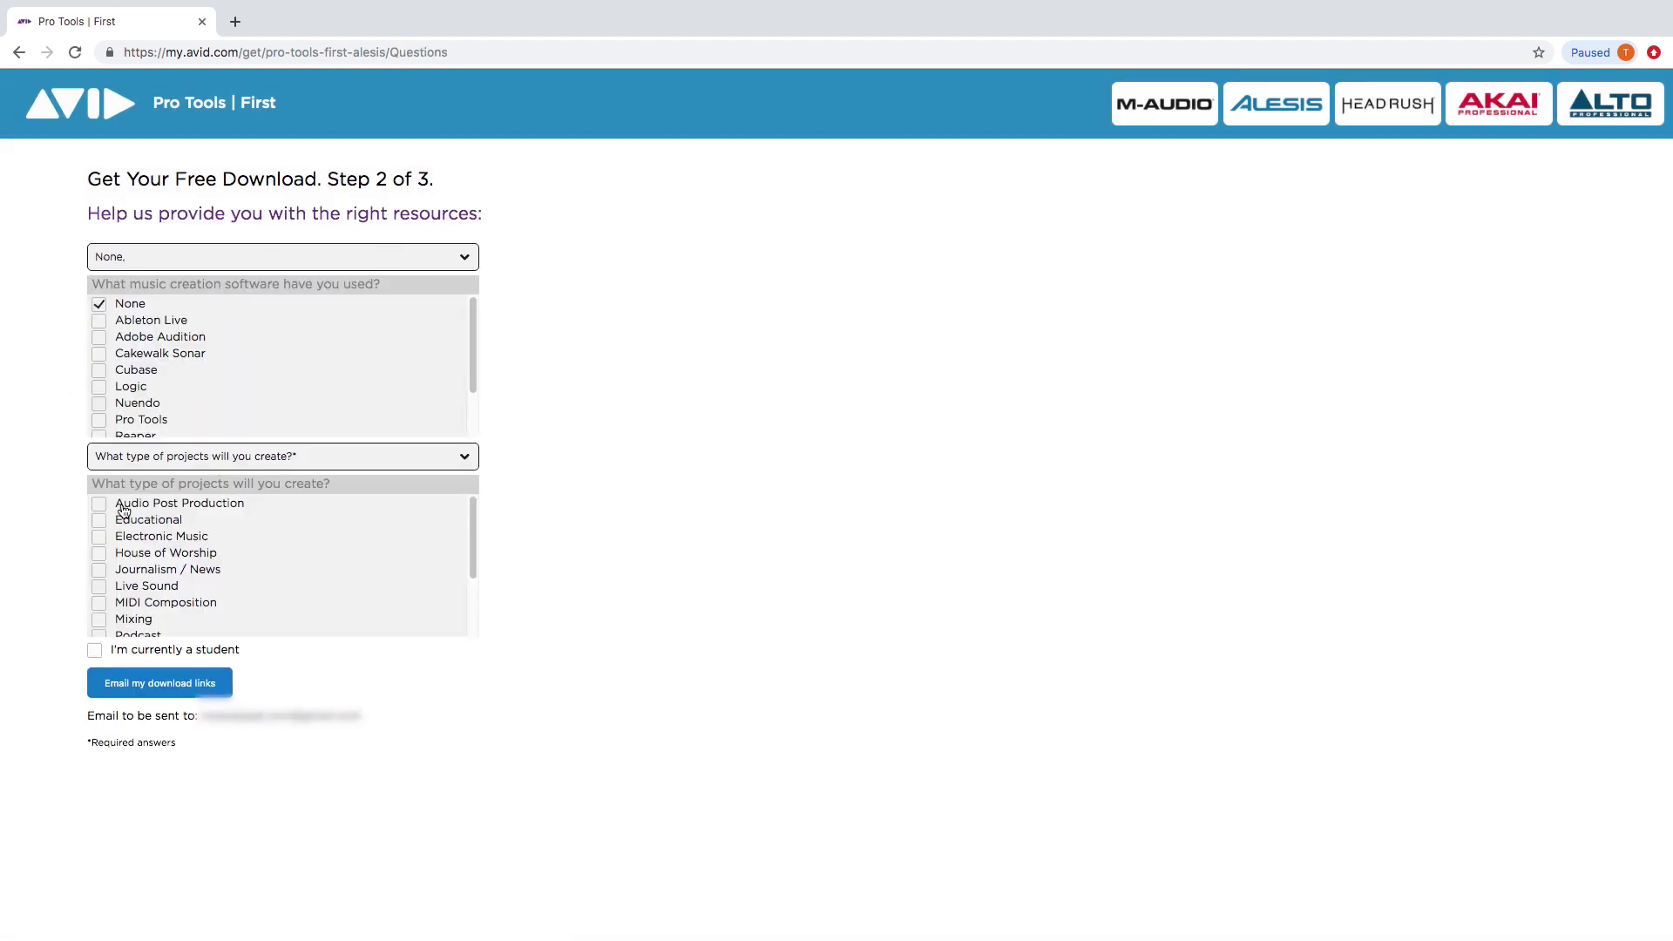
click(98, 535)
click(164, 688)
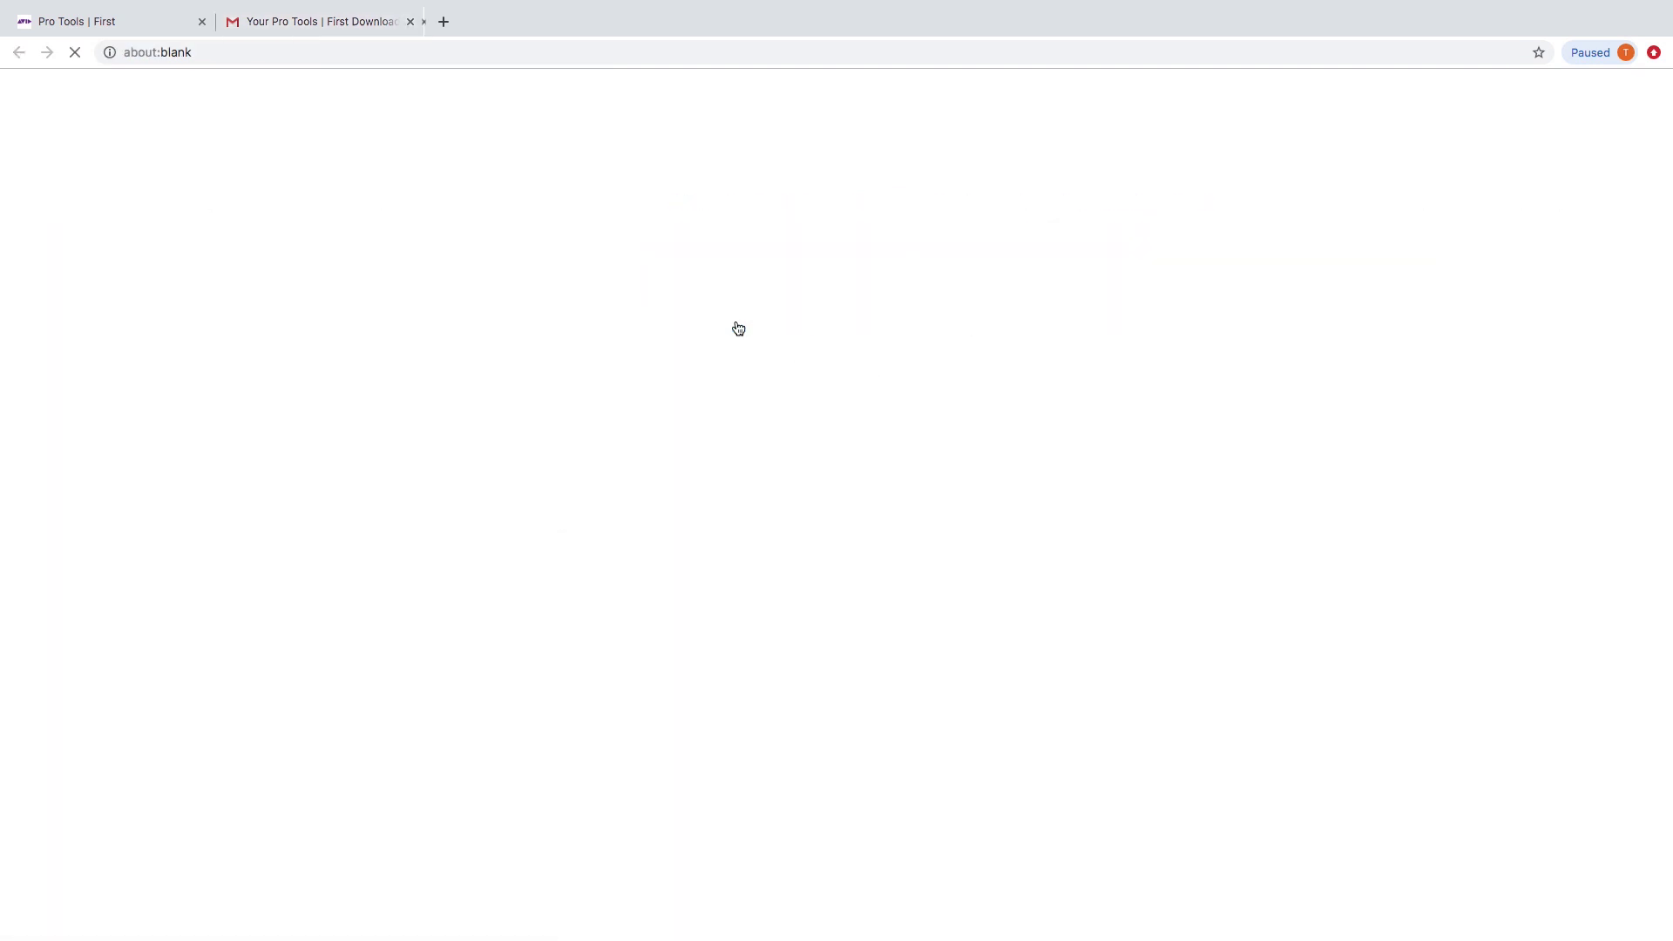
Start the Mac (2.33 GB) Pro Tools First download from the email and follow its Avid Master Account link.
click(738, 324)
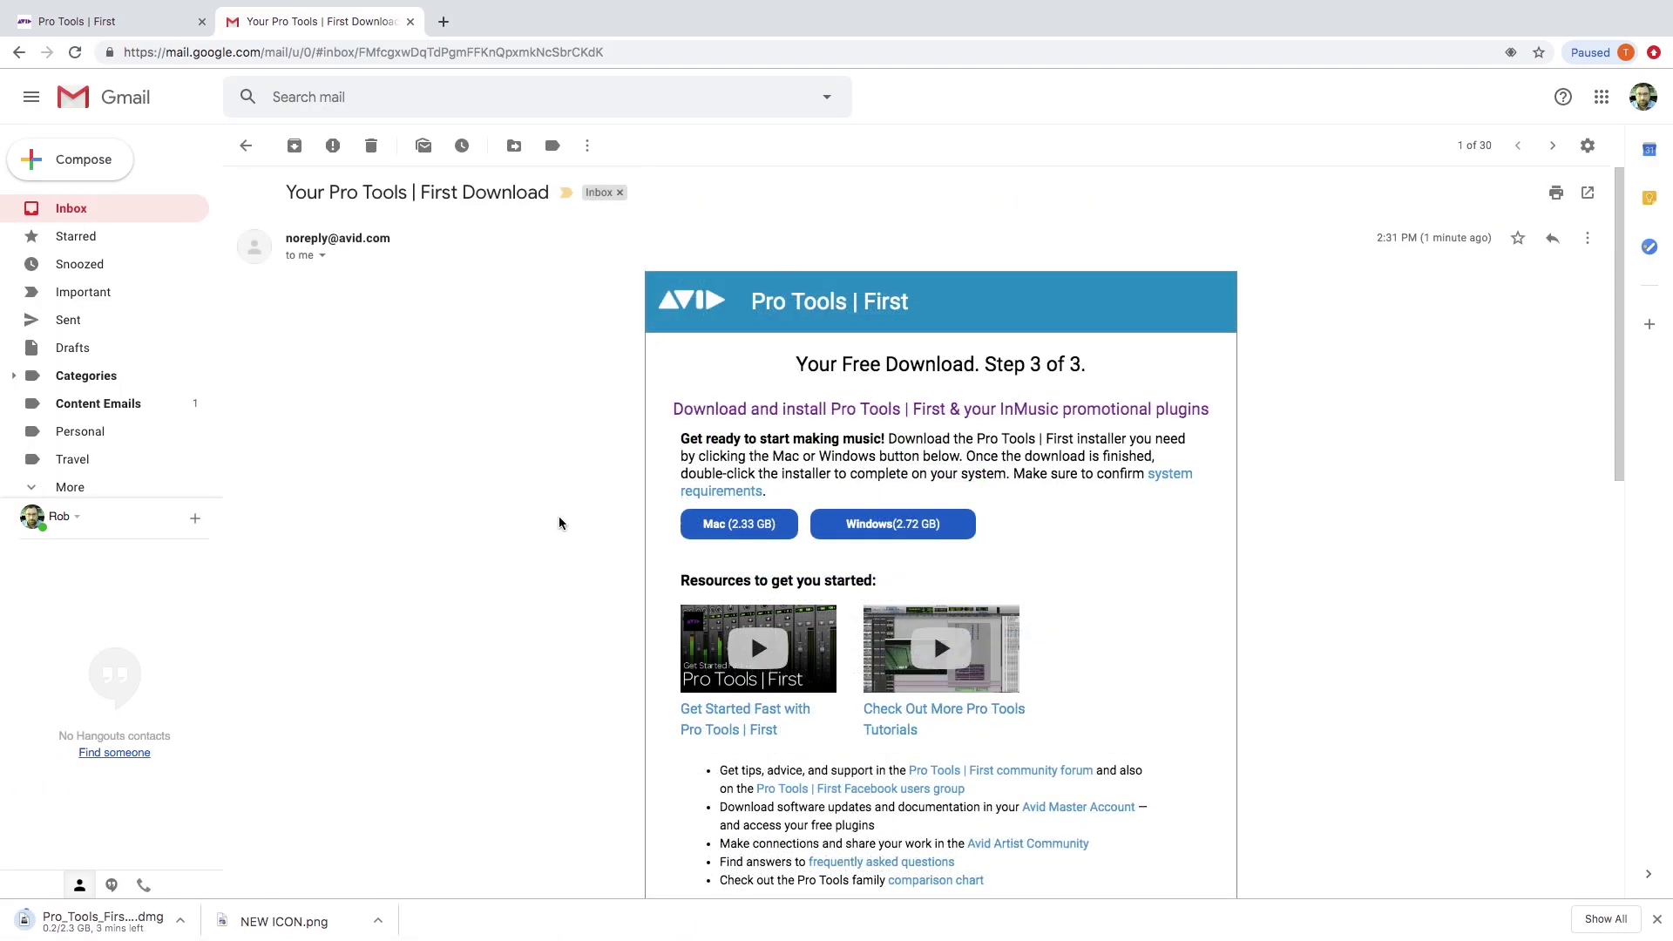
scroll(558, 516, down, 20)
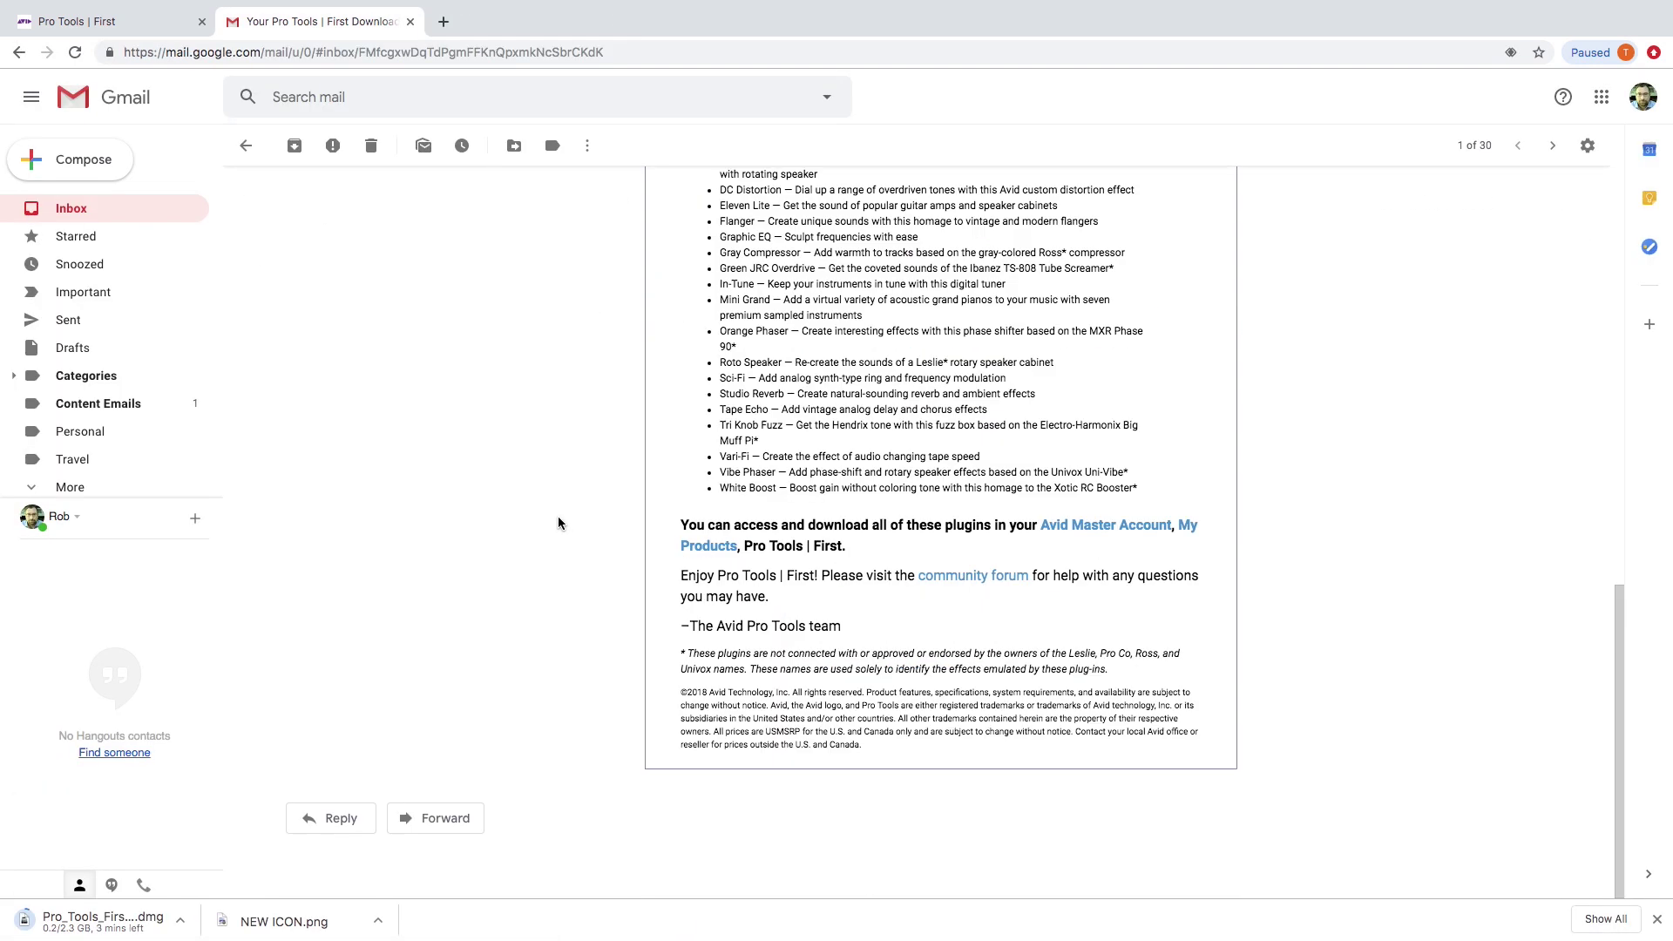
click(1089, 528)
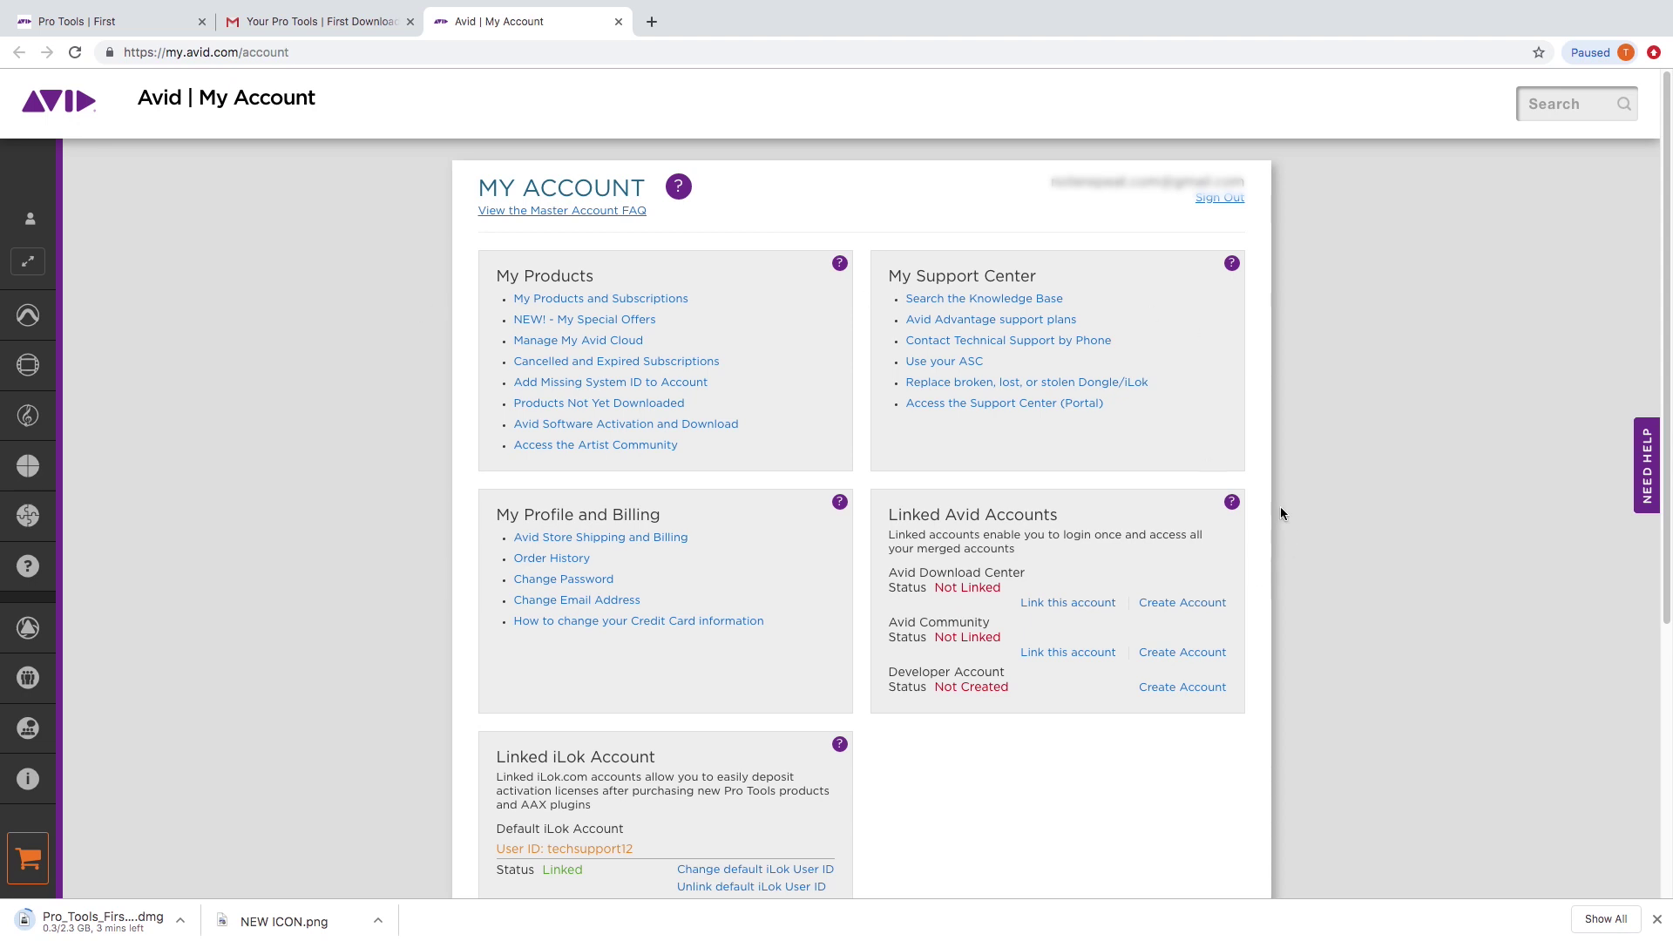
Download DB-33 2018.1.1 Mac (DMG) from the Pro Tools | First download links under My Products and Subscriptions.
click(601, 299)
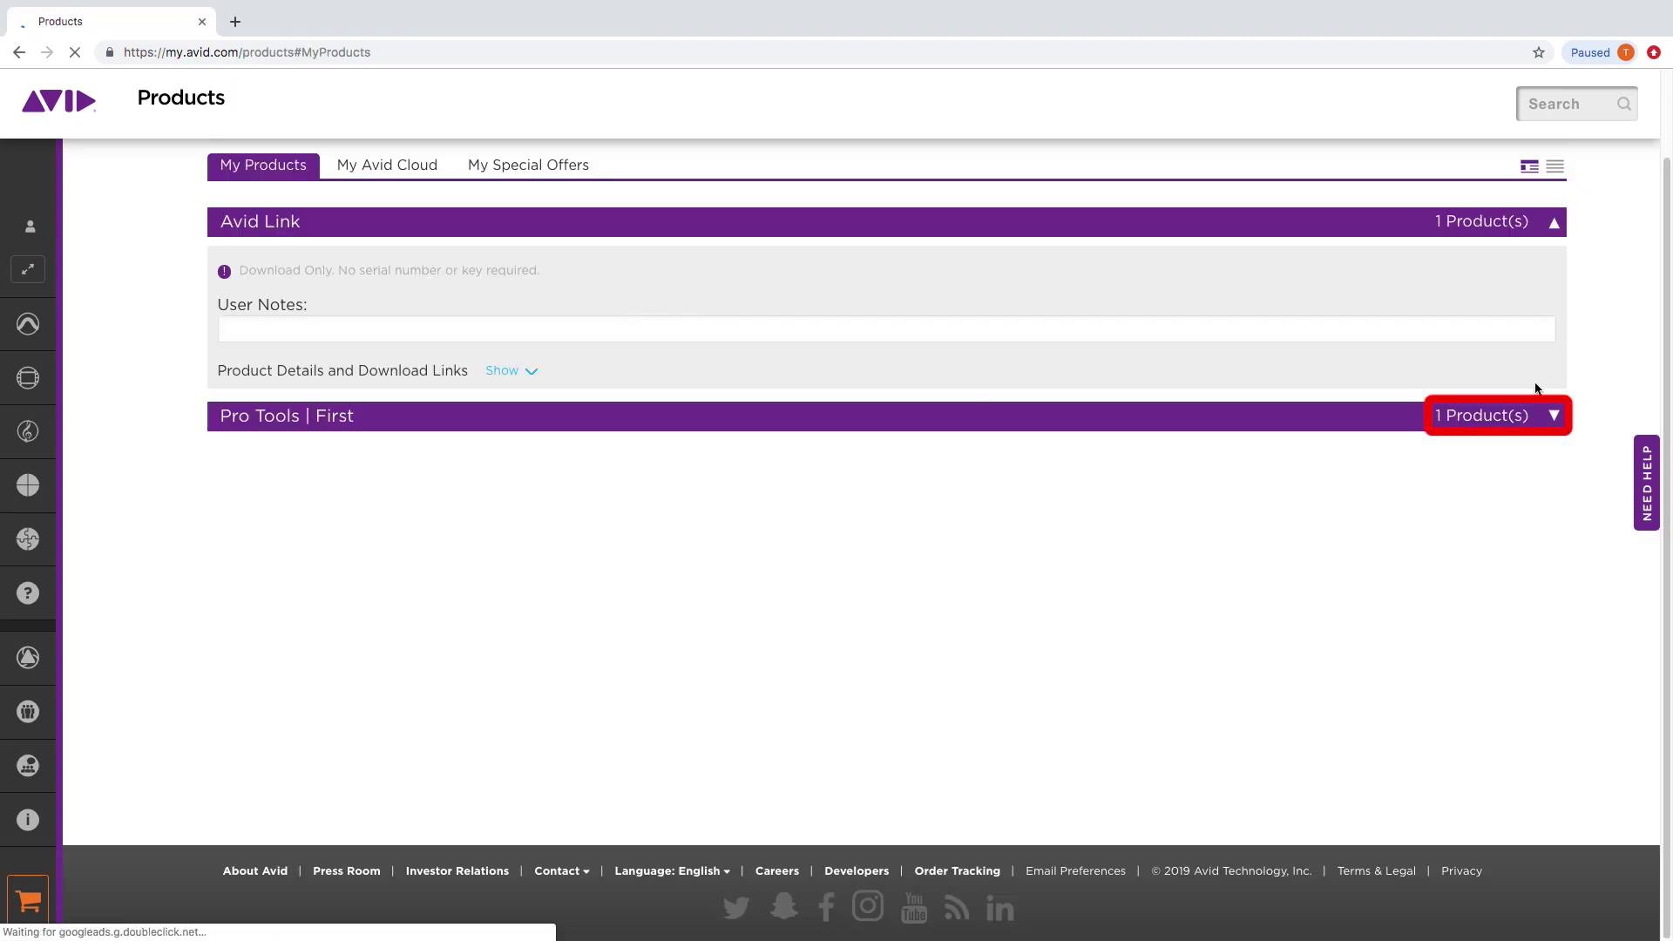
click(1554, 415)
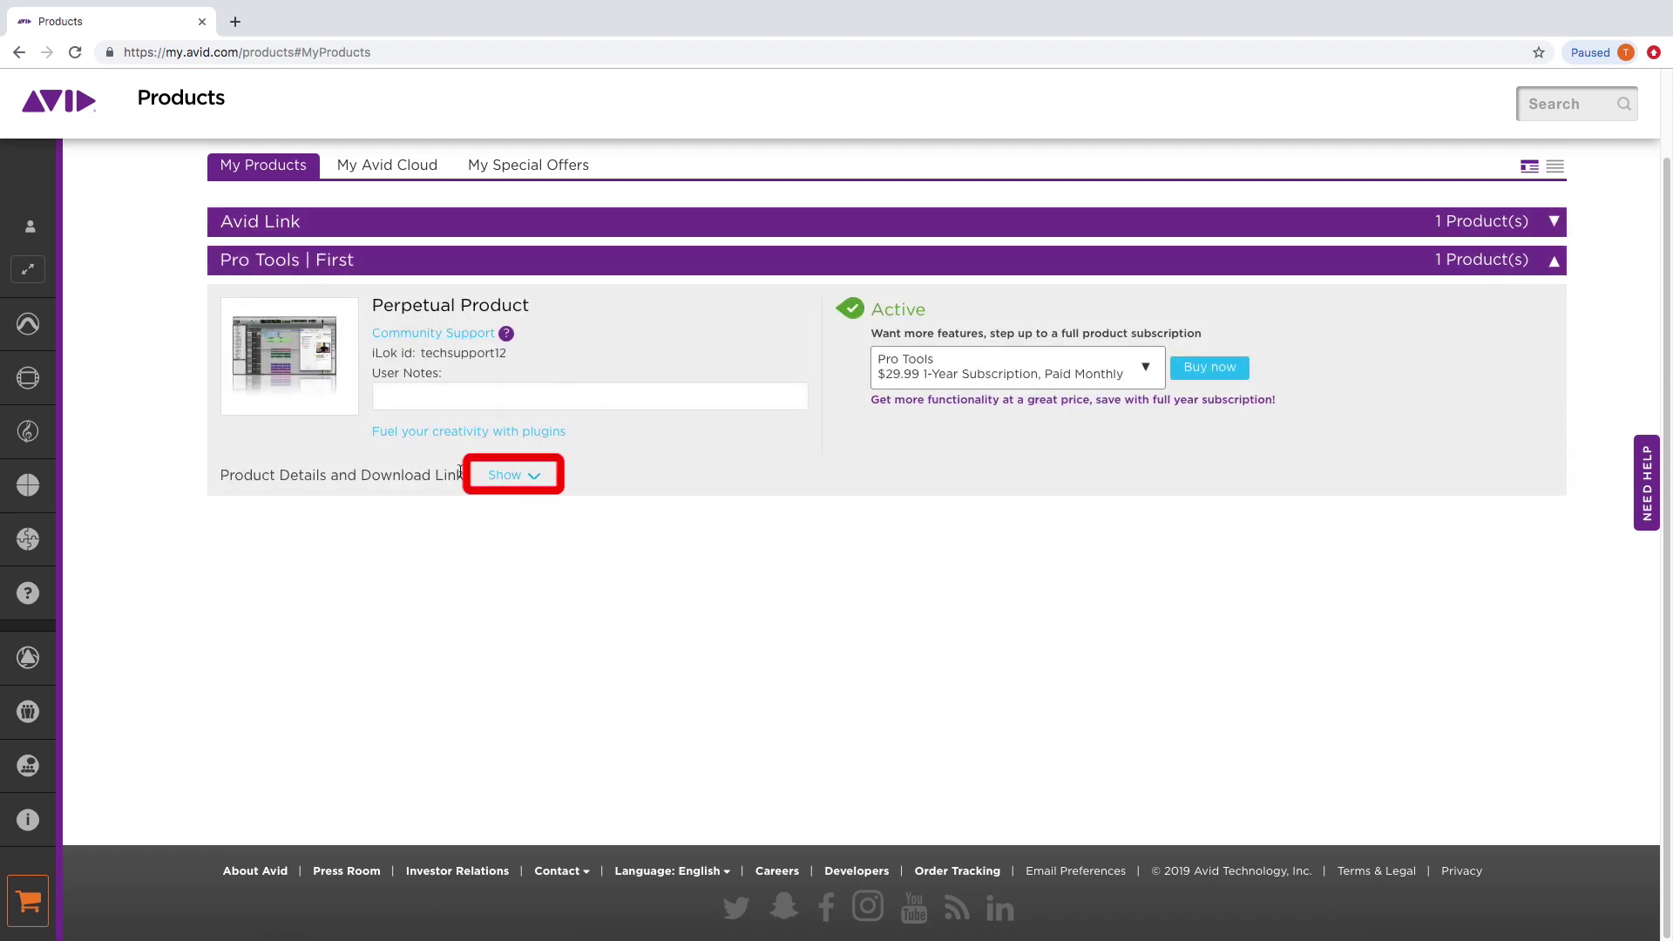
click(509, 481)
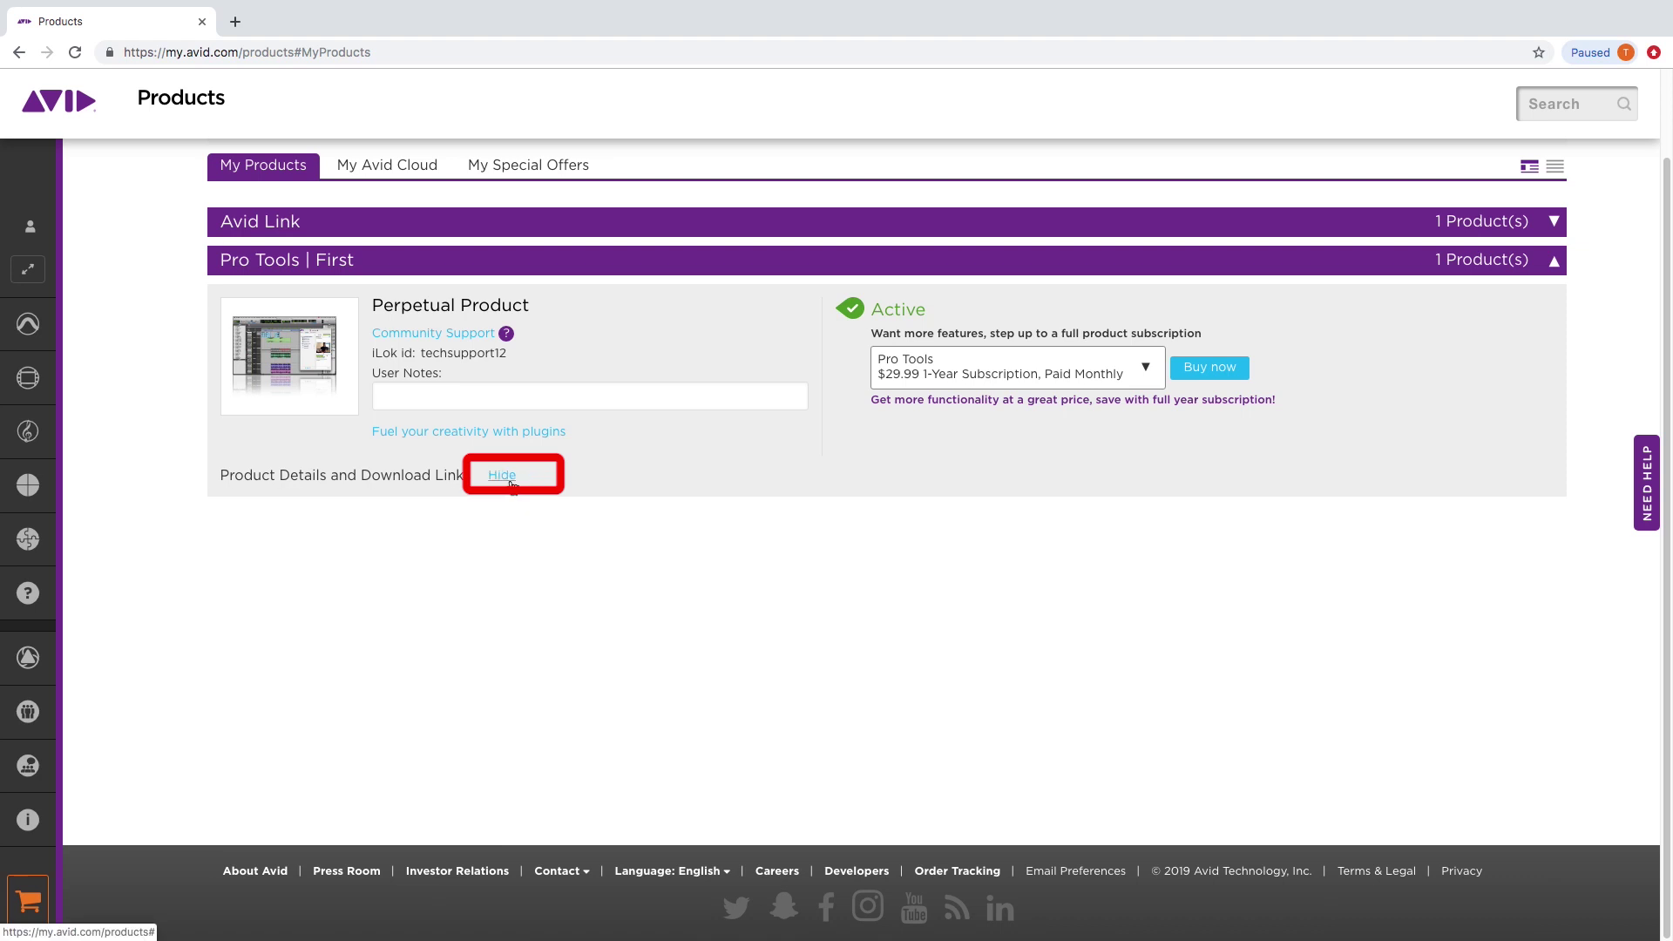
scroll(314, 570, down, 20)
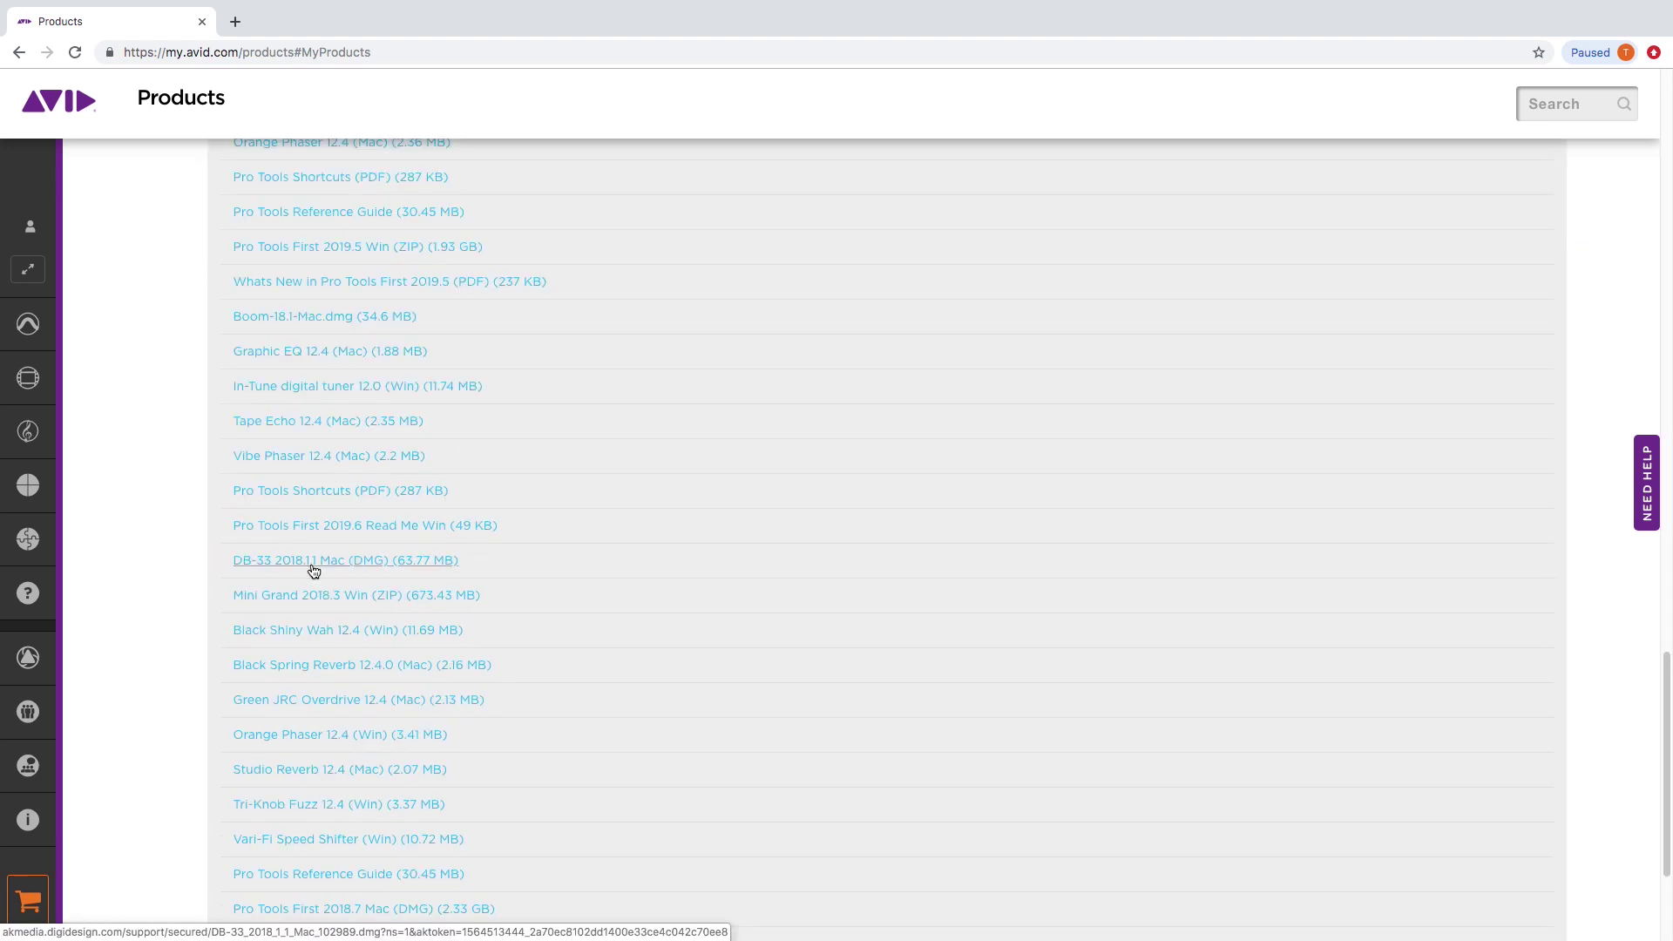
click(313, 562)
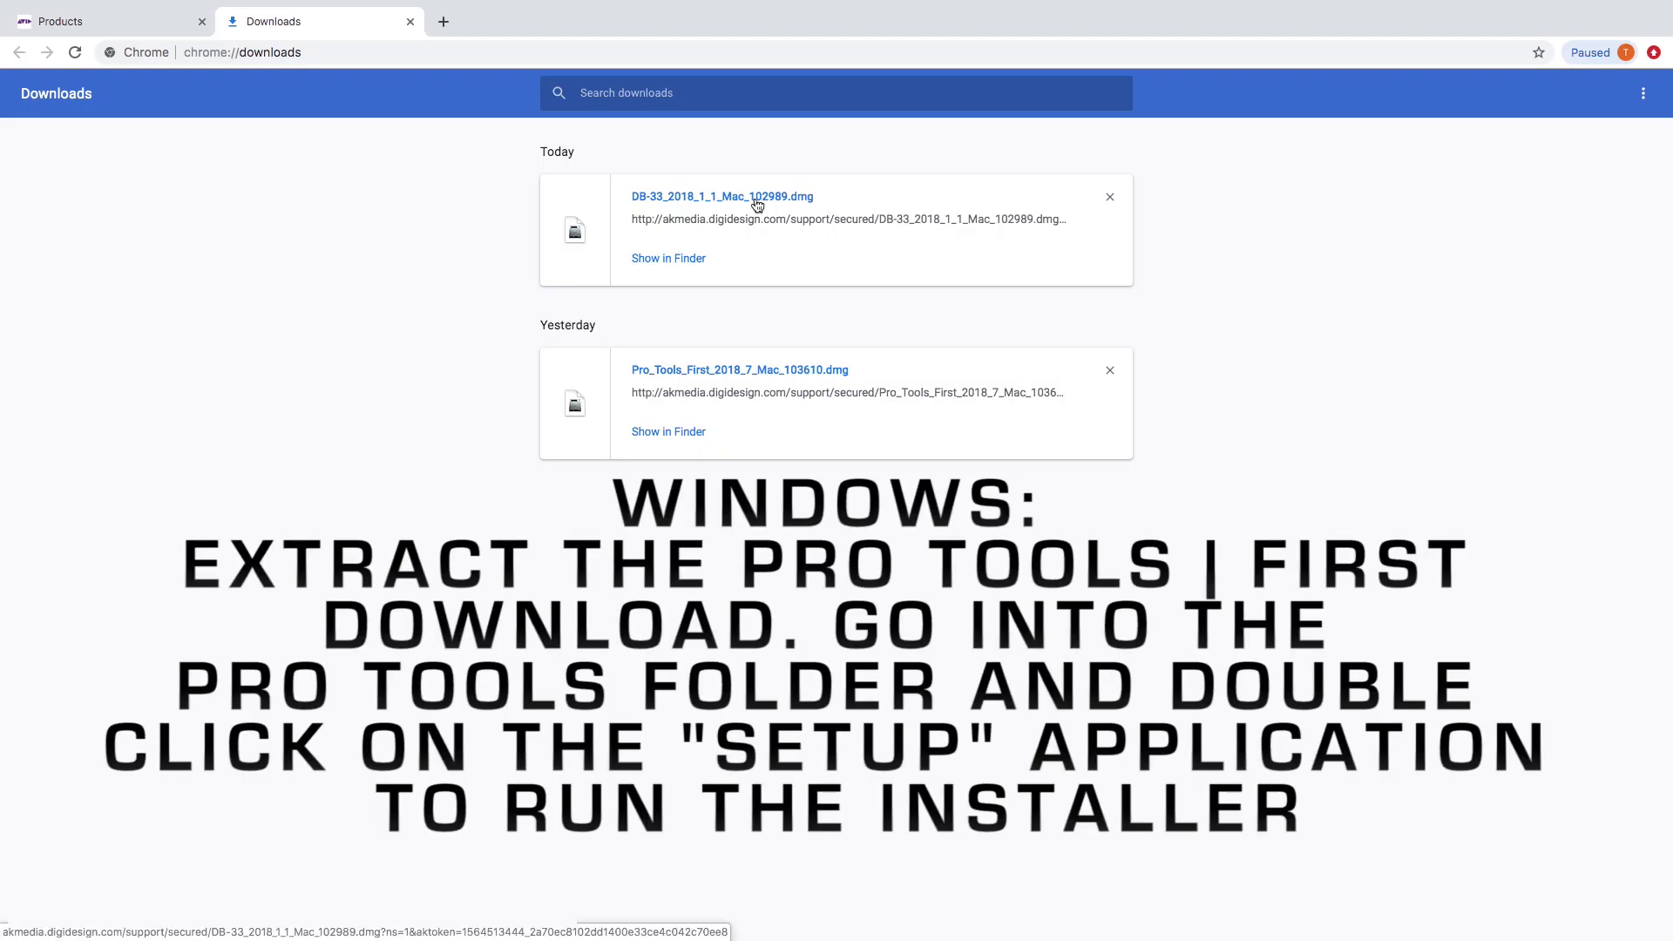
Run the Pro Tools First installer from its disk image, agreeing to the license and authorizing with the admin password.
click(758, 196)
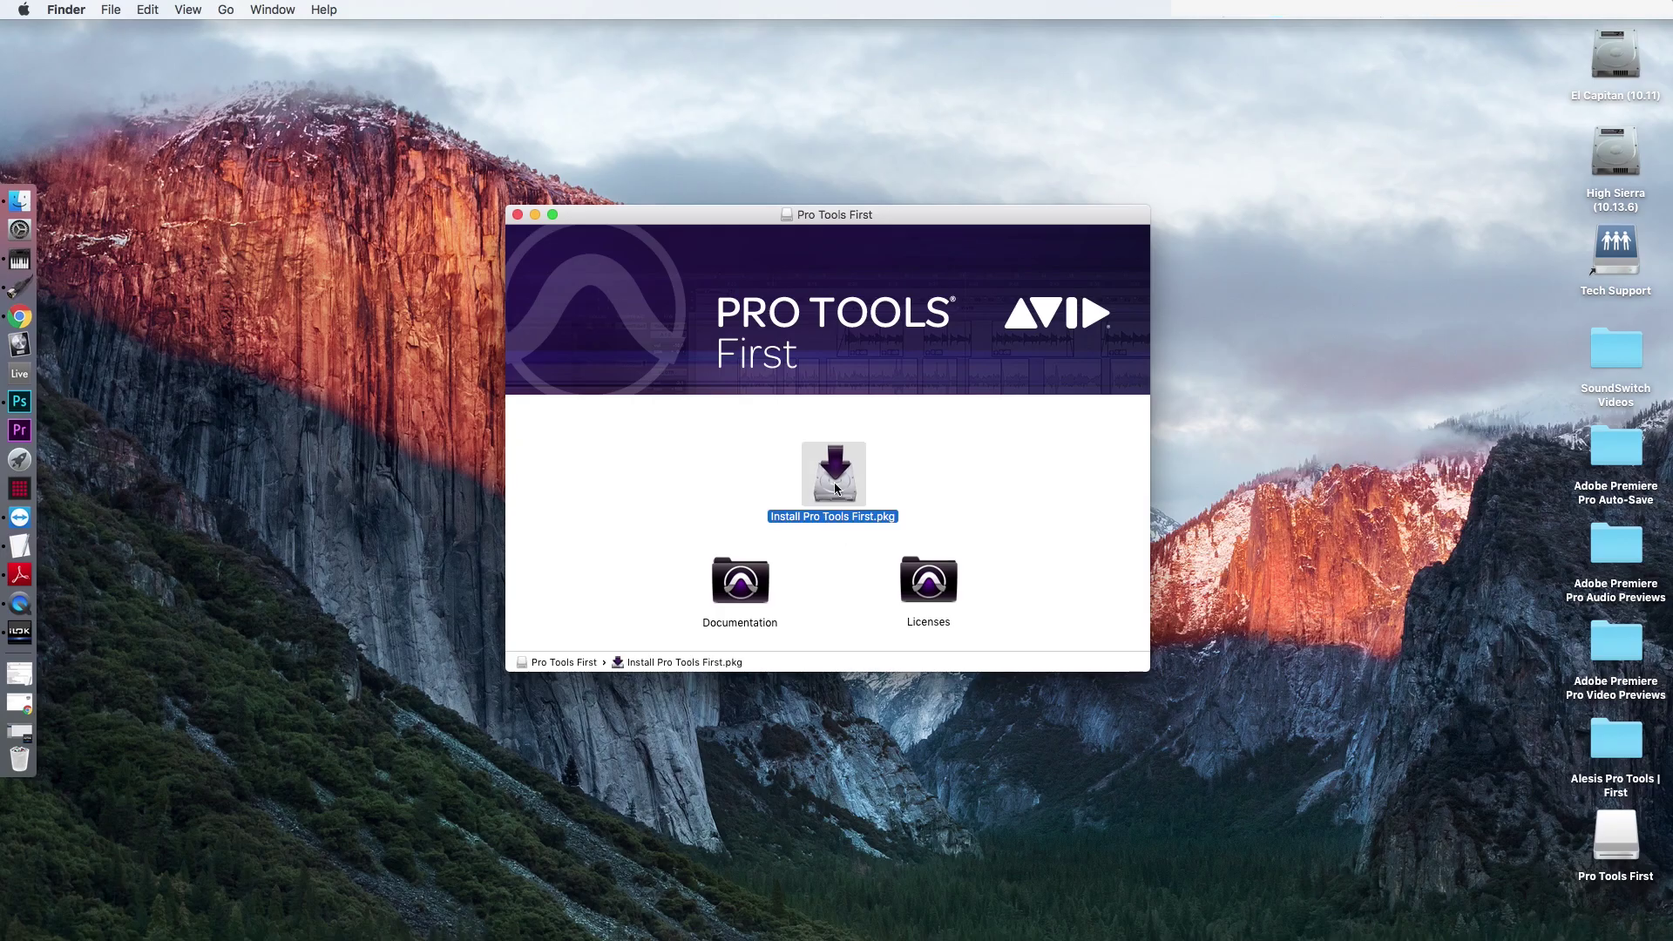
double_click(834, 483)
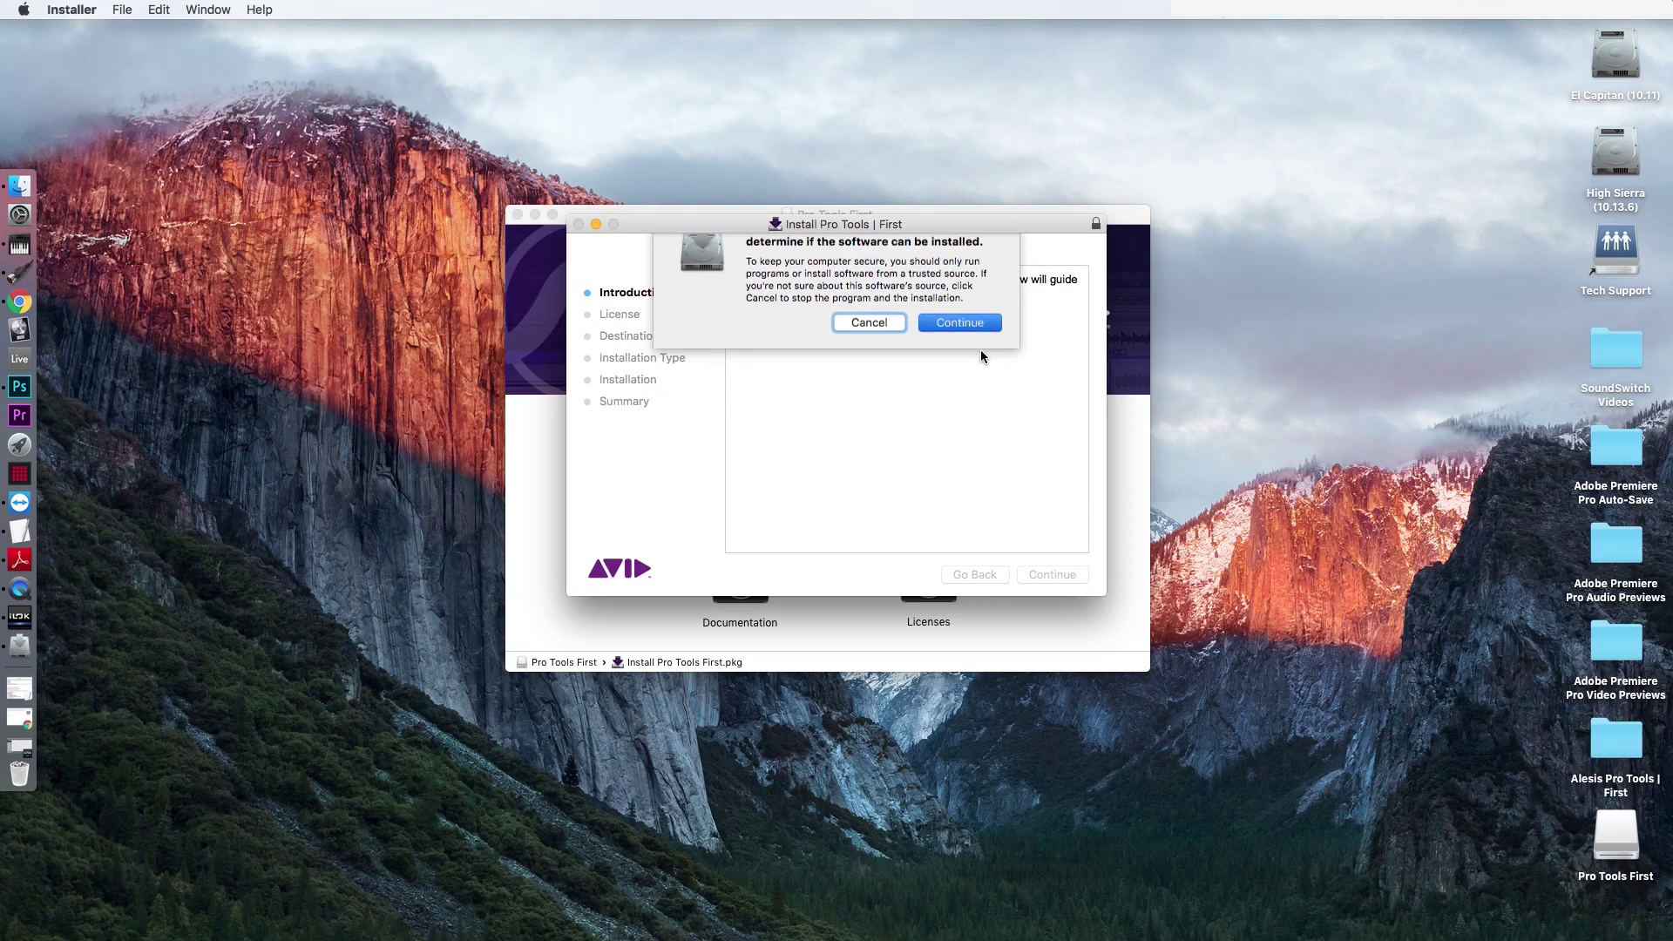
click(966, 352)
click(1052, 574)
click(1052, 575)
click(1012, 375)
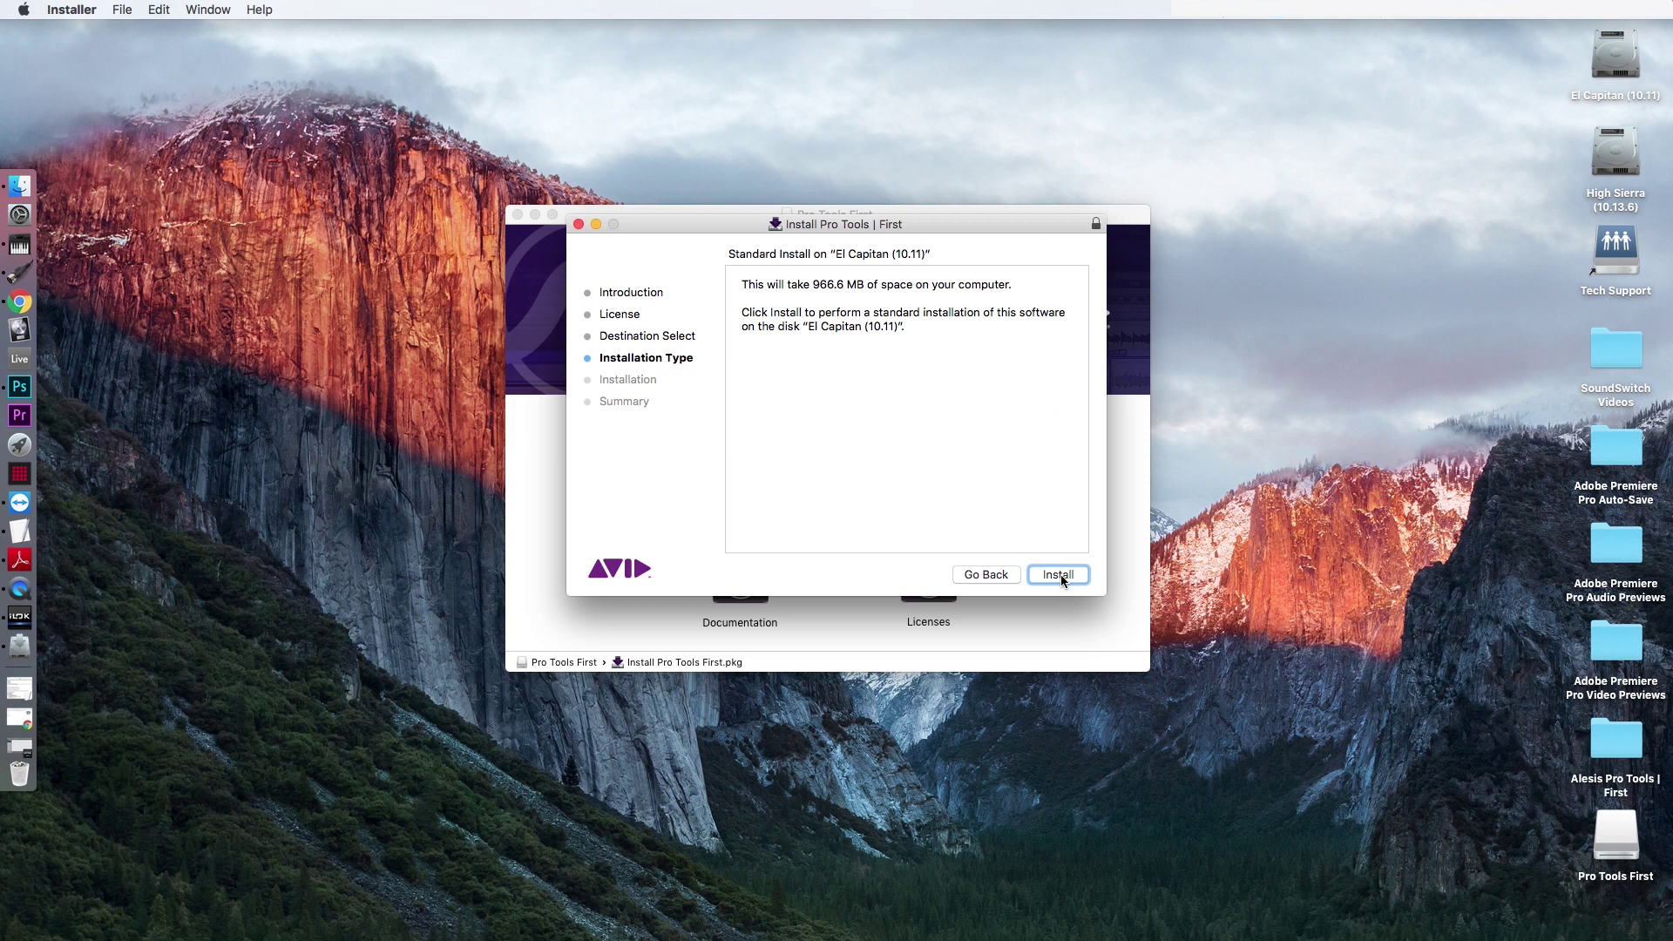
click(1059, 575)
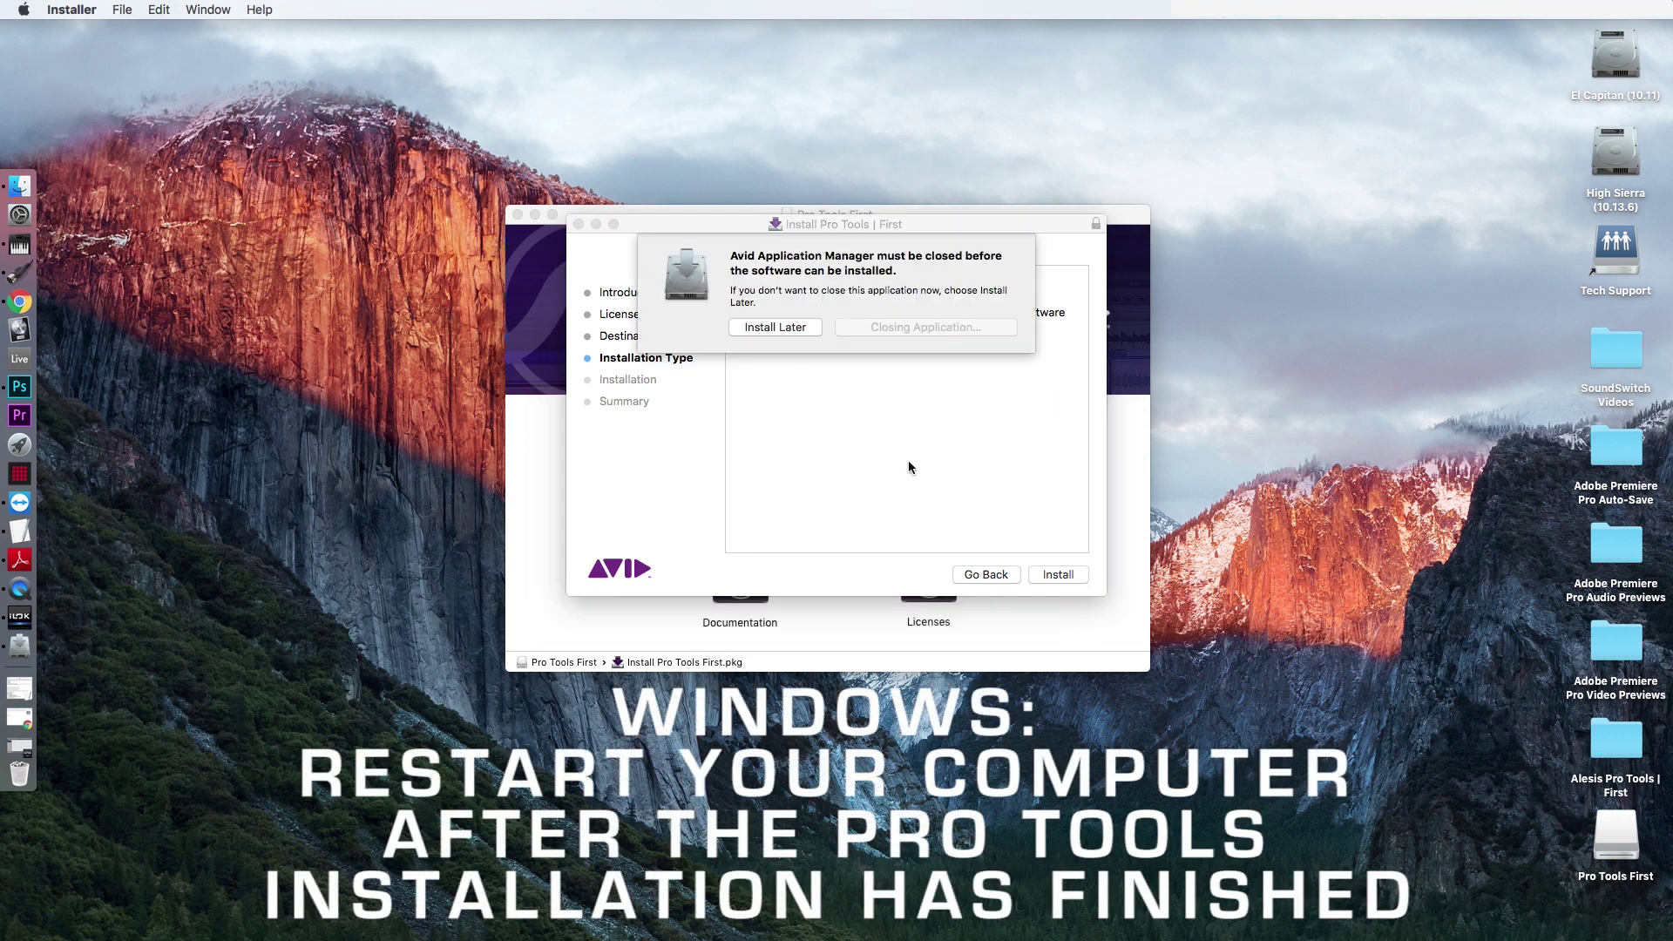
key(Return)
text(••••••)
key(Return)
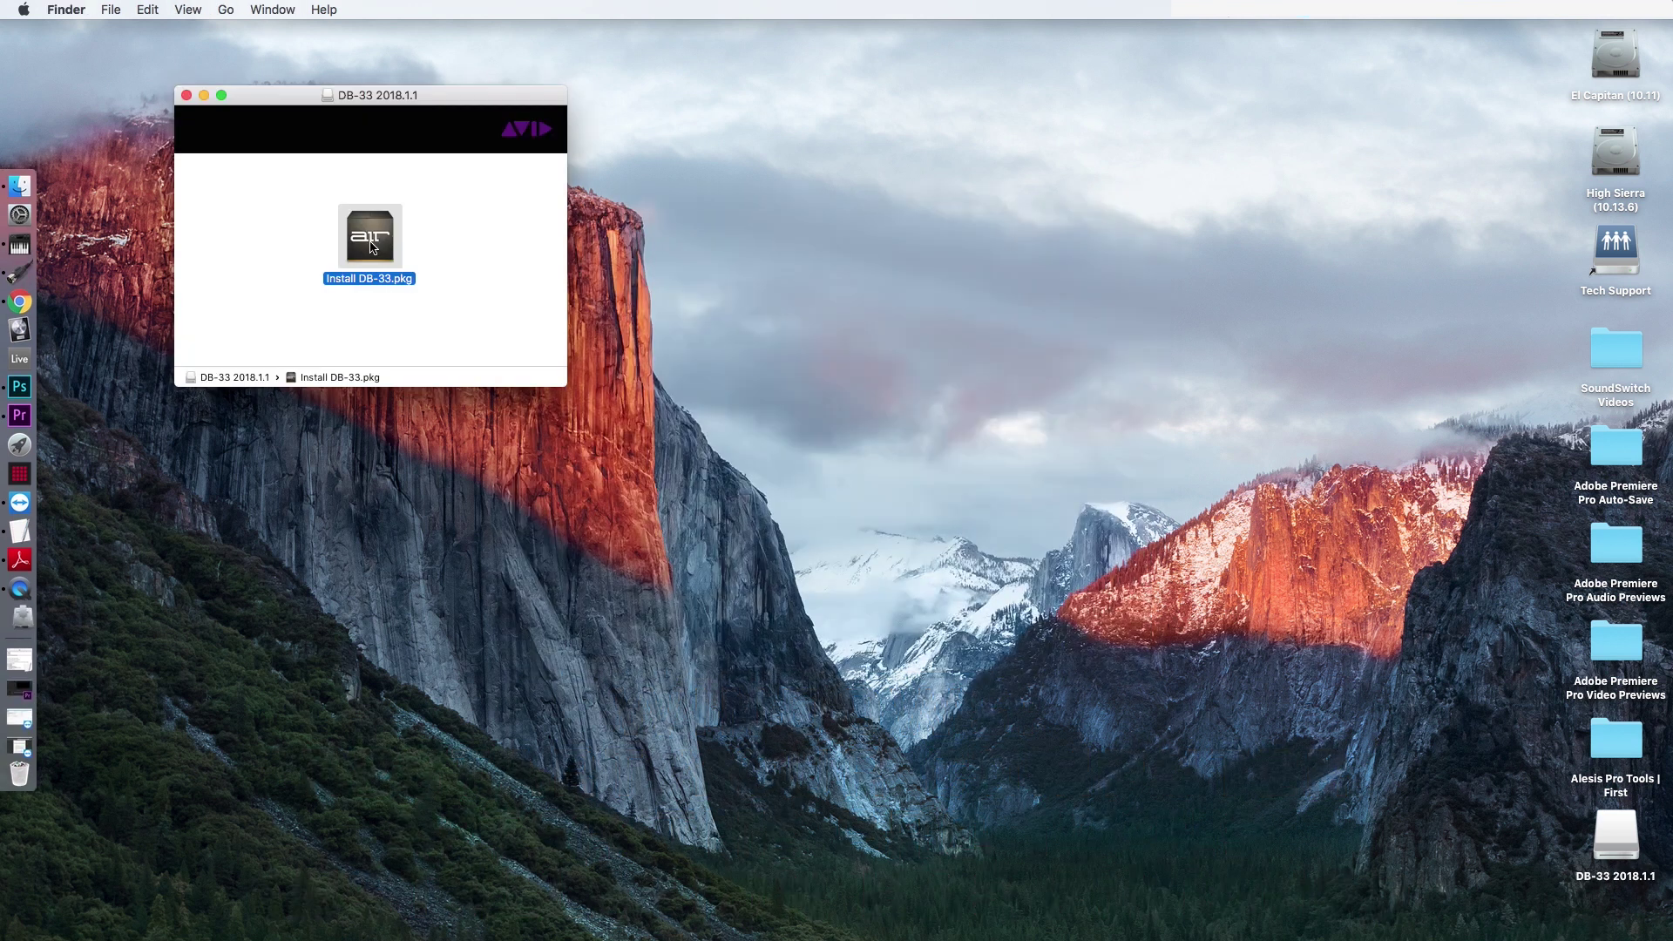
Run Install DB-33.pkg, agree to the license, and authorize the installation with the admin password.
double_click(371, 248)
click(1065, 578)
click(1065, 579)
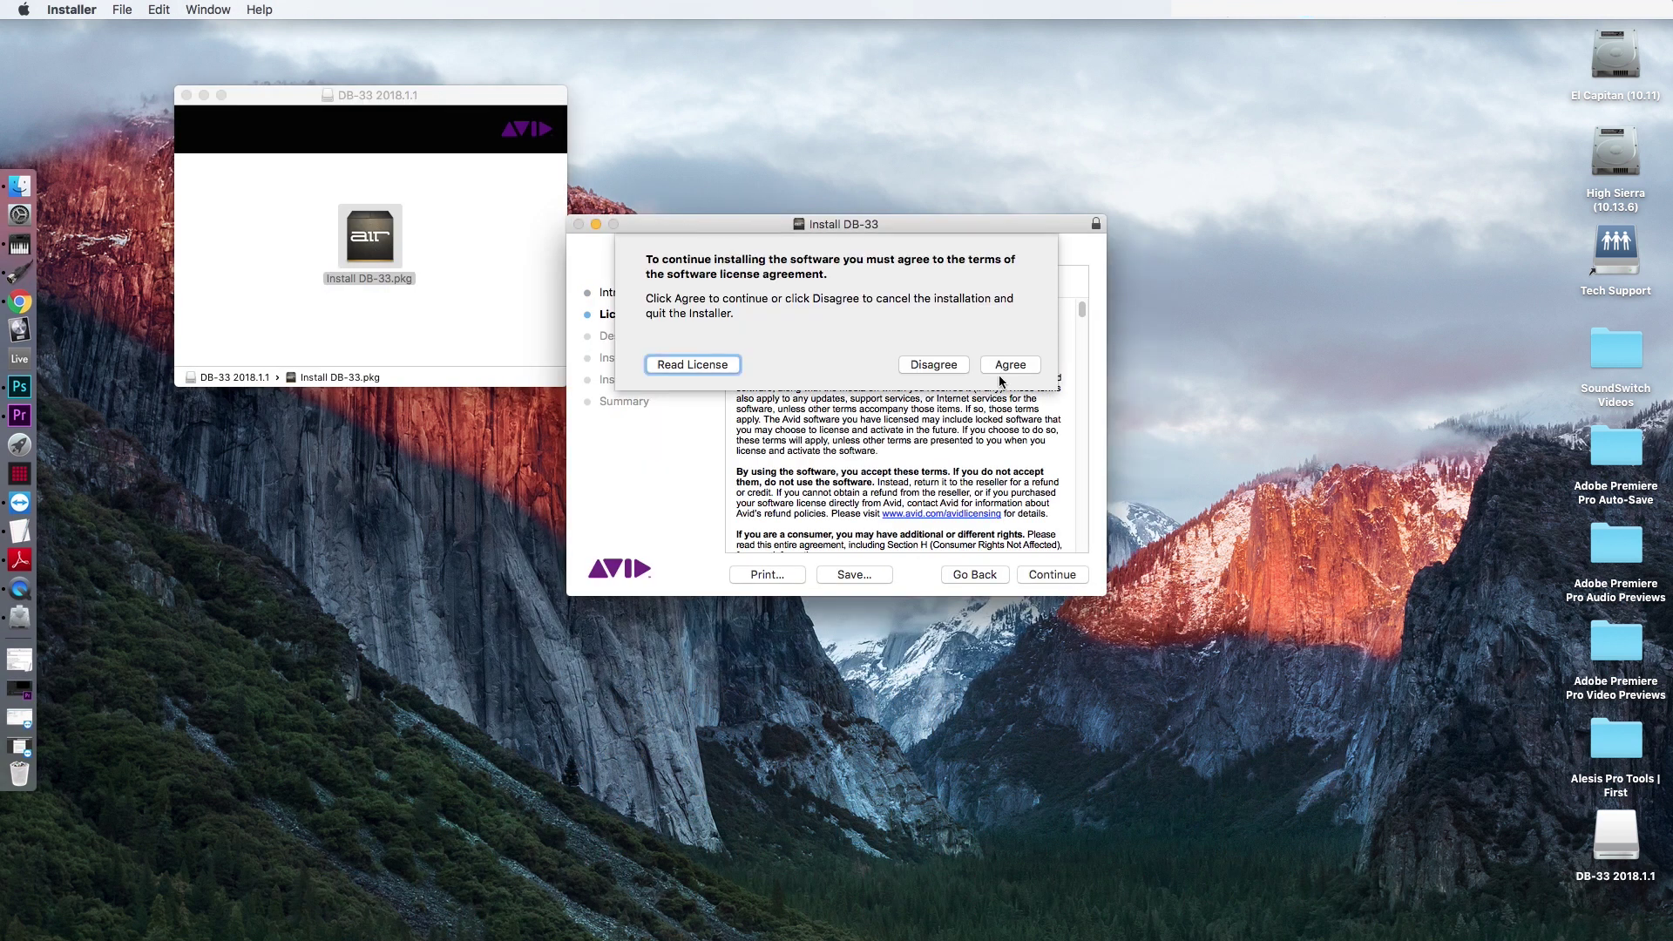
click(999, 374)
click(1059, 573)
text(********)
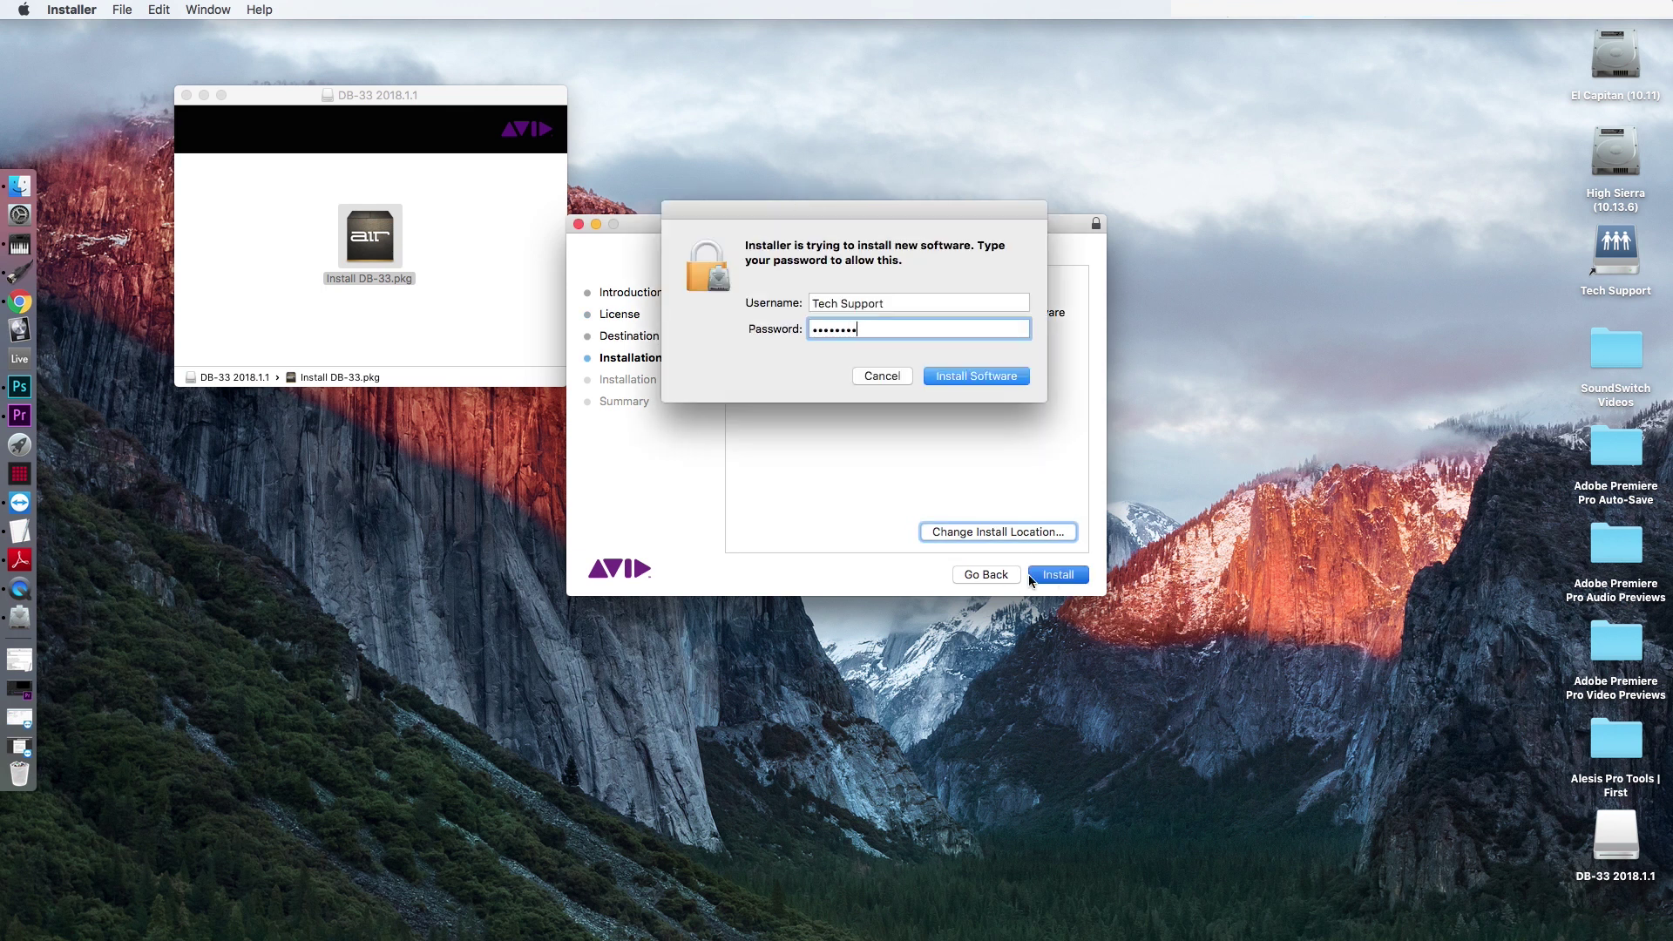
key(Return)
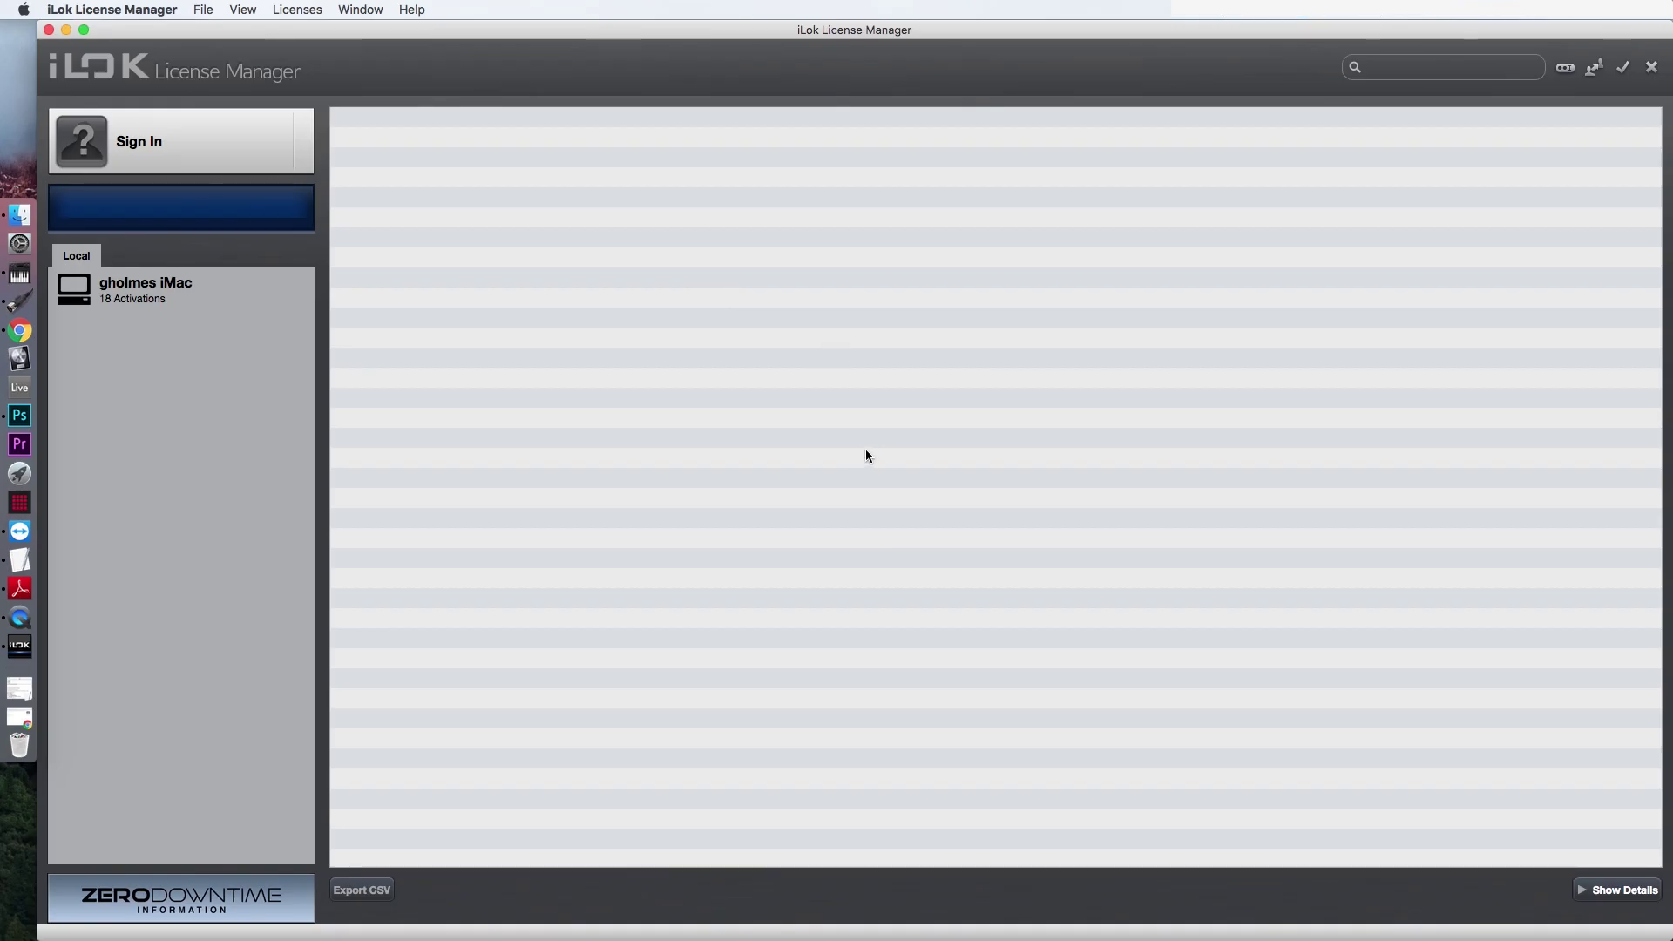
Sign in to the iLok account in iLok License Manager.
click(163, 156)
click(808, 226)
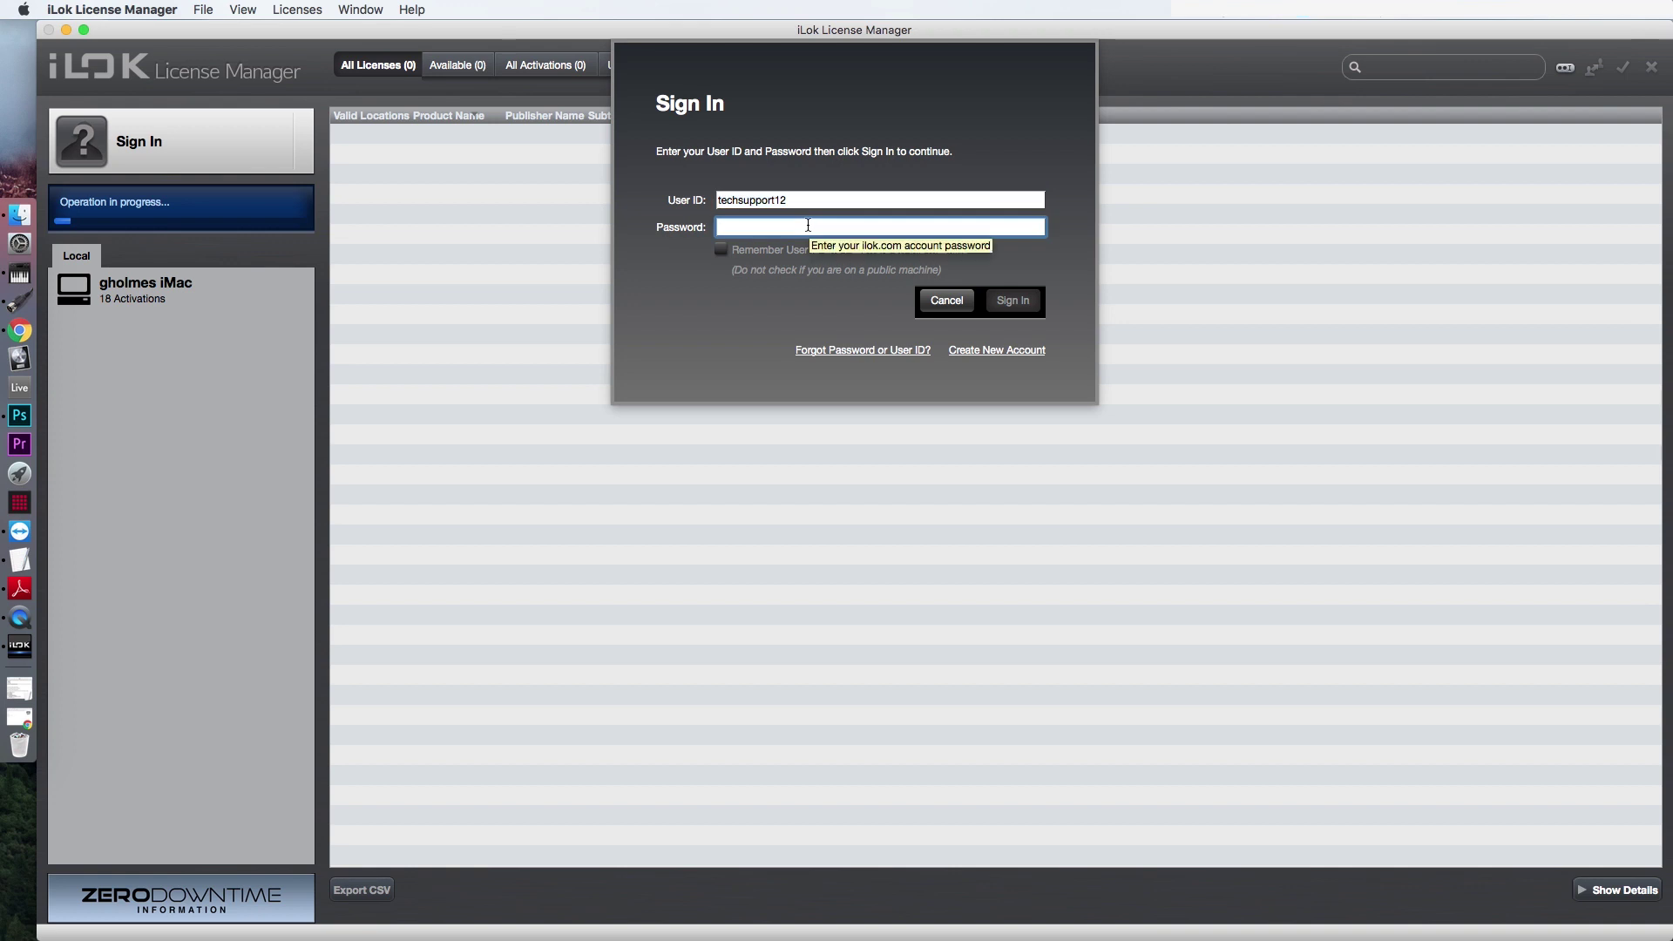
text(••)
key(Return)
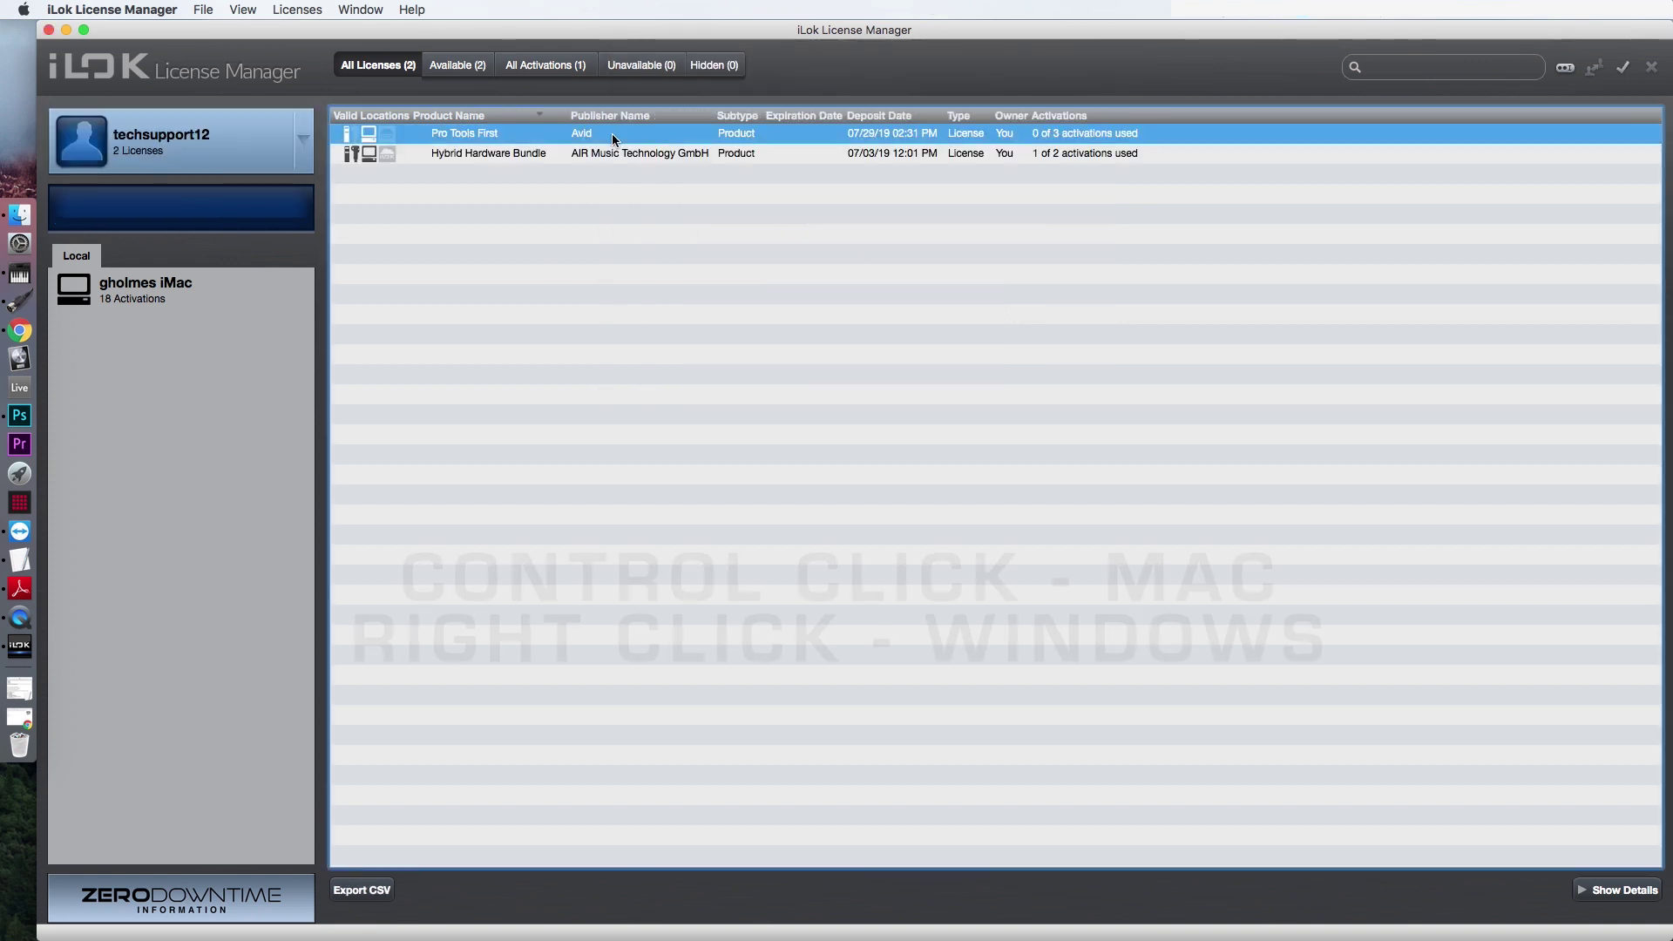
Activate the Pro Tools First license with this iMac as the location.
right_click(613, 136)
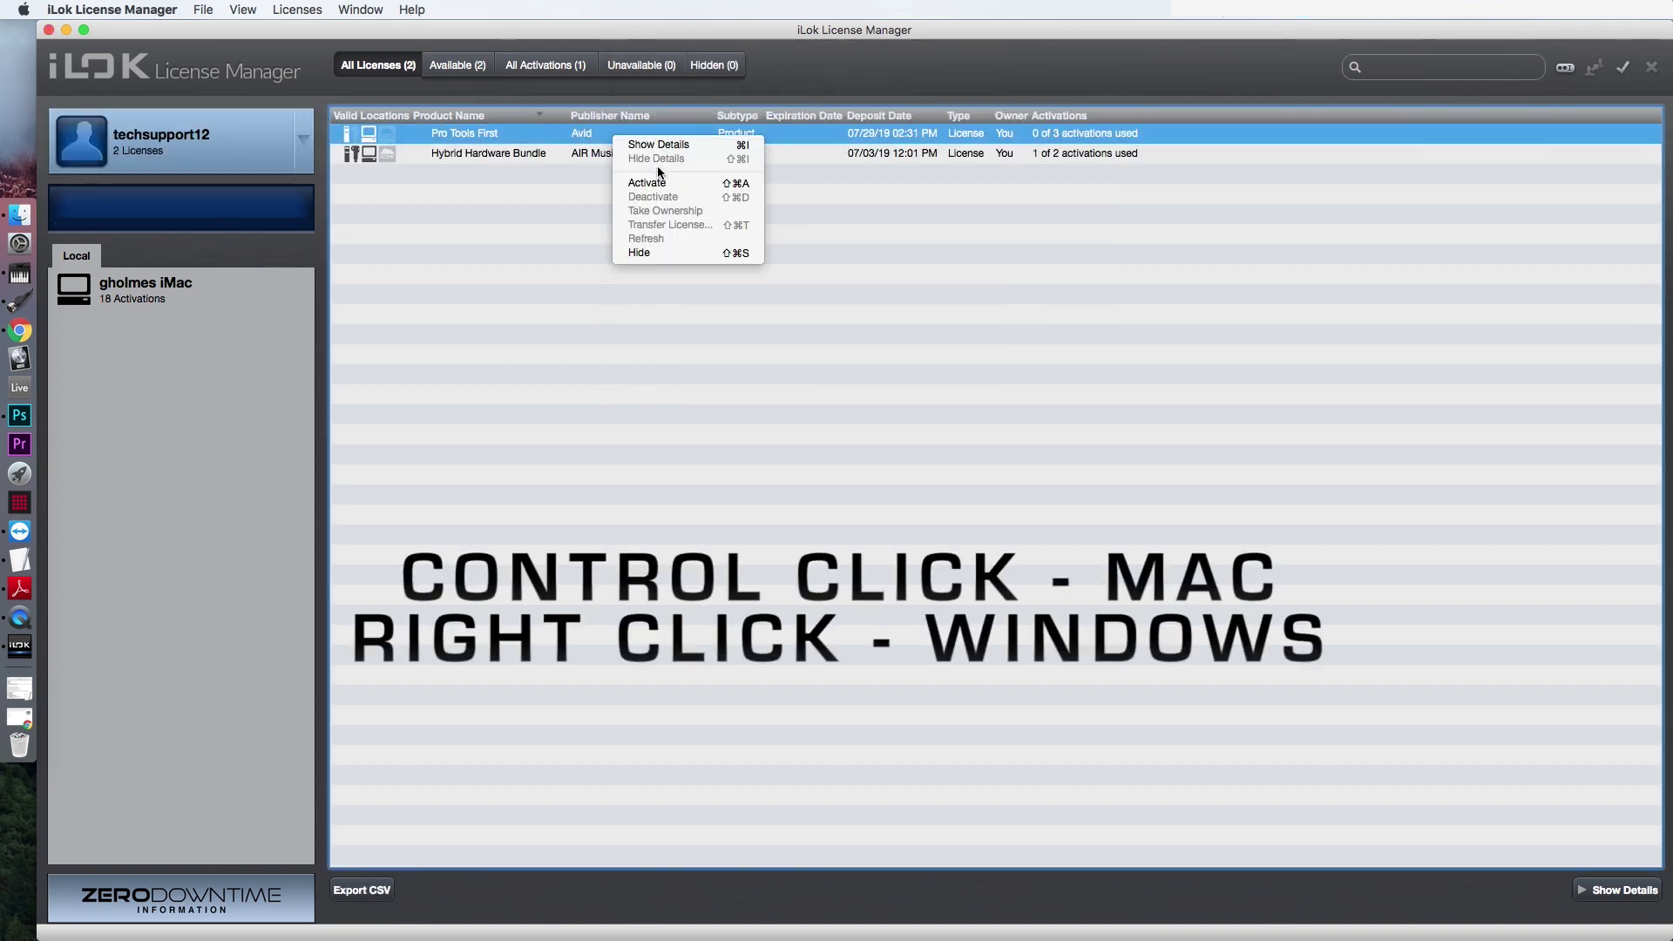
click(700, 192)
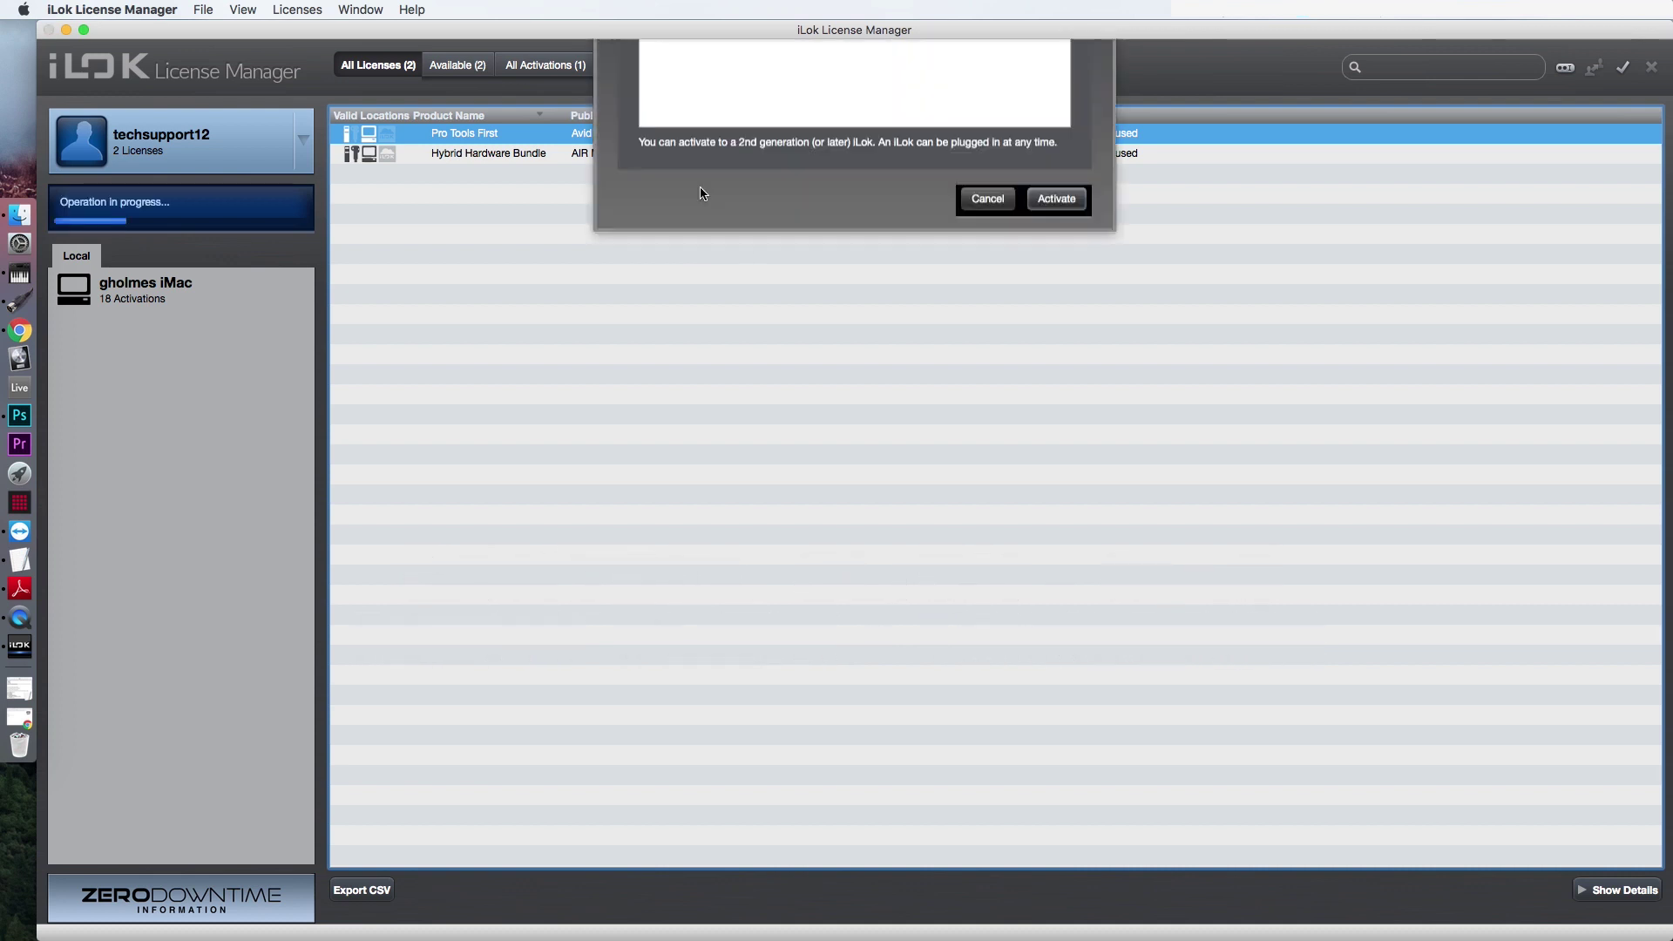
click(732, 310)
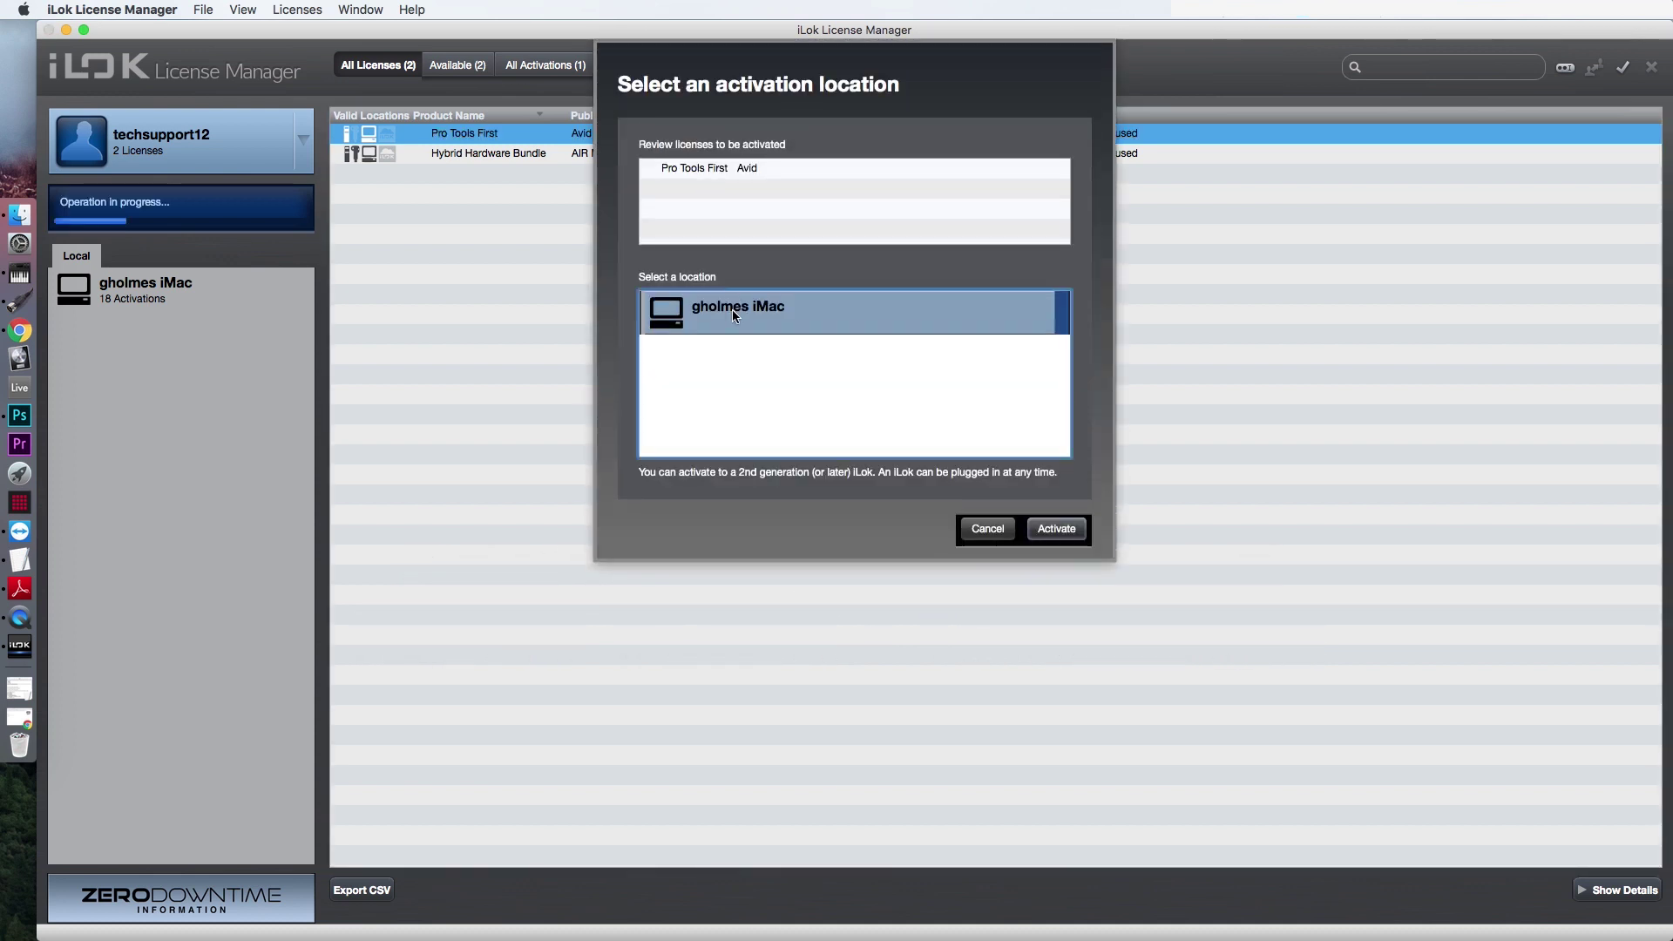
click(1059, 530)
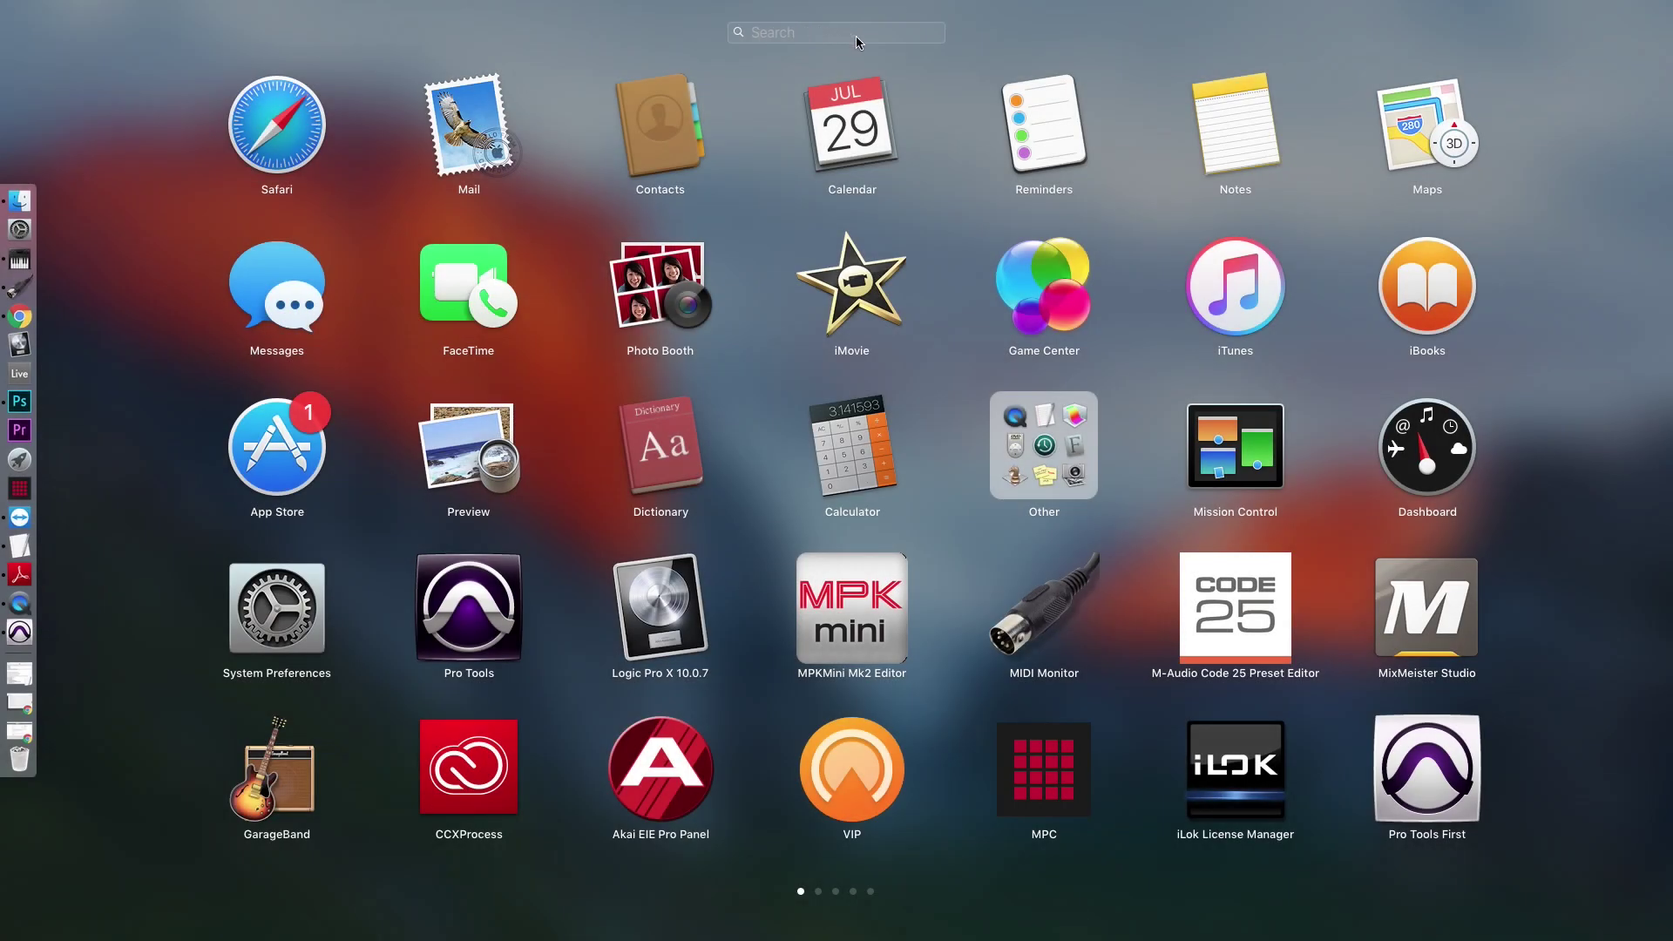
Launch Pro Tools First and sign in with the Avid account e-mail and password.
text(pro tools)
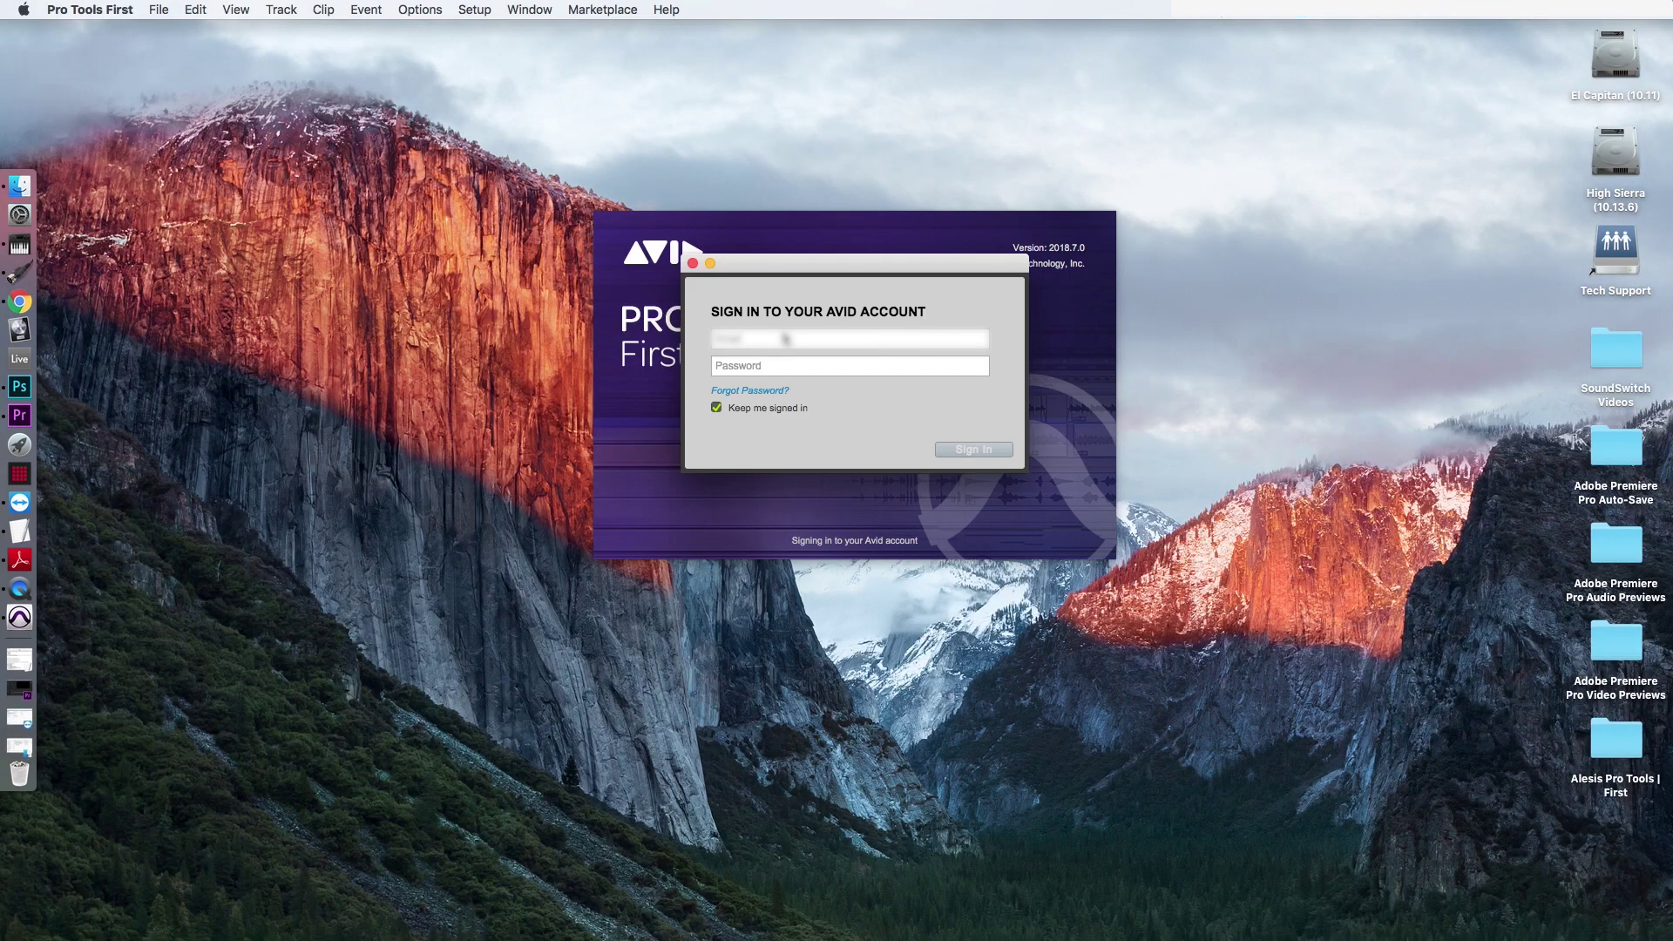
text(username@gmail.com)
key(Tab)
text(ab)
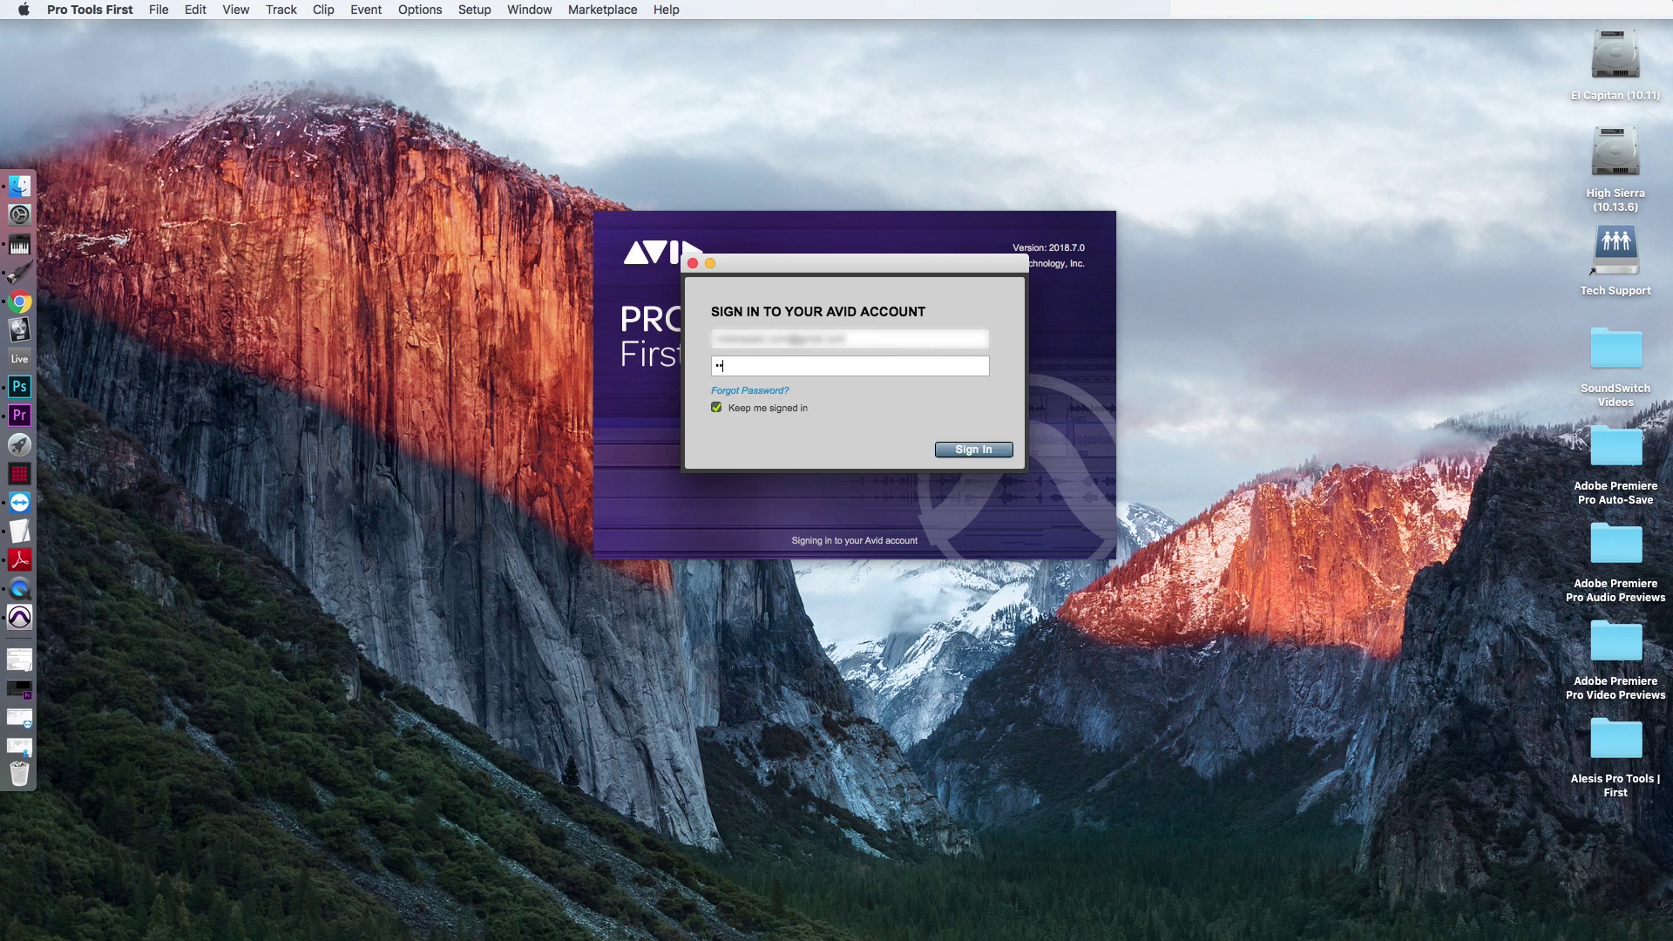
text(•••••••)
click(972, 450)
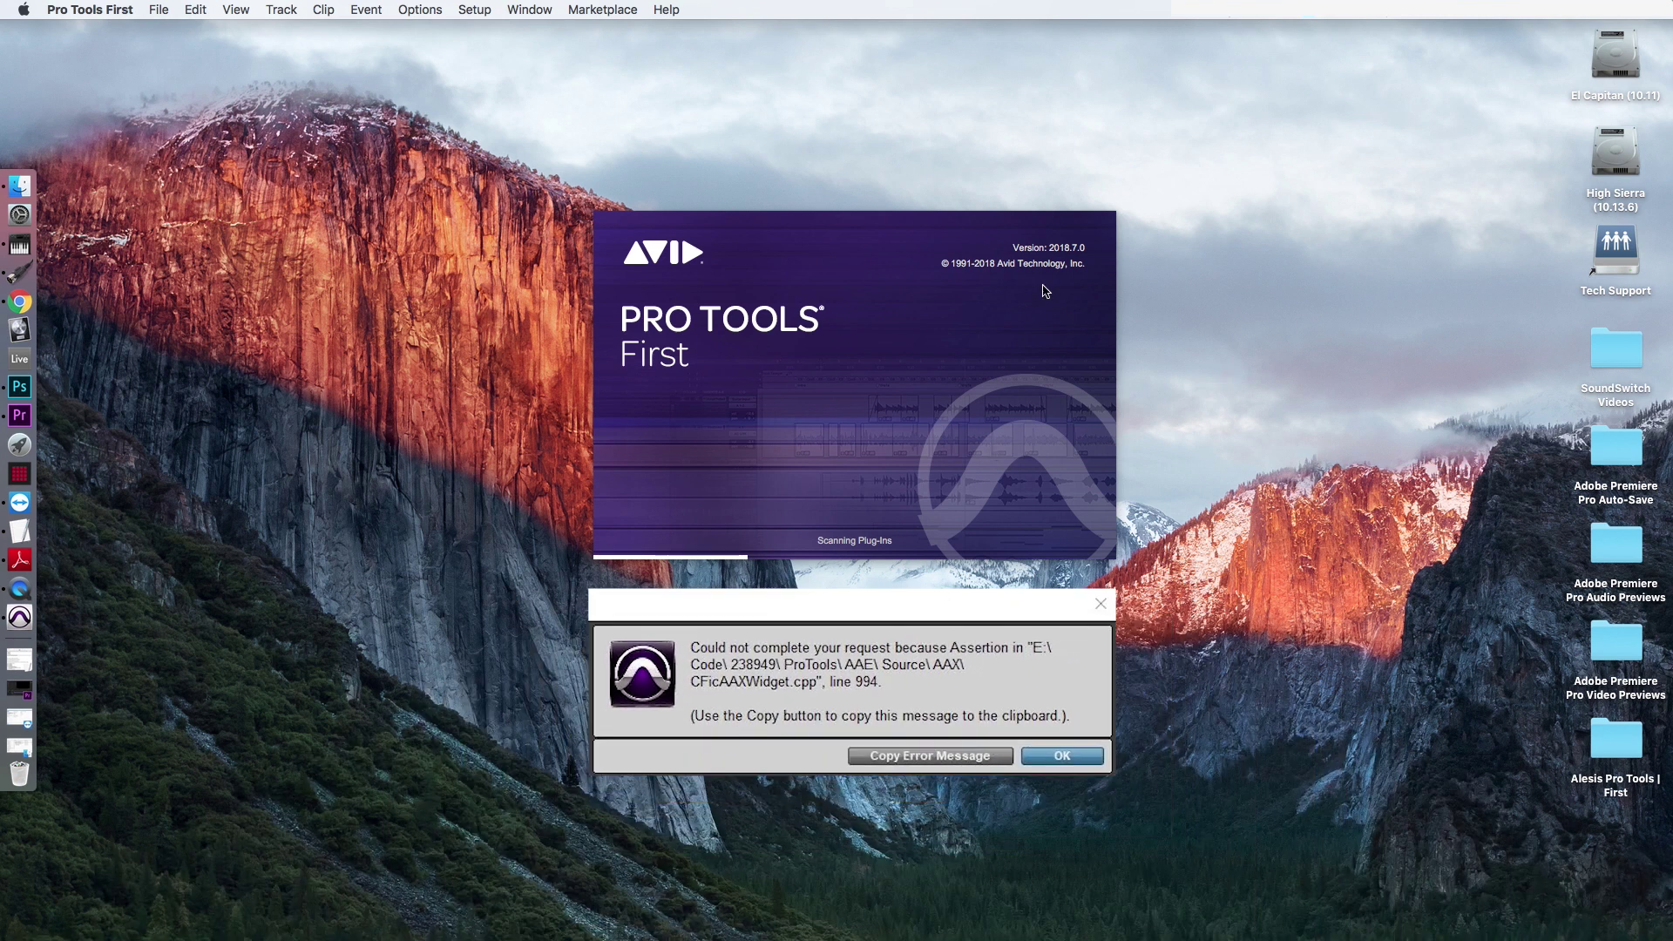
Dismiss the error and create a new empty session named 'TEST 1' from the Dashboard.
click(102, 11)
click(103, 11)
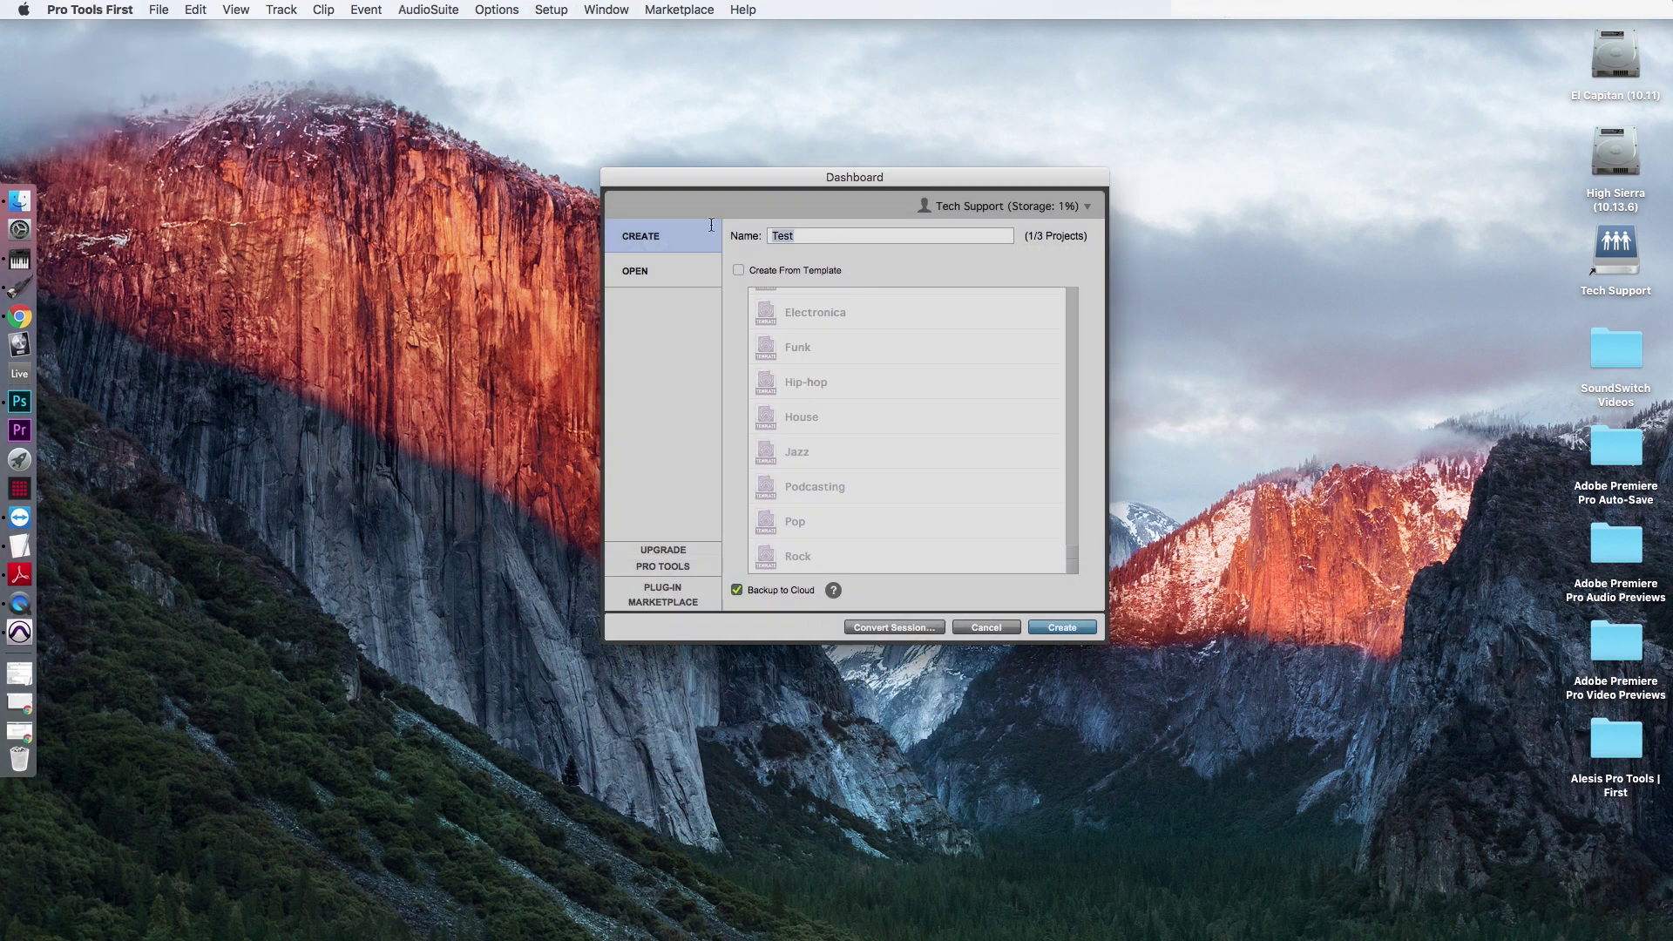
text(TEST 1)
click(1061, 627)
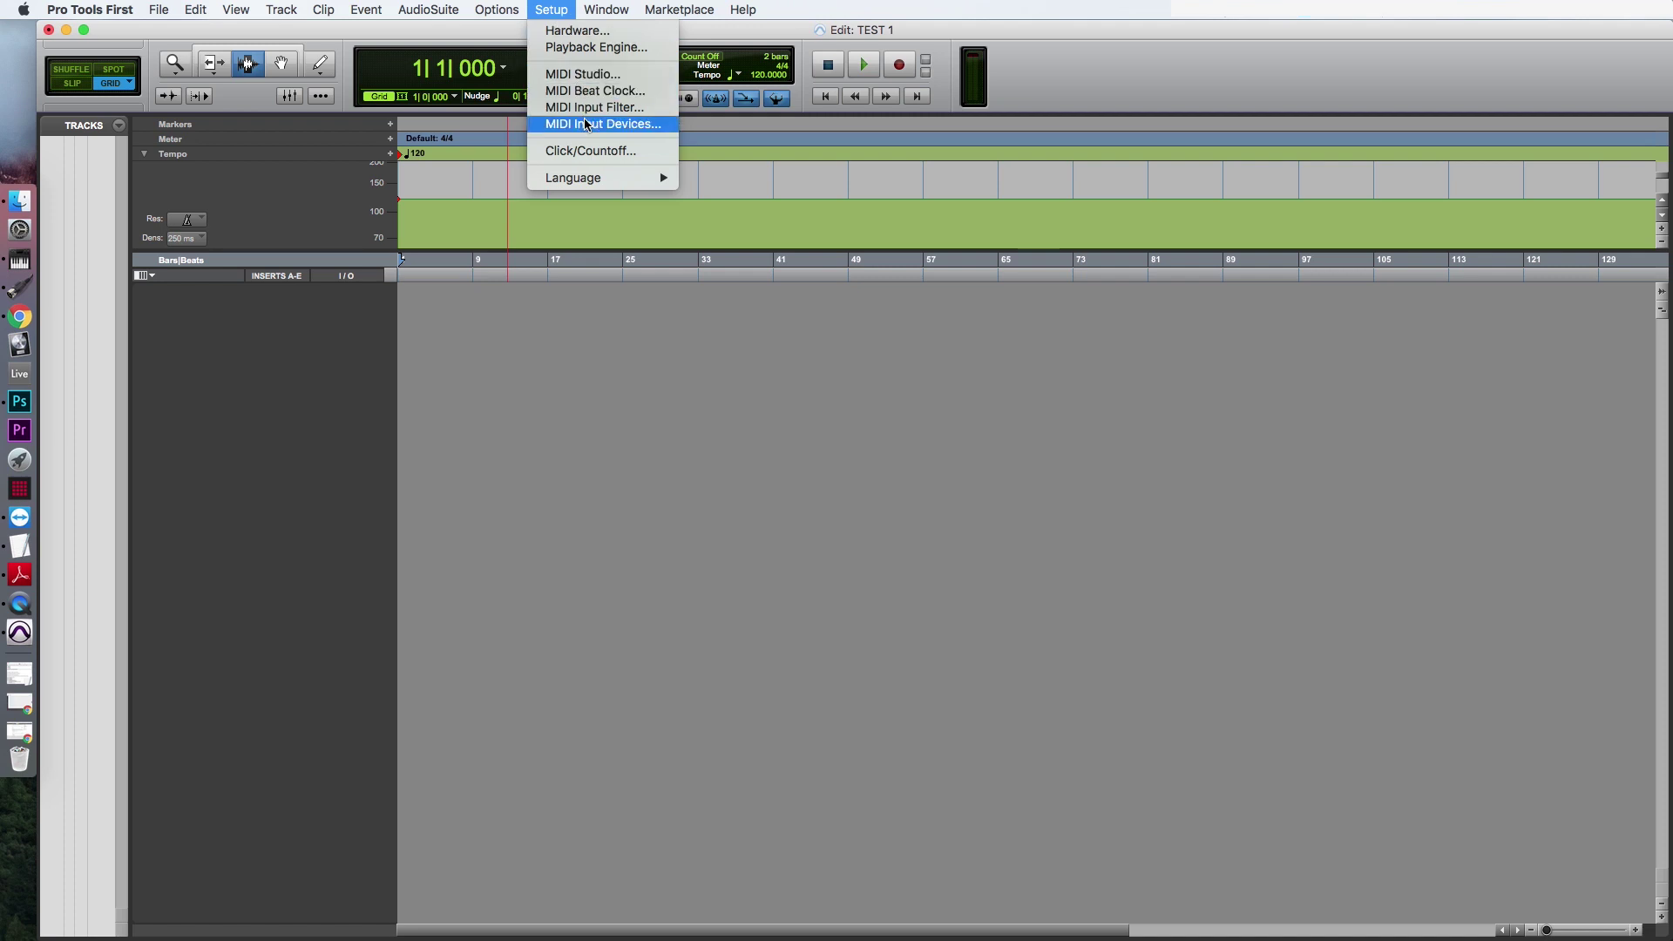
Uncheck the V49 Out input in MIDI Input Devices, keeping V49 EDITOR Out enabled.
click(615, 127)
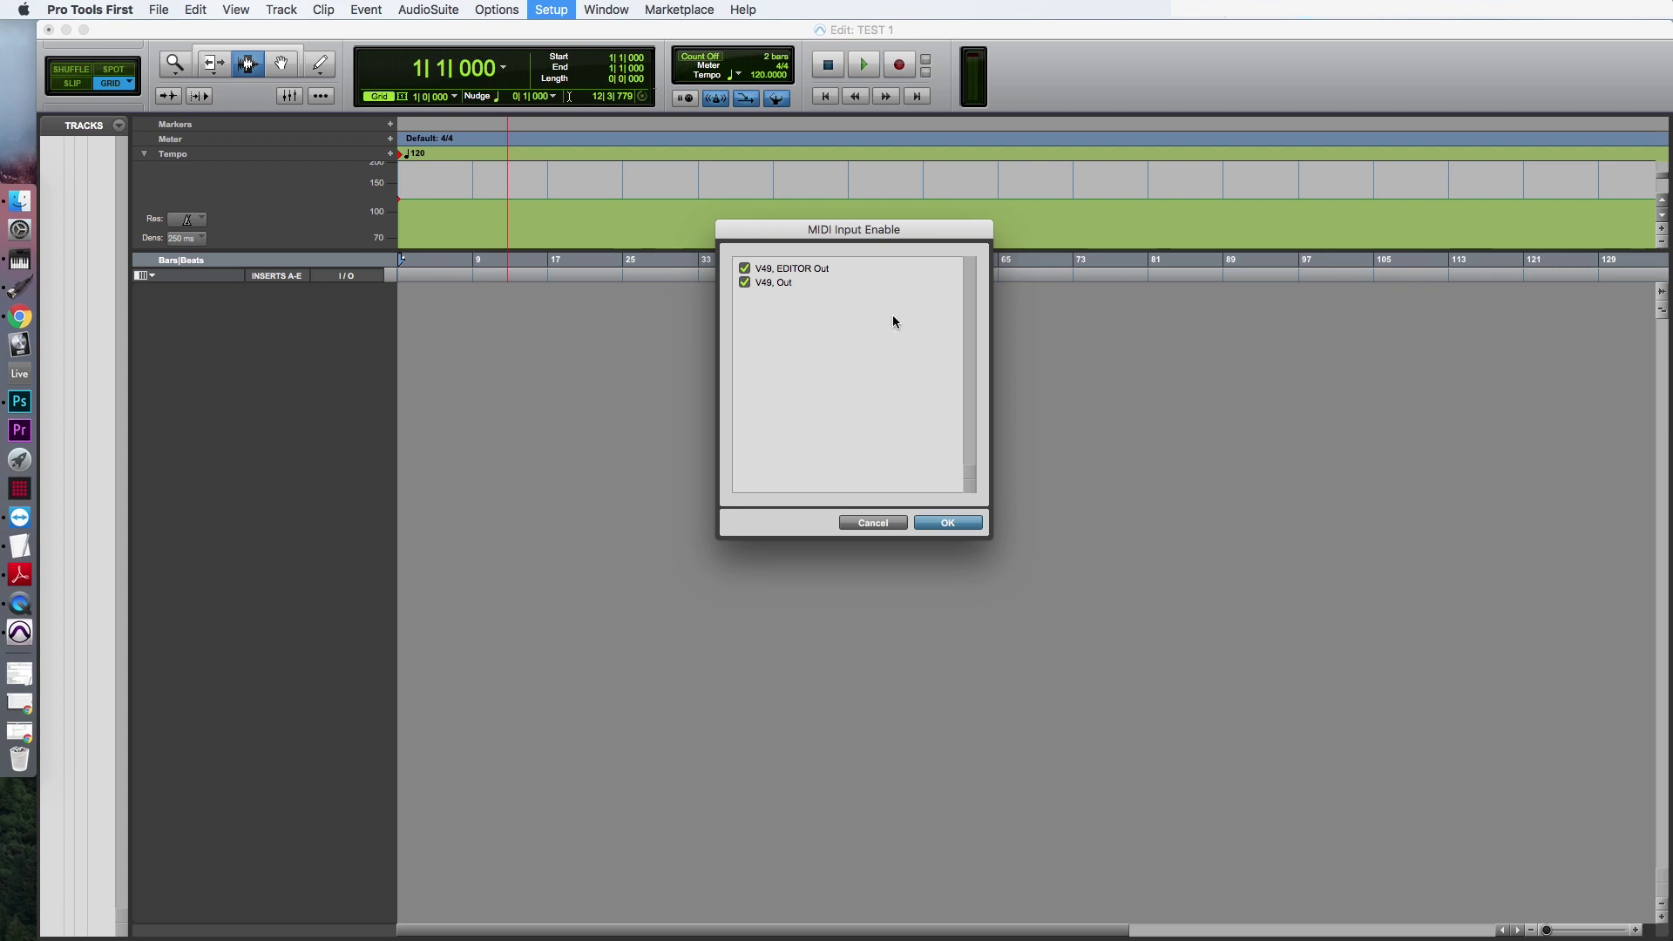
click(745, 283)
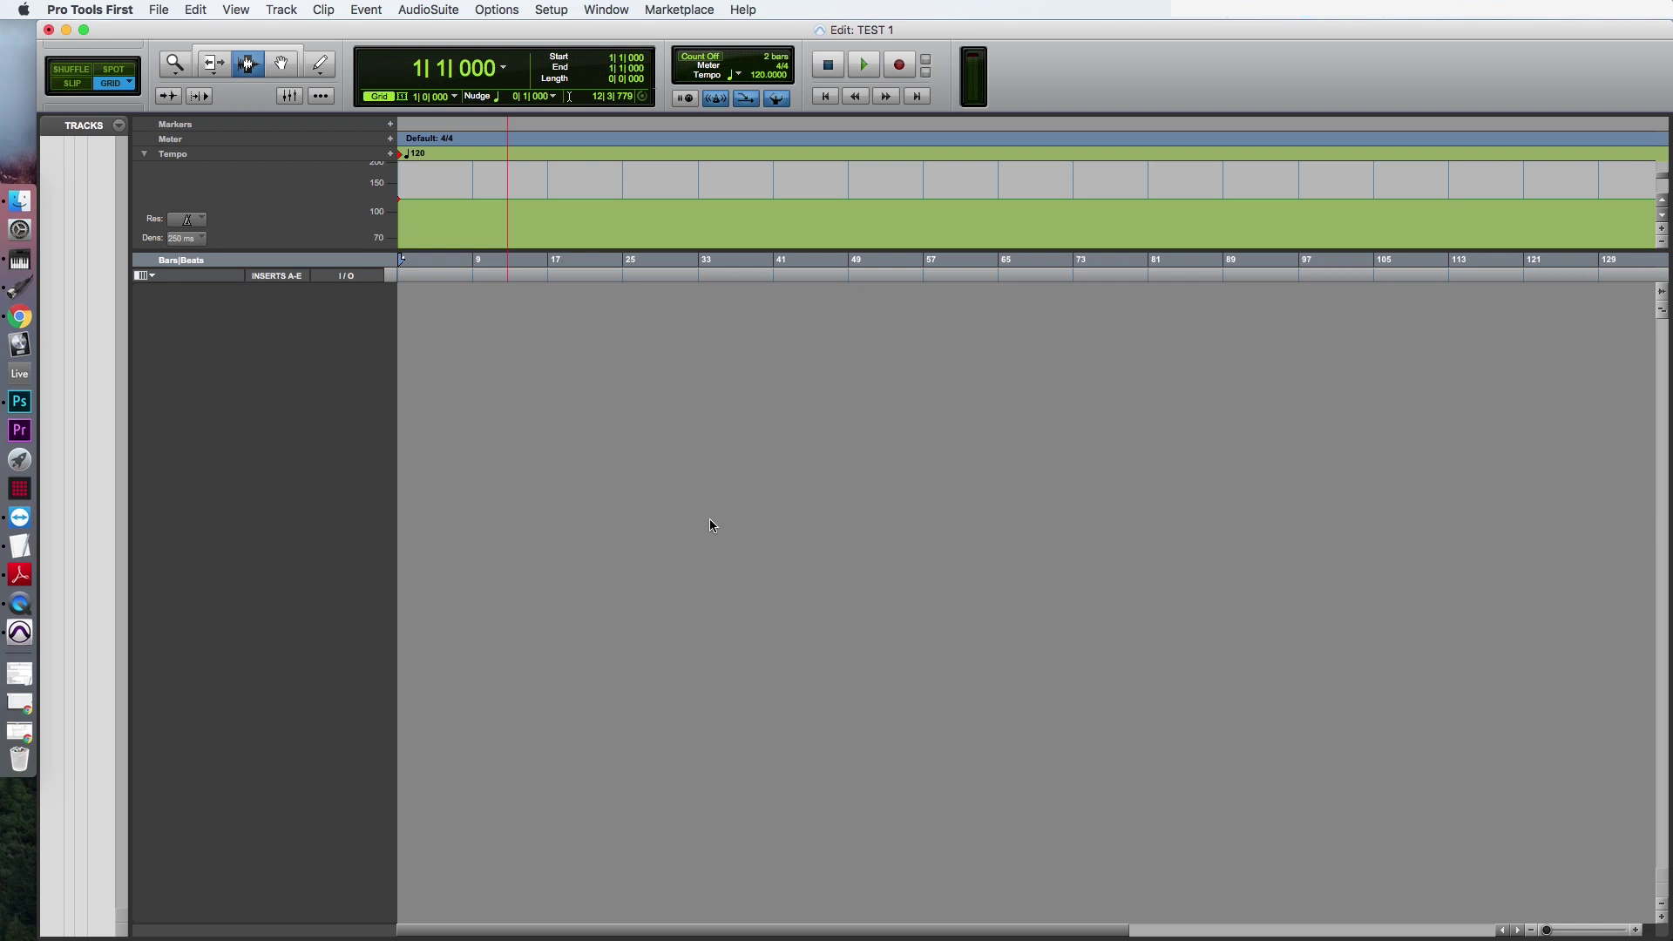
Add a new mono Instrument Track, Inst 1, via Track > New.
click(280, 9)
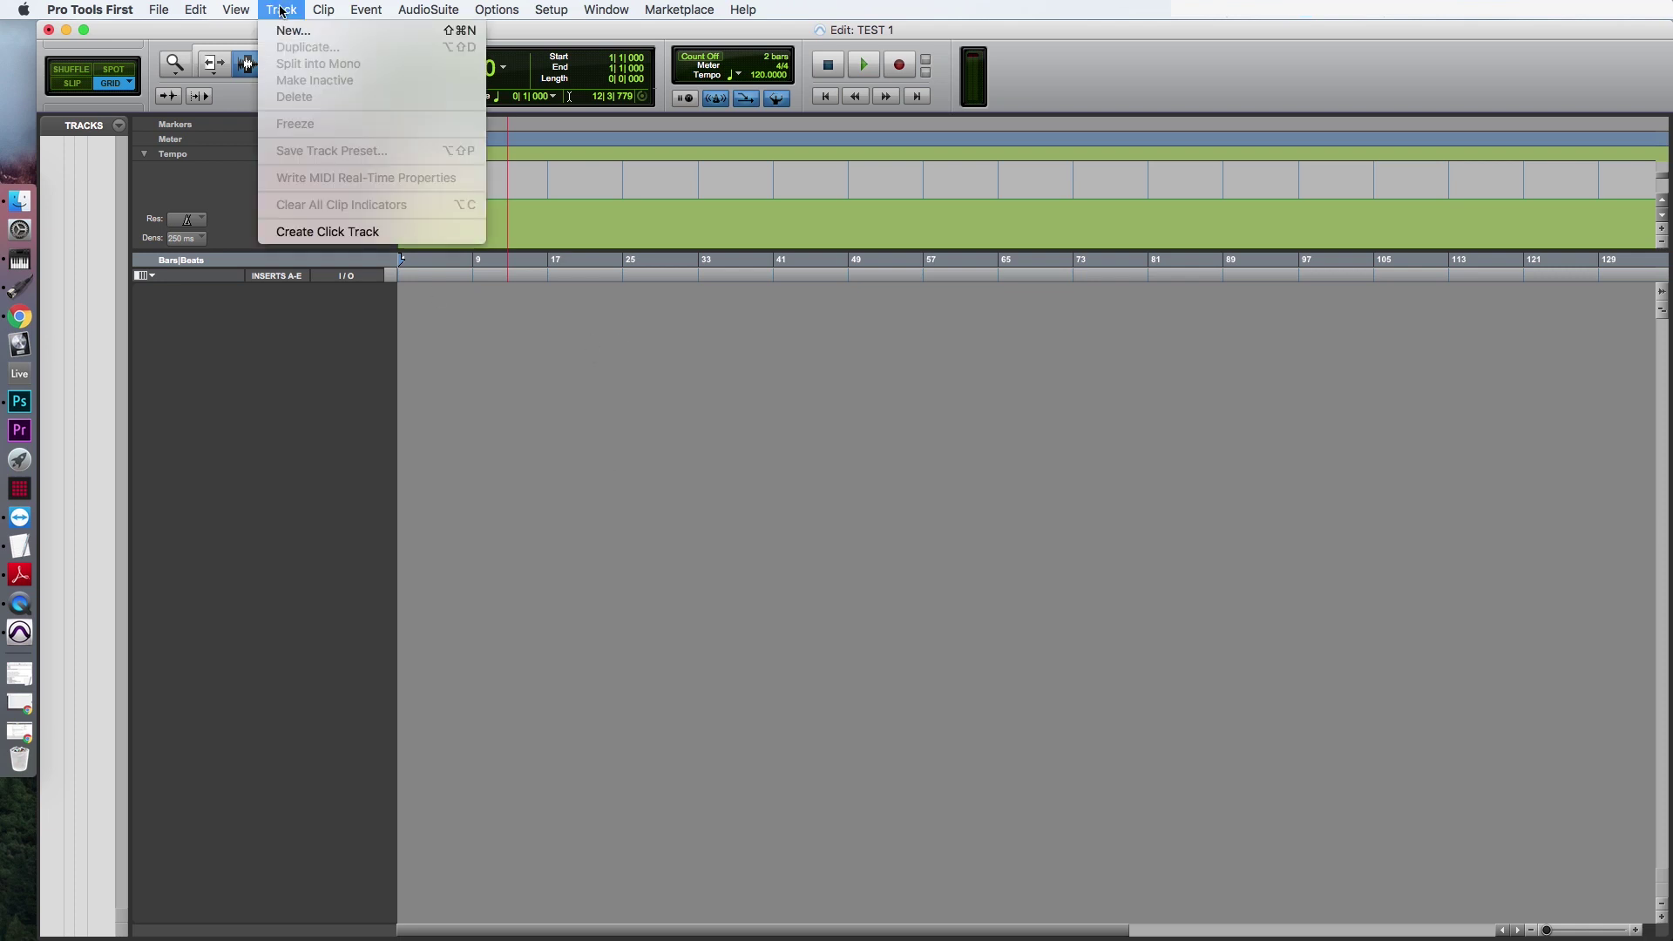
click(285, 29)
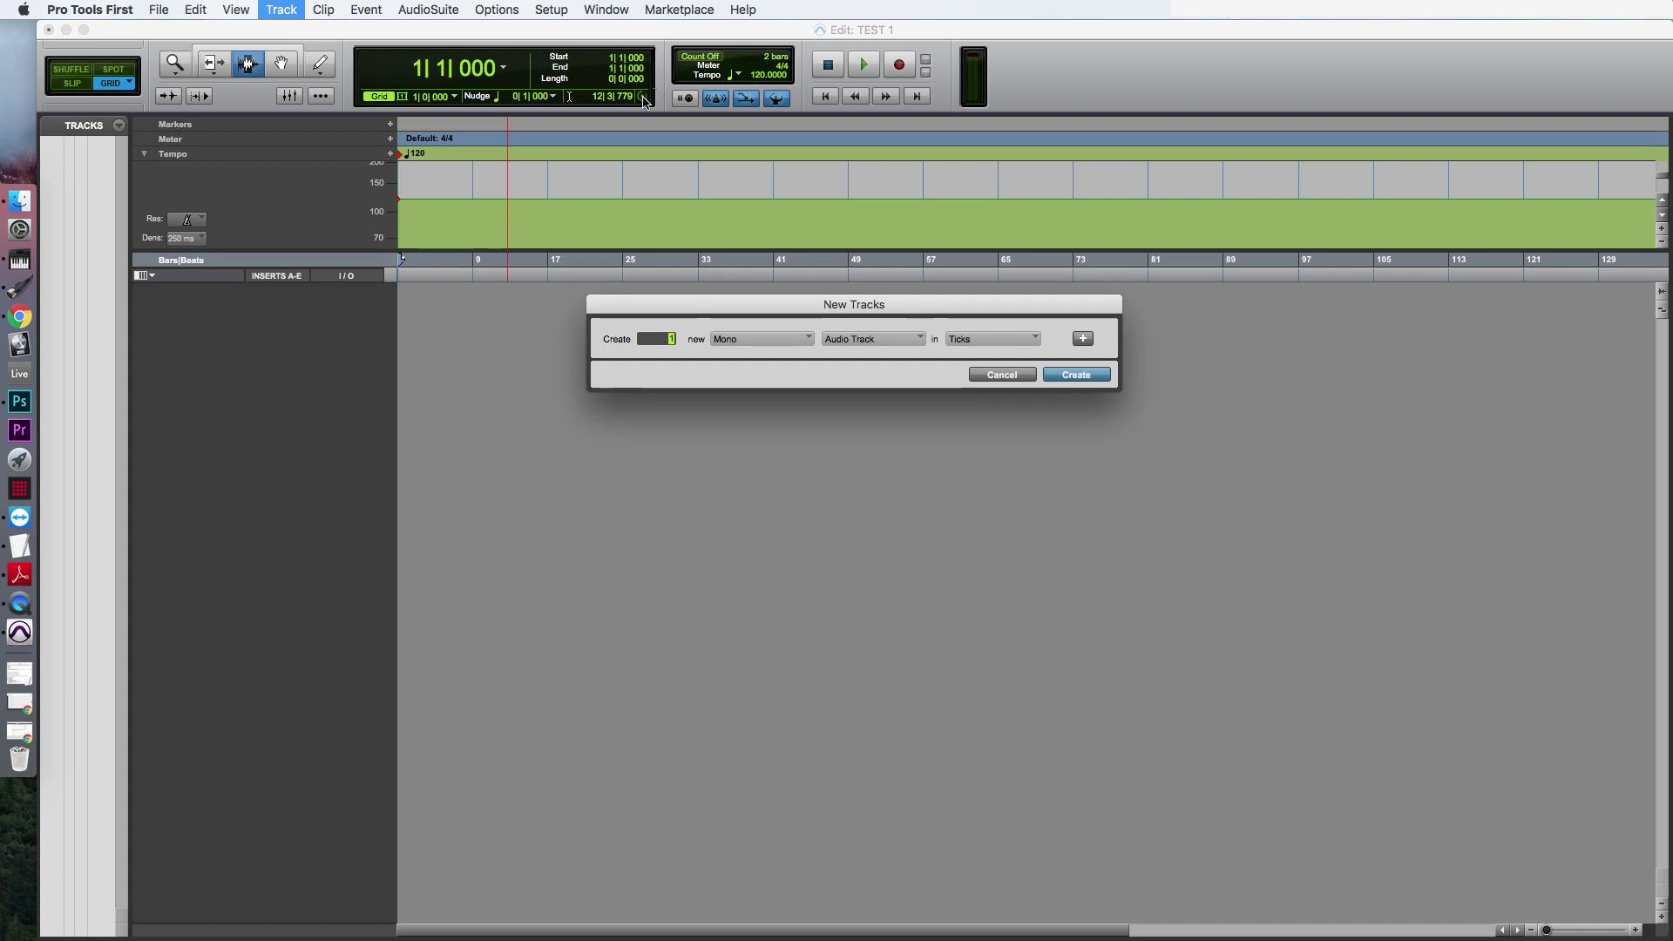
click(870, 340)
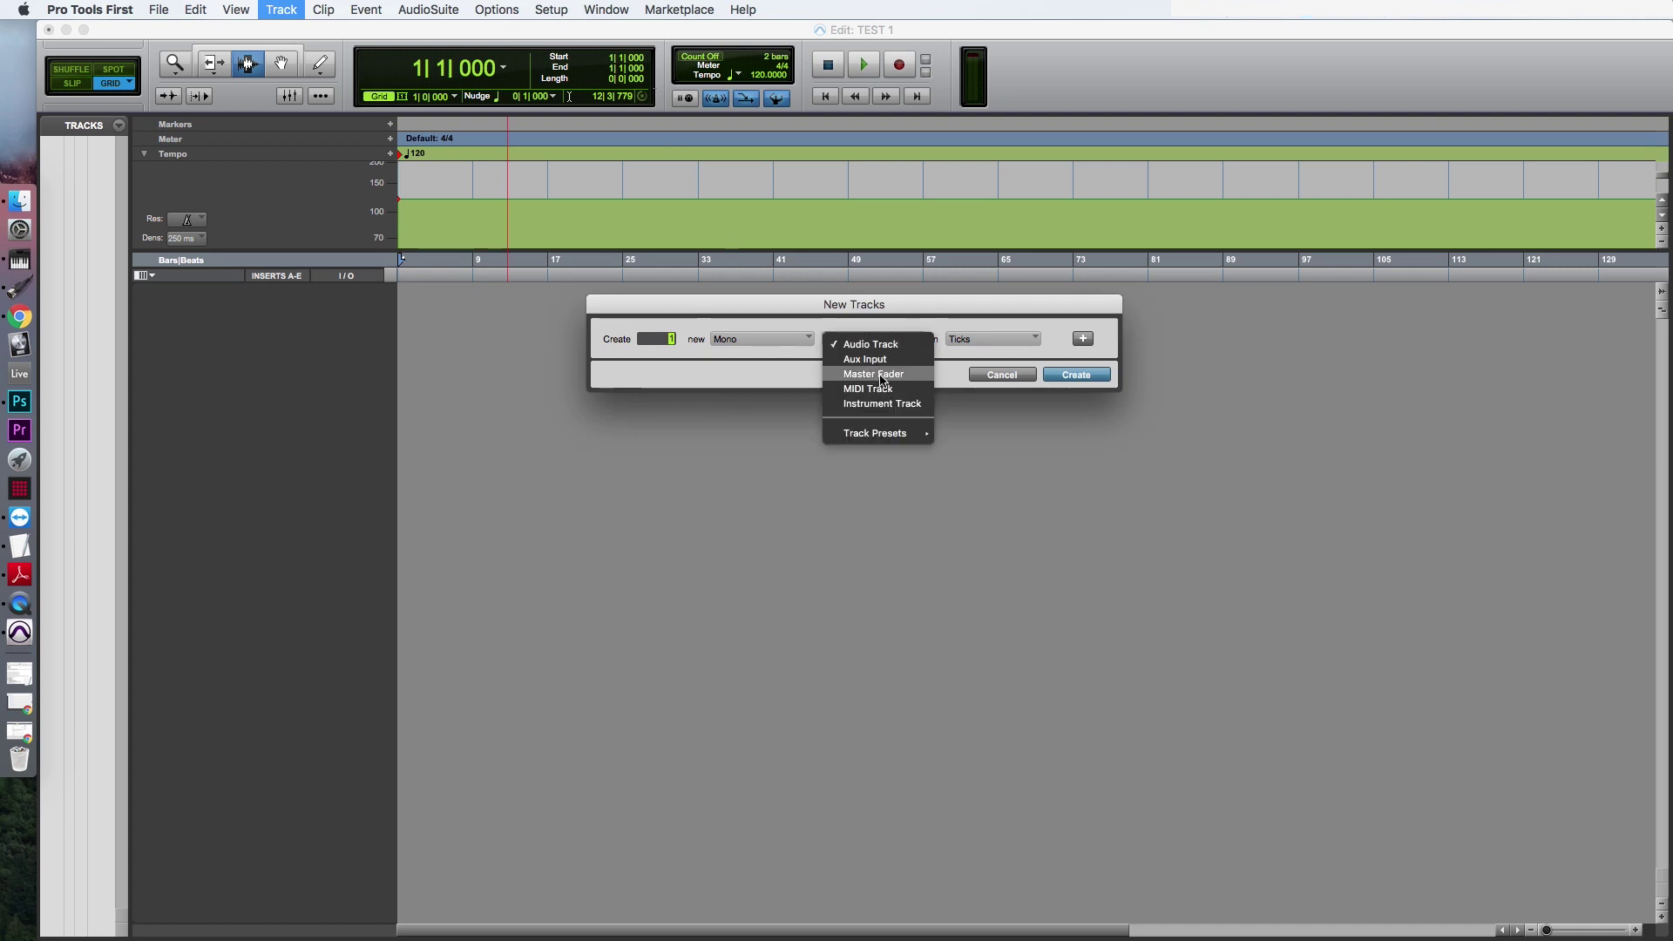
click(883, 404)
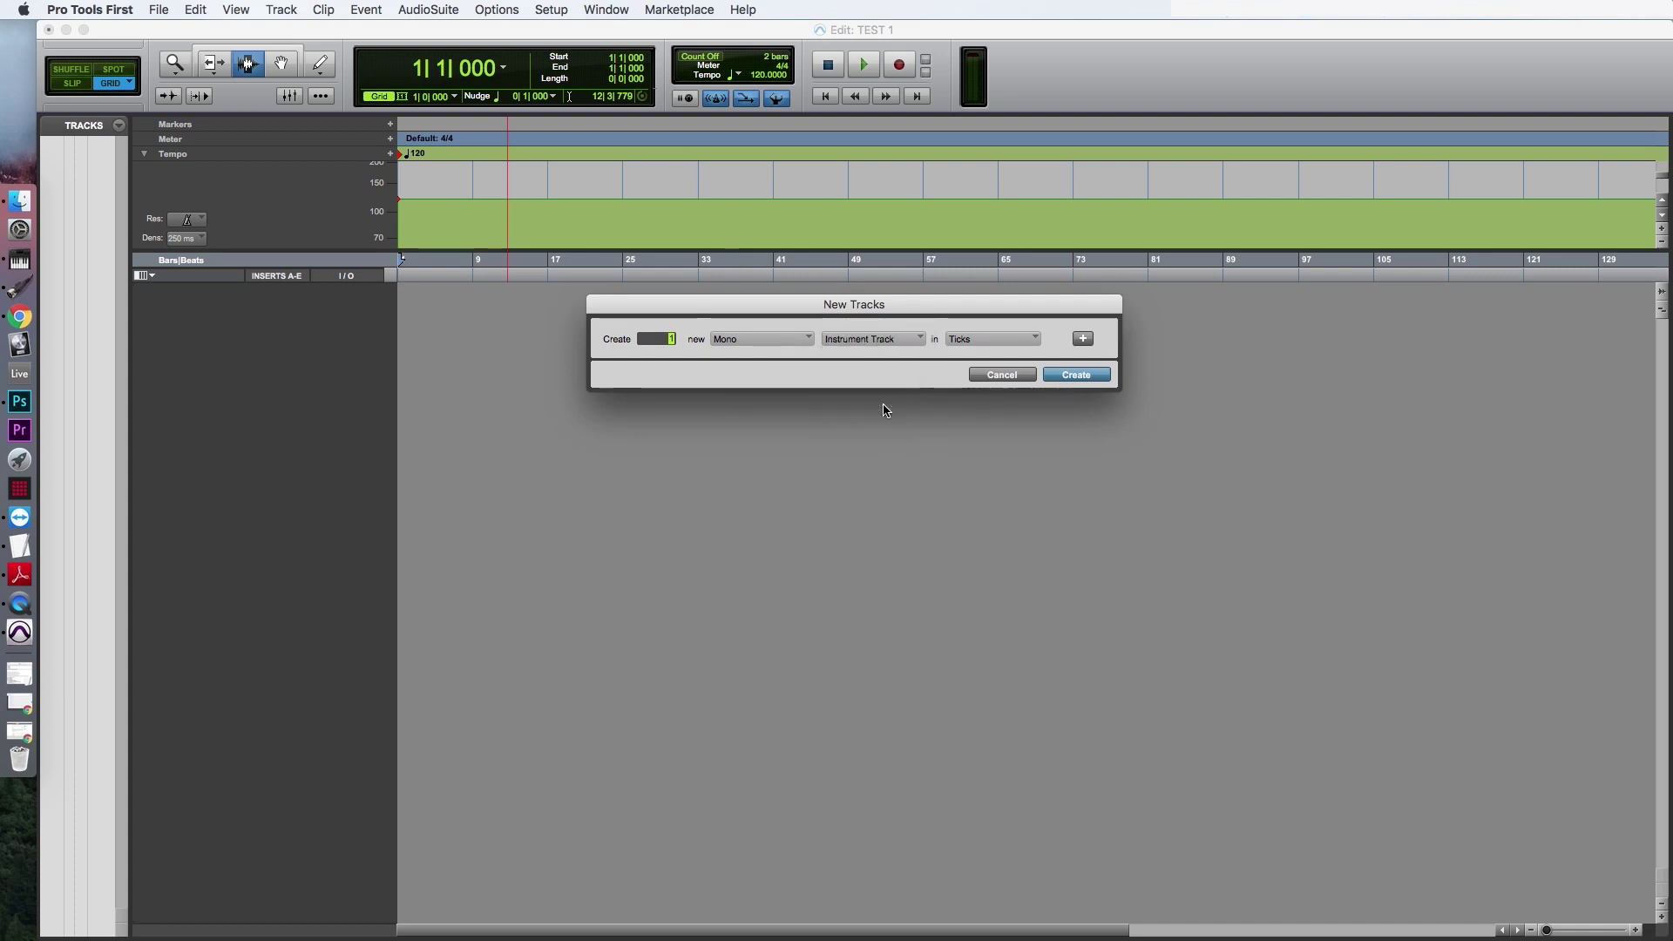
click(1088, 377)
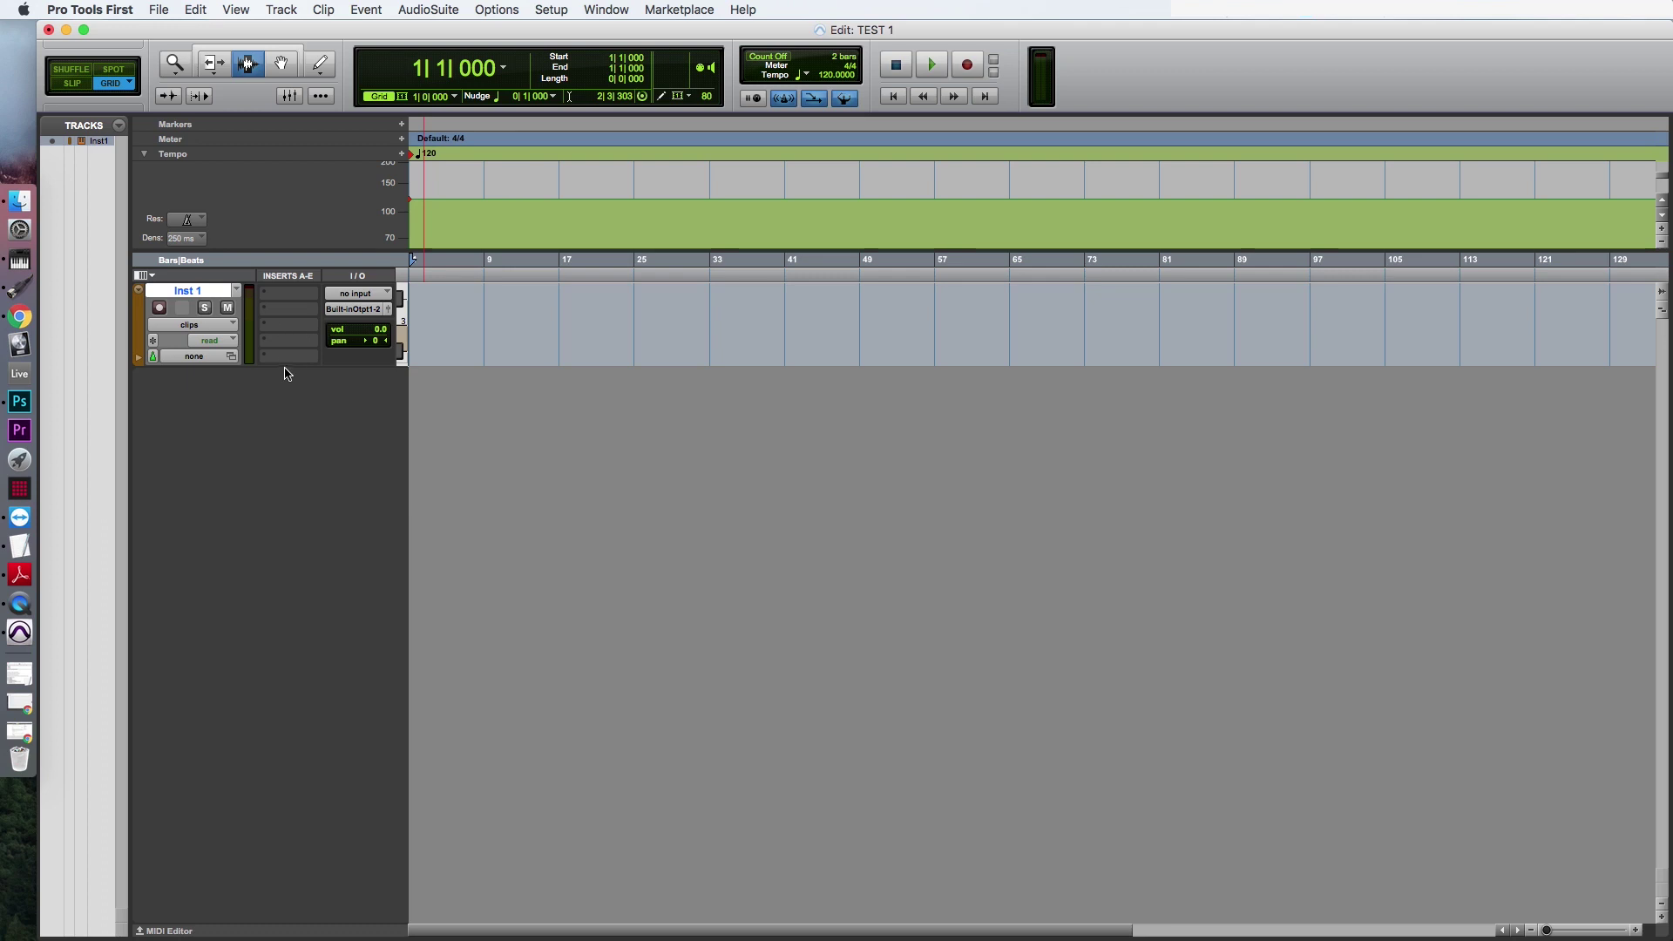
click(281, 294)
Insert the DB-33 (mono) instrument plug-in on Inst 1 and position its window below the track.
mouse_move(319, 298)
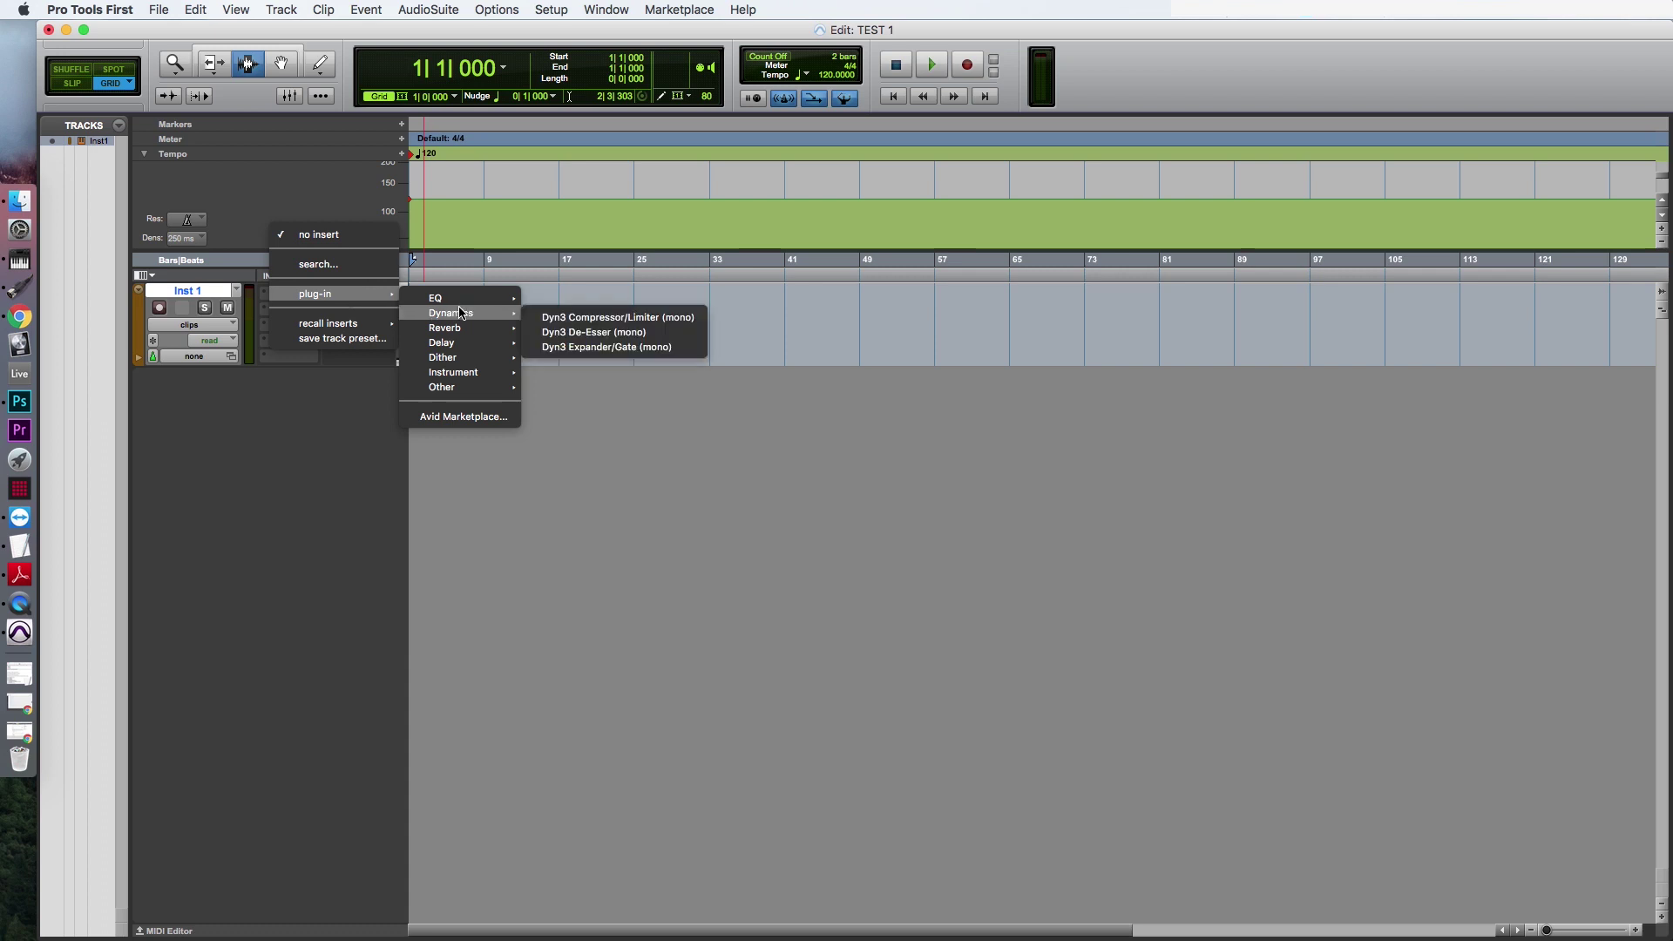
mouse_move(475, 372)
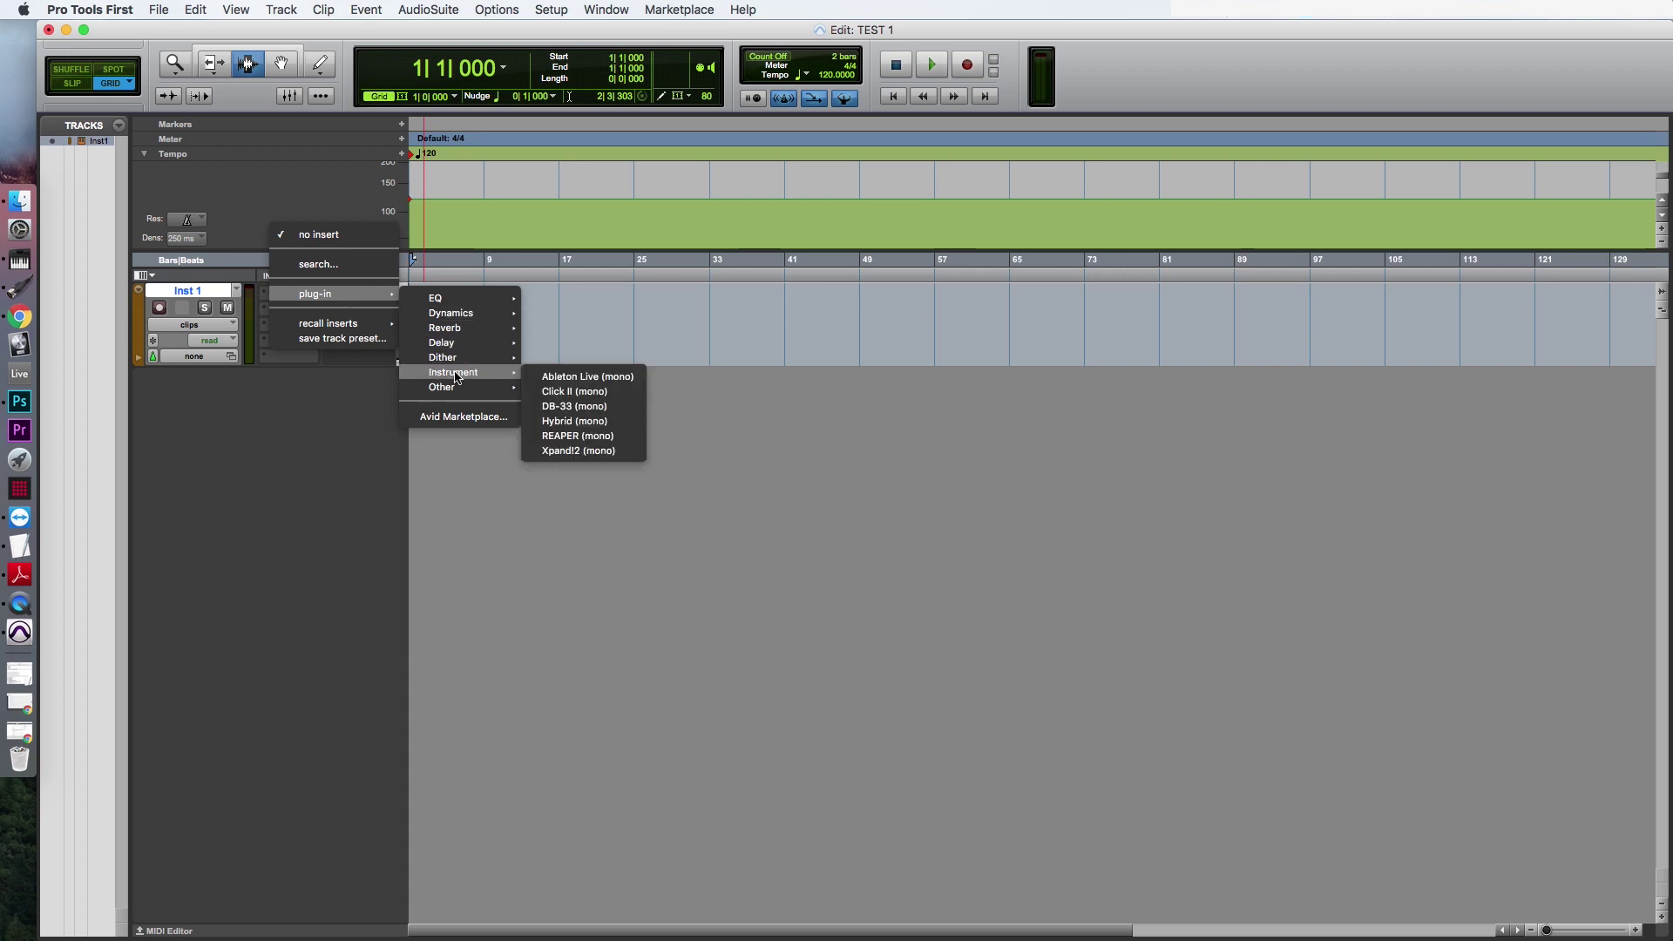
click(565, 406)
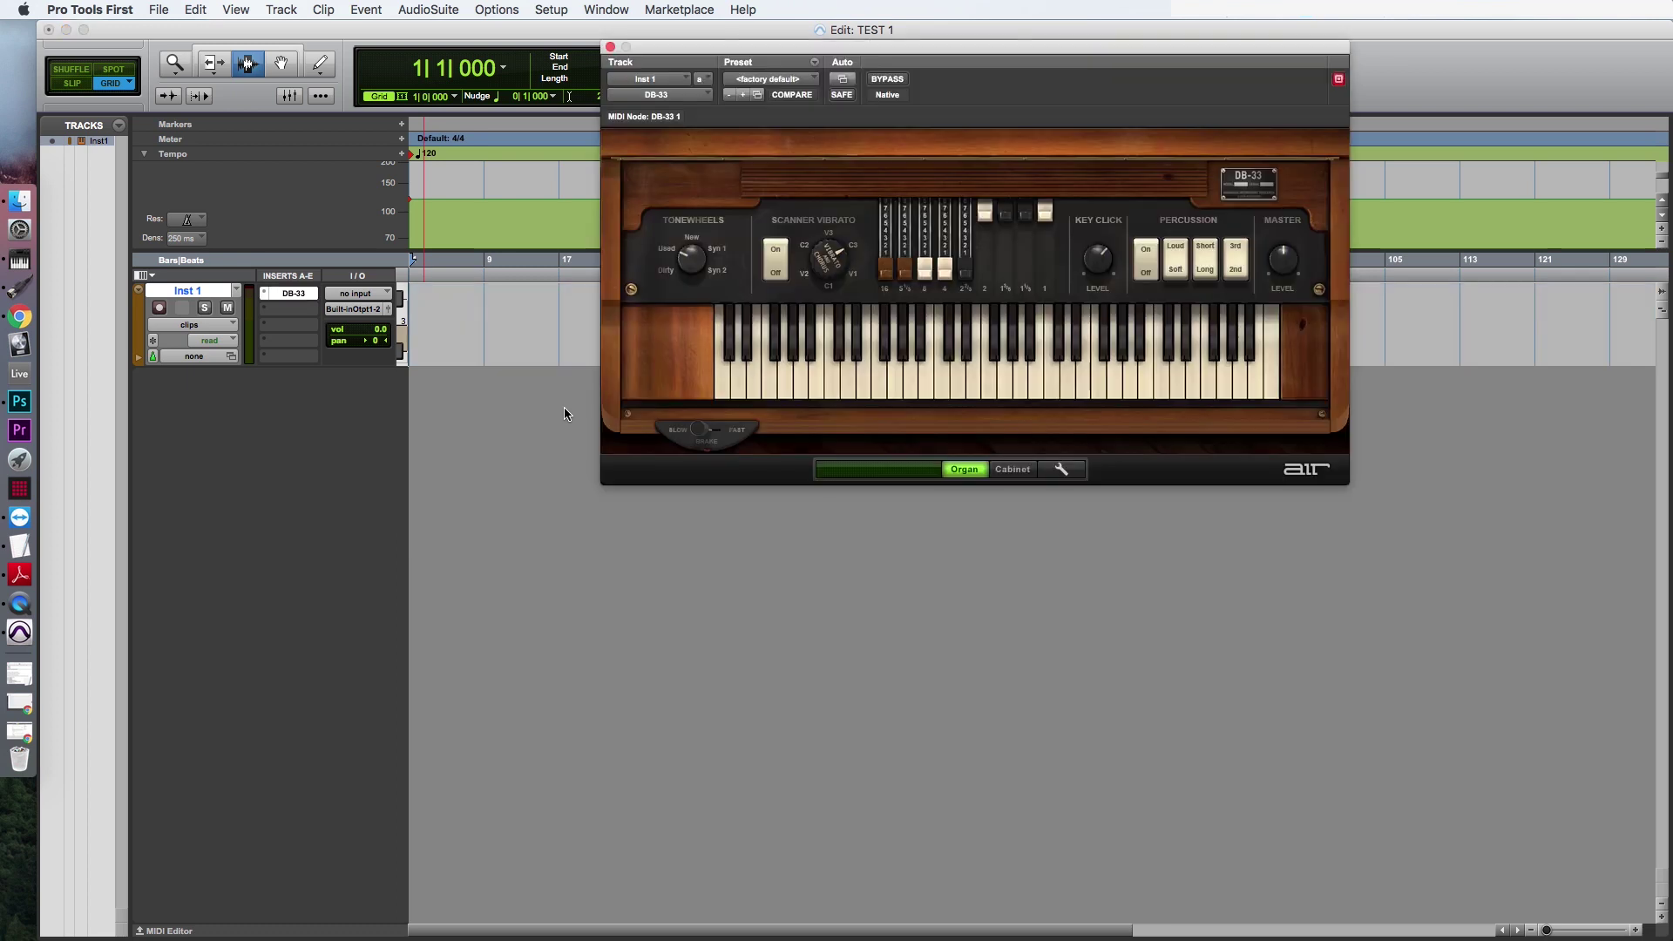
drag(901, 52, 811, 395)
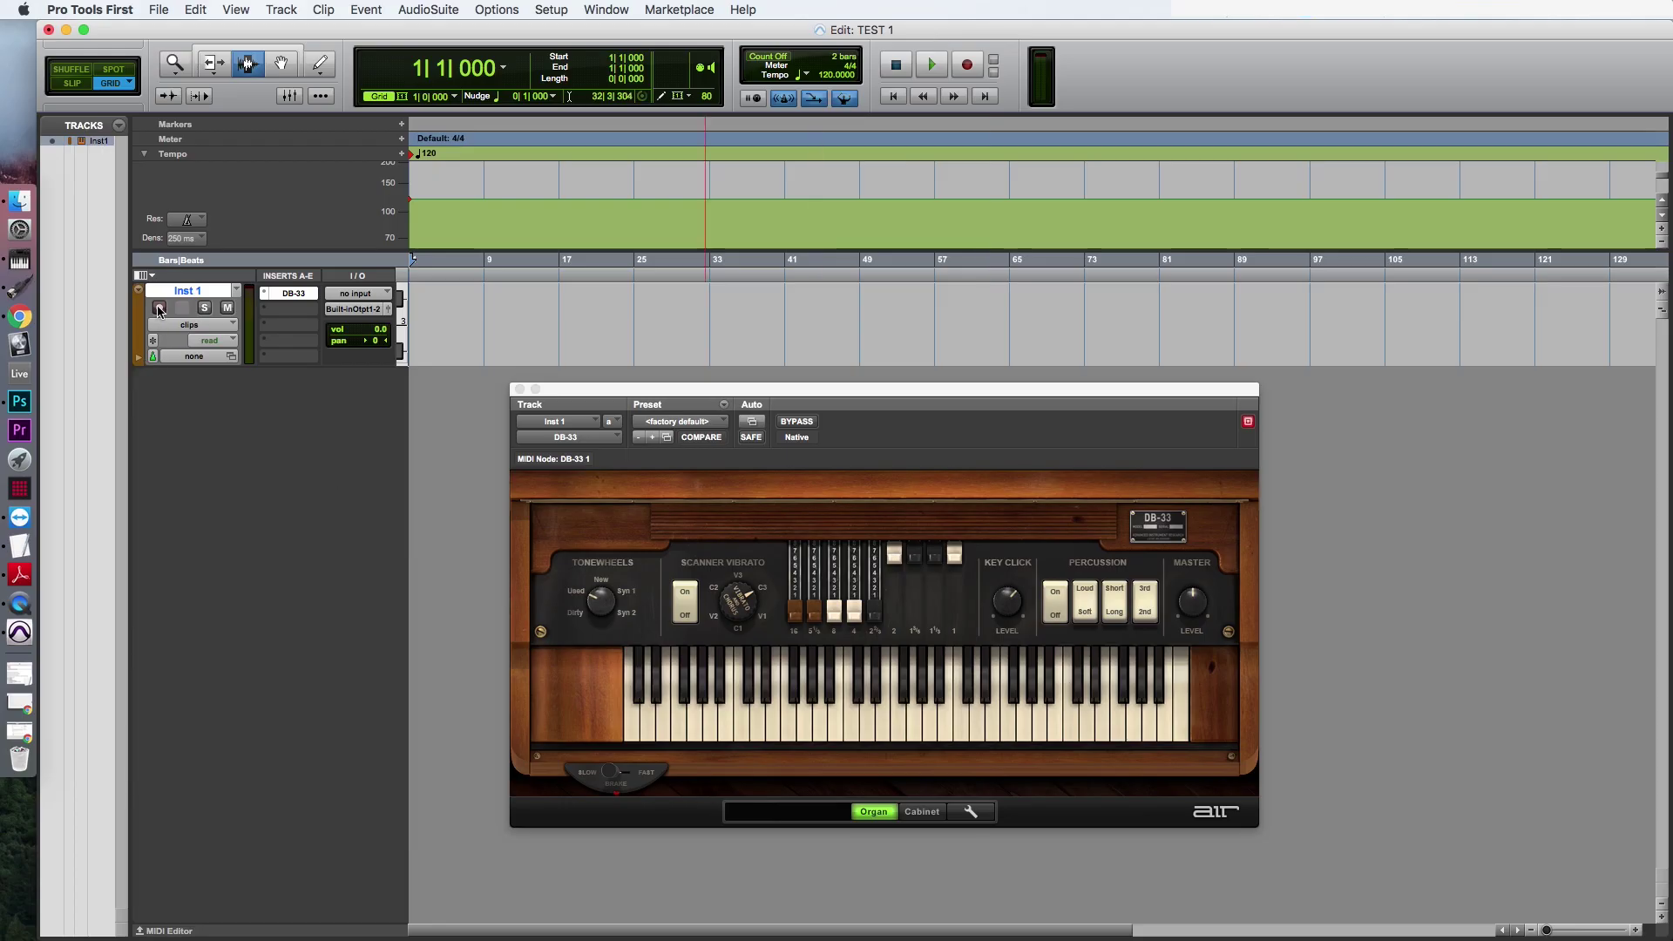
Record-enable Inst 1, arm the transport Record, and start recording with Play.
key(Return)
click(975, 68)
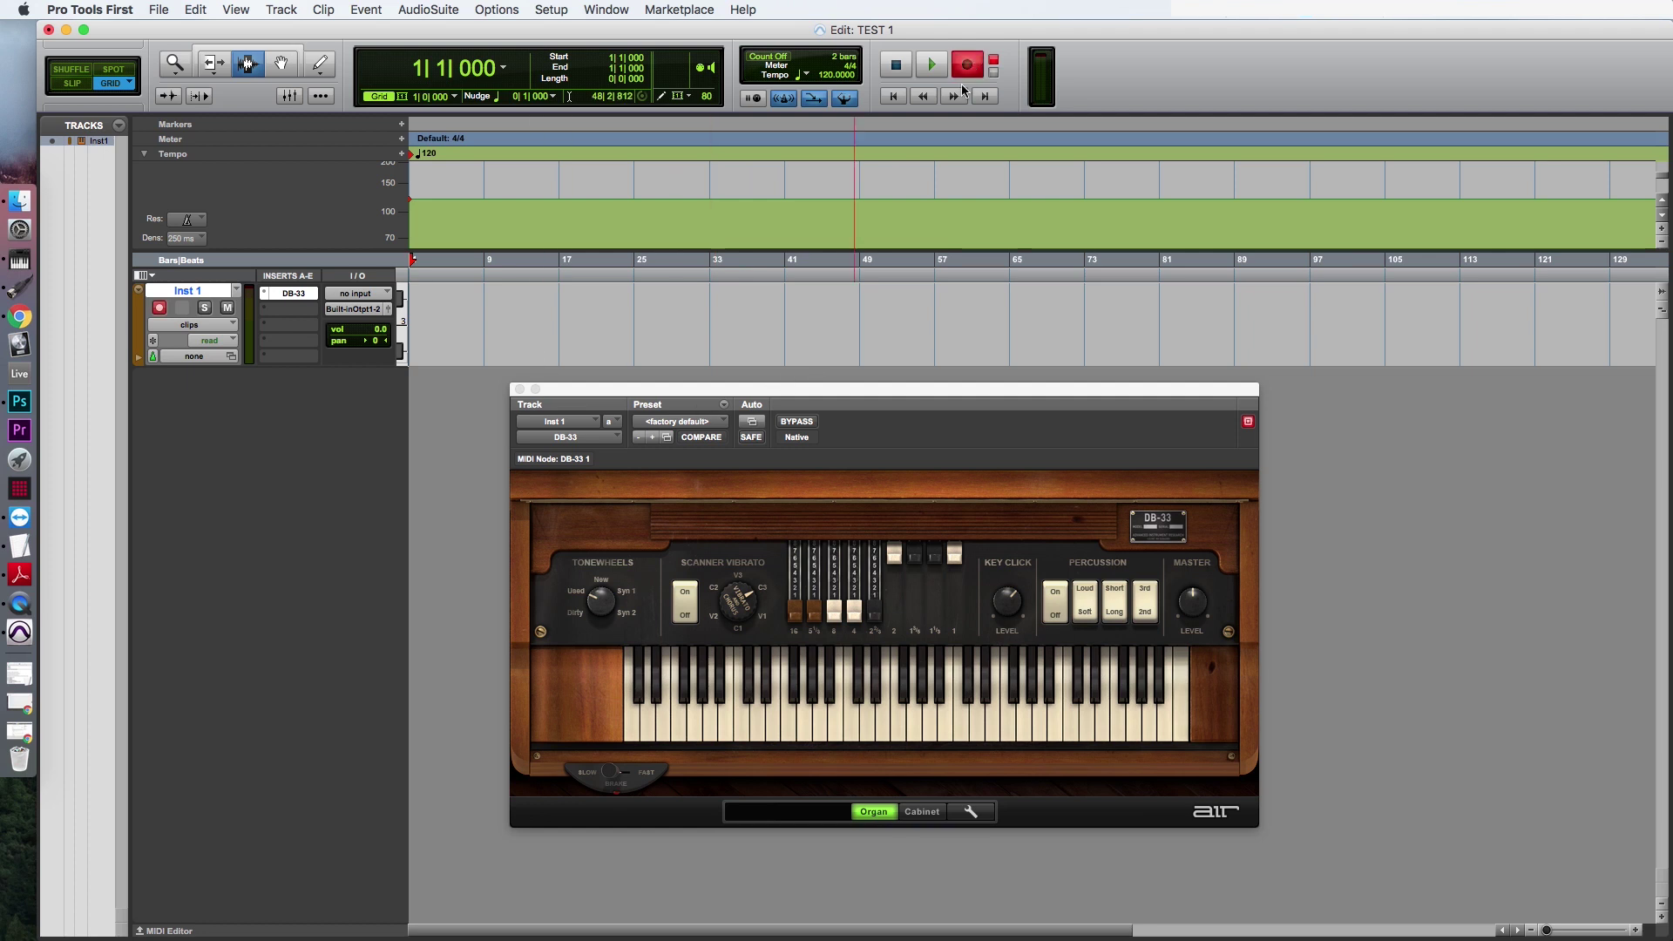
click(933, 67)
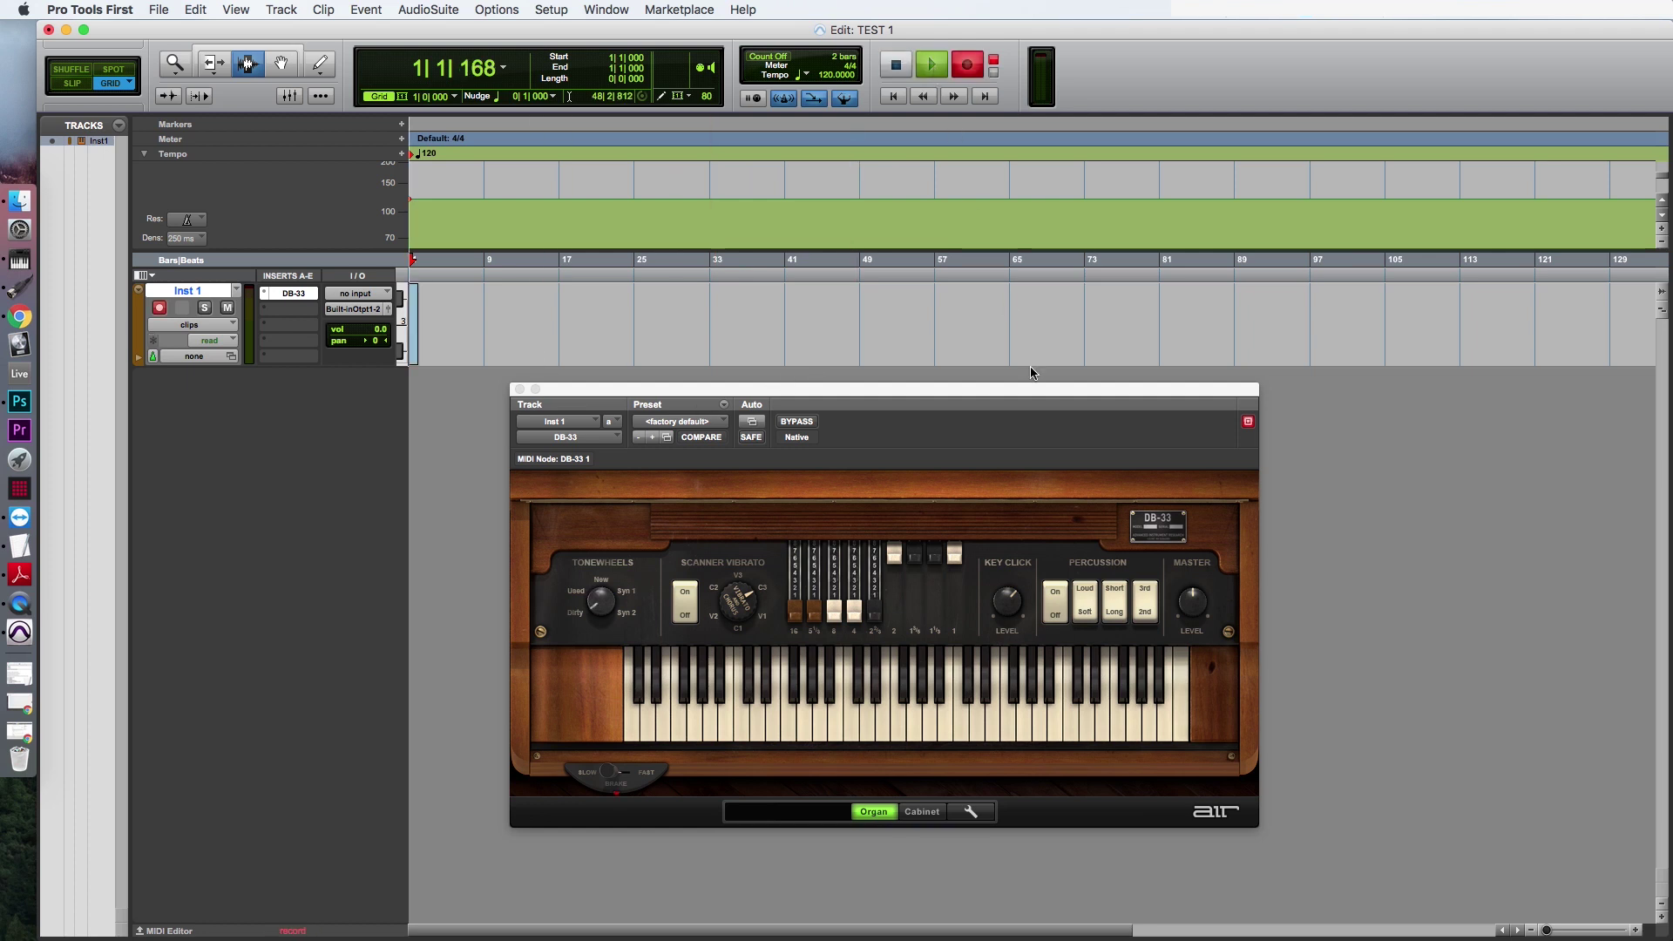